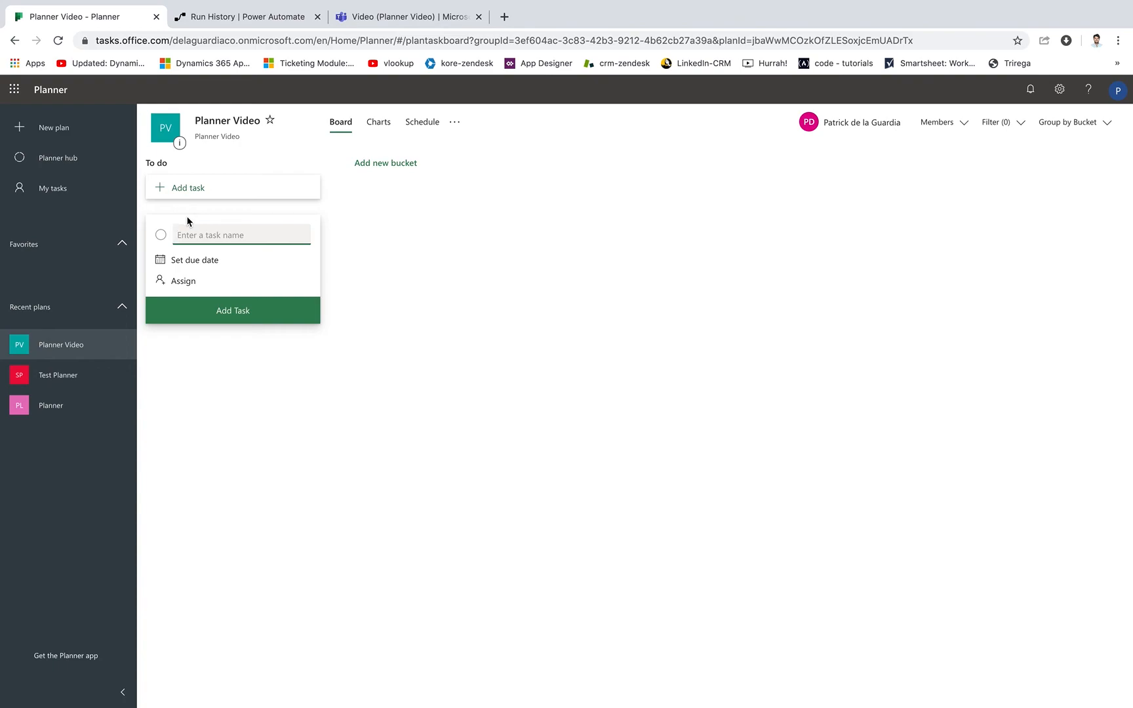
Add two new buckets named Video and Tech to the Planner Video board.
click(386, 163)
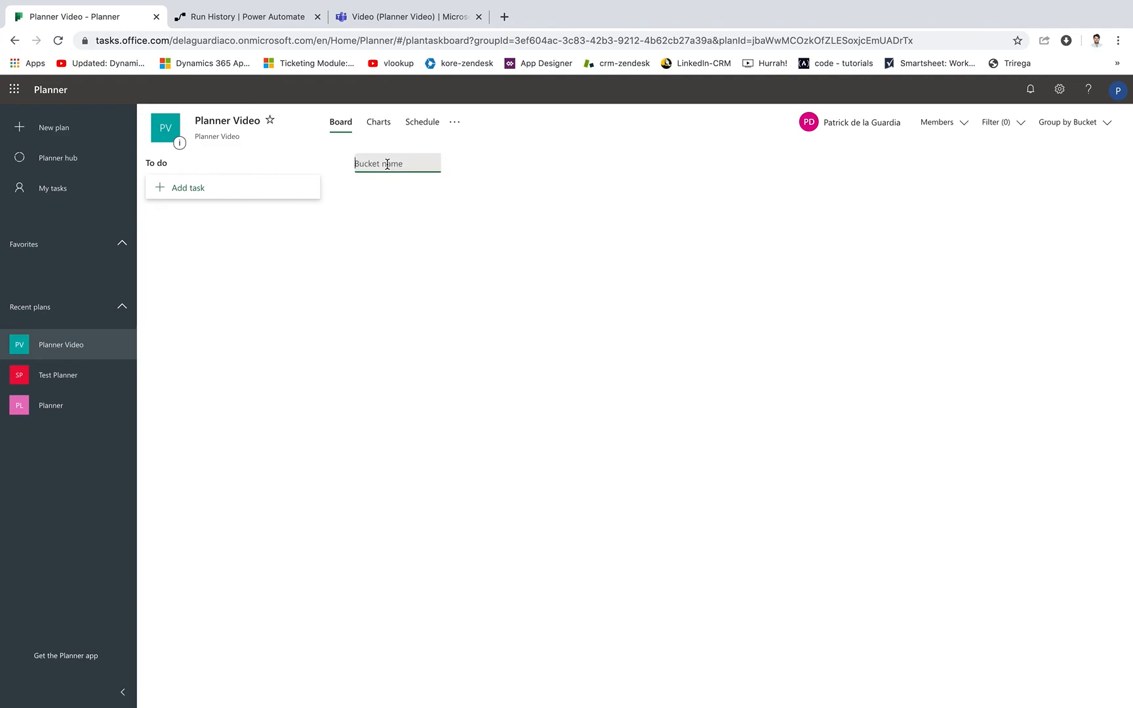
text(Video)
key(Return)
click(596, 163)
text(Tech)
key(Return)
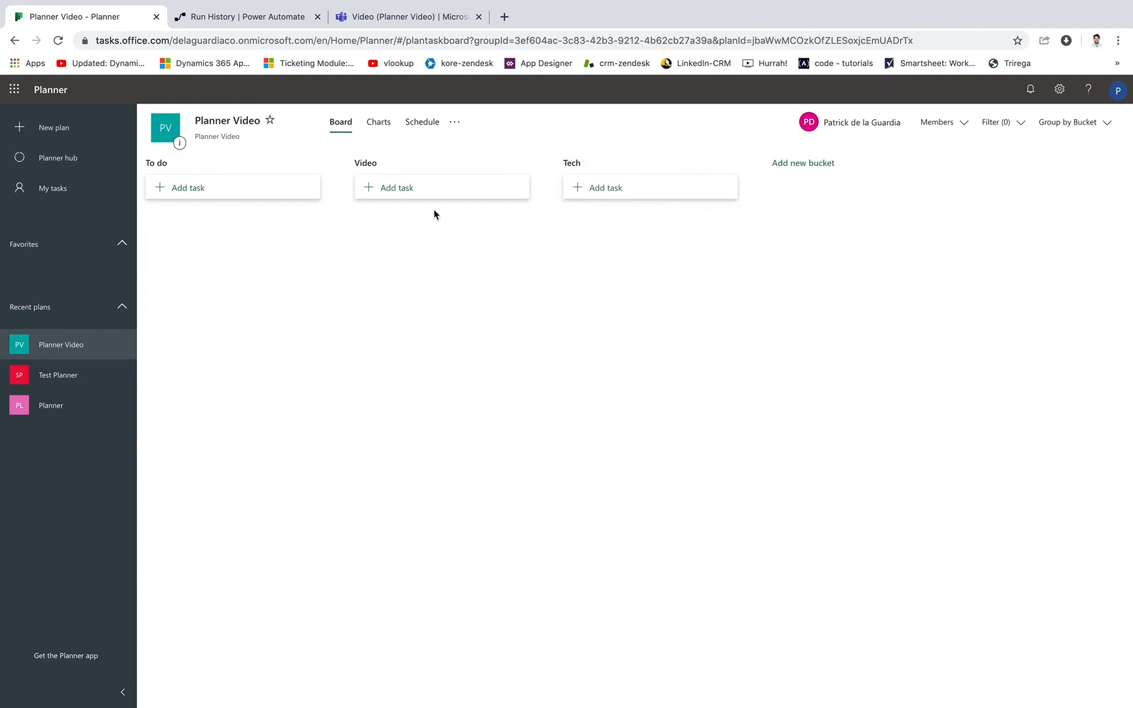
Add a task named "Create planner video" to the Video bucket, due 04/16 and assigned to the plan member.
click(402, 190)
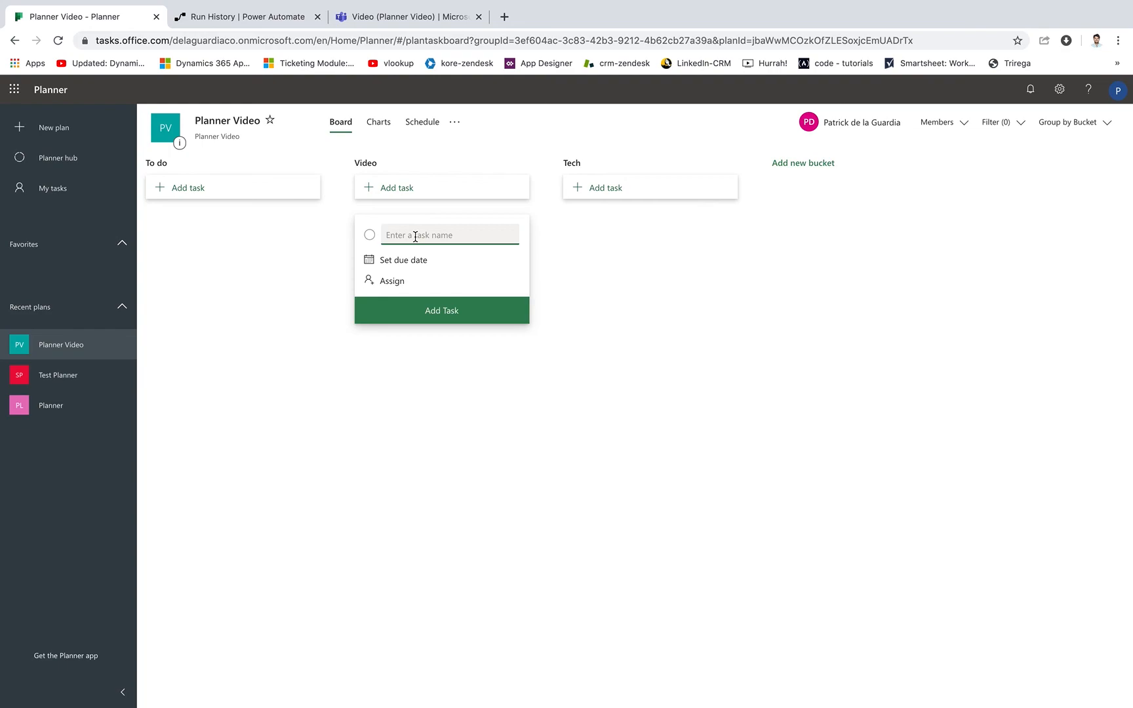
text(Create planner video)
click(396, 284)
click(433, 350)
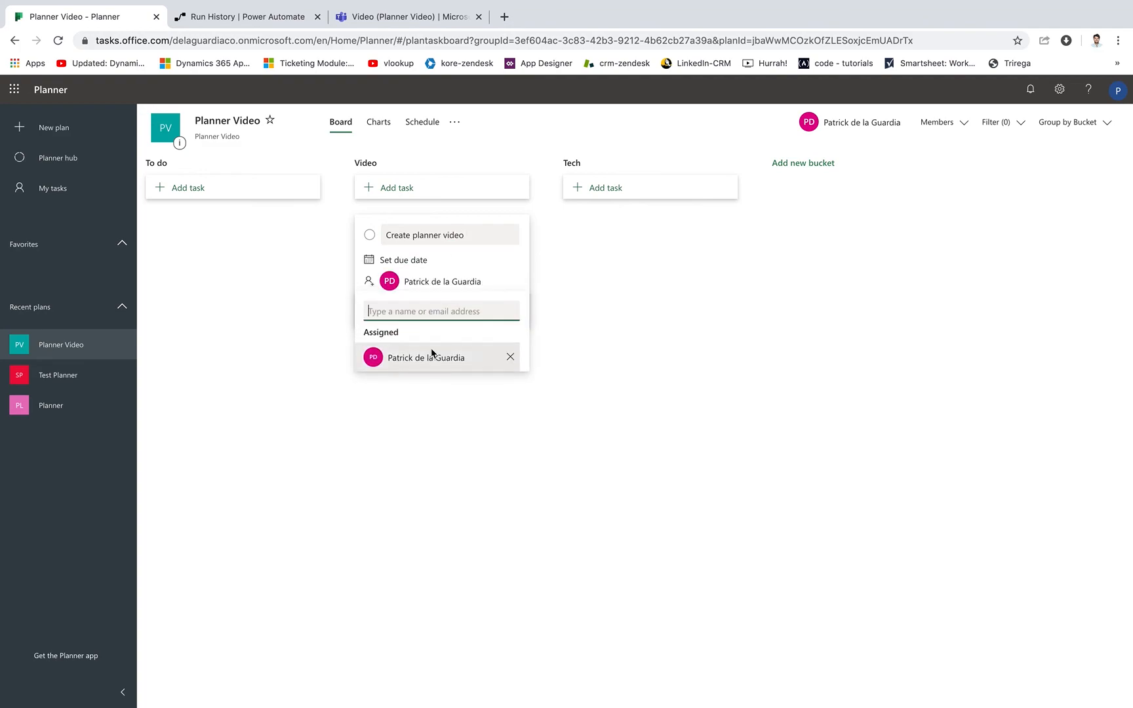
click(436, 260)
click(446, 355)
click(477, 319)
click(618, 288)
Add a task named "Create planner" to the Tech bucket, due 04/16 and assigned to the plan member.
click(614, 189)
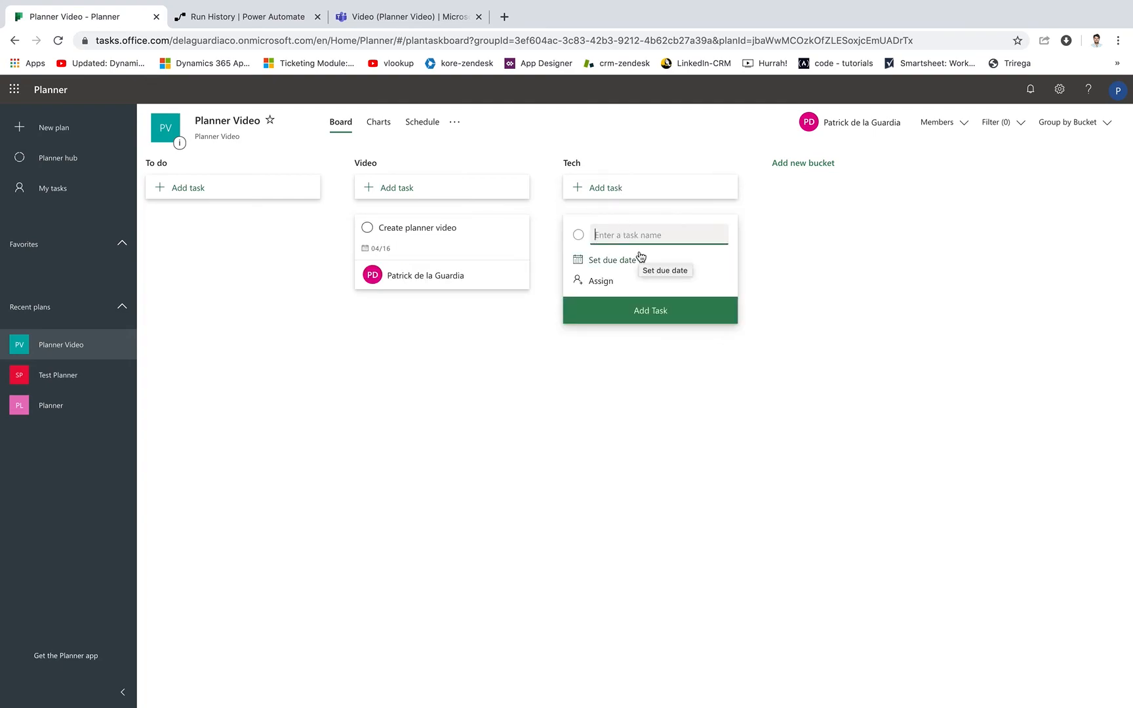
text(Create)
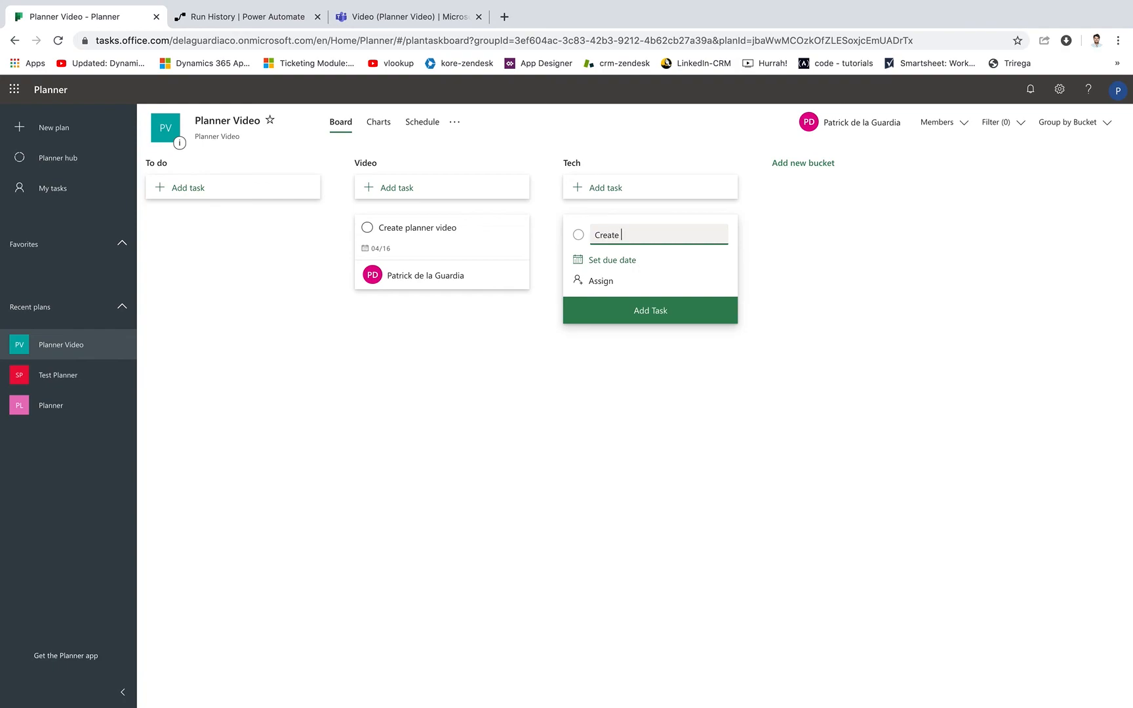
text( planner)
click(612, 261)
click(655, 355)
click(606, 282)
click(619, 358)
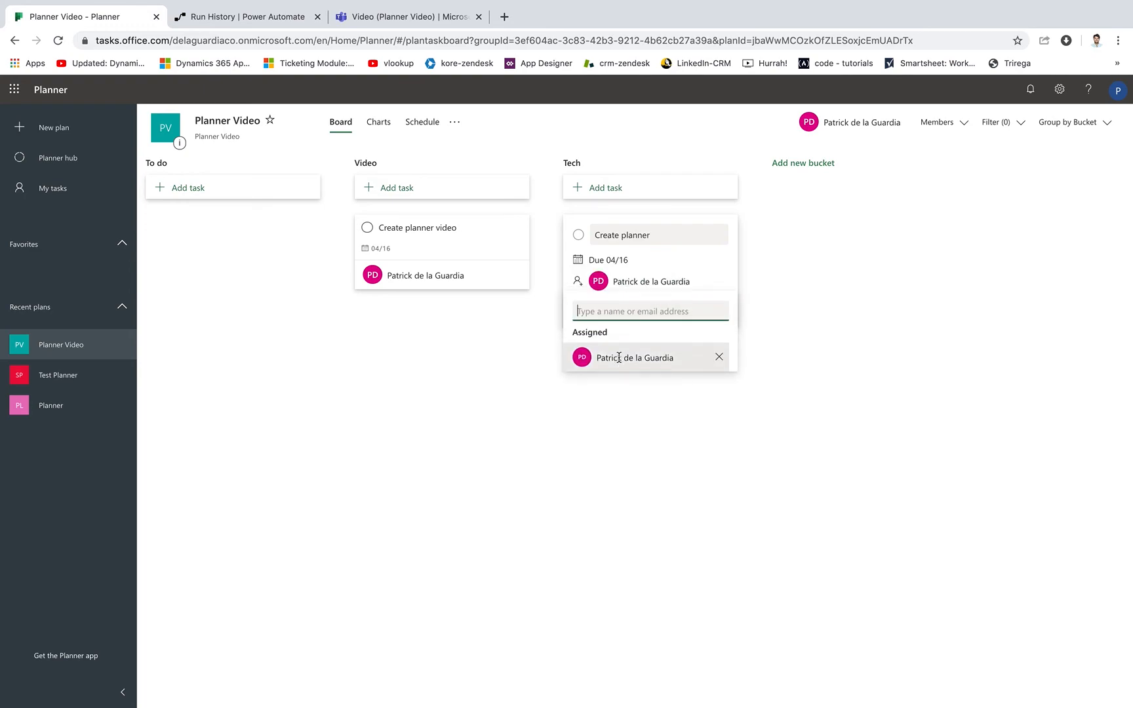
click(781, 247)
click(676, 318)
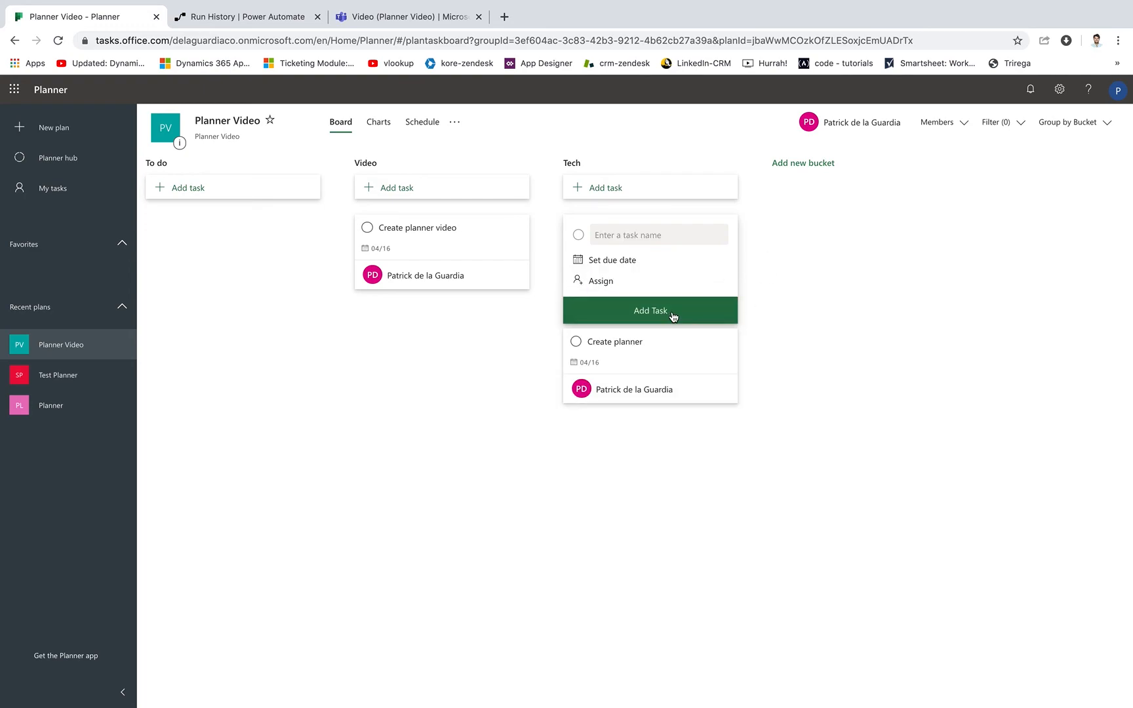
click(828, 292)
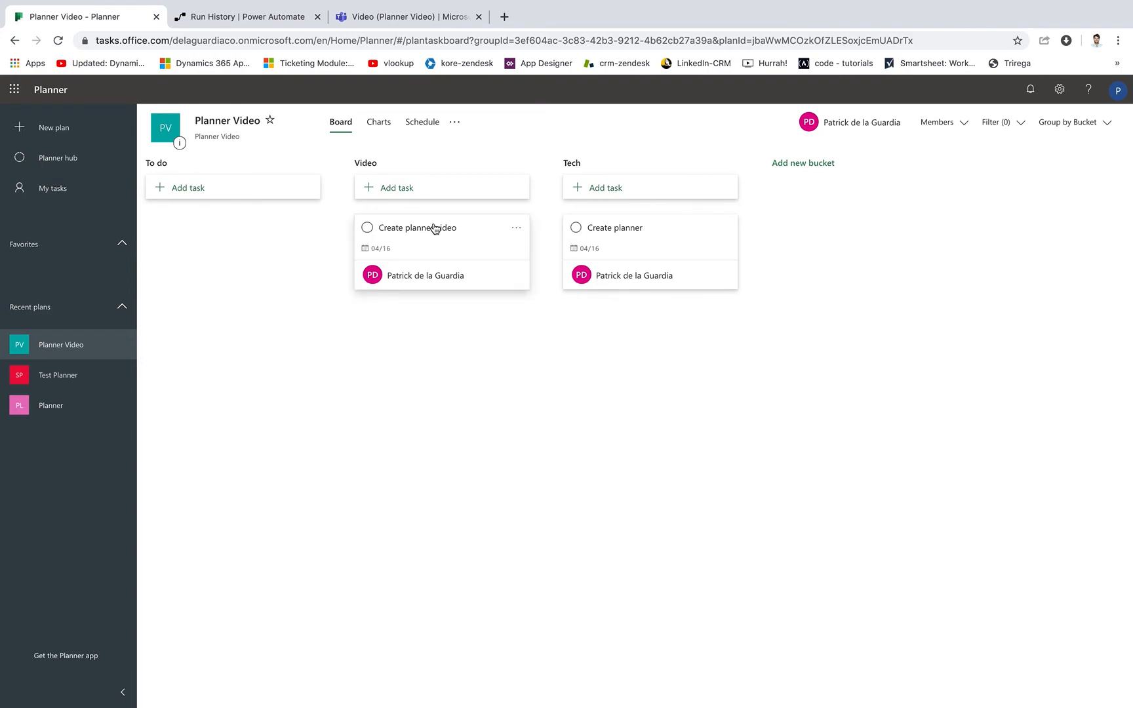
From the plan's charts view, set the "Create planner video" task to Important priority and In progress.
click(378, 129)
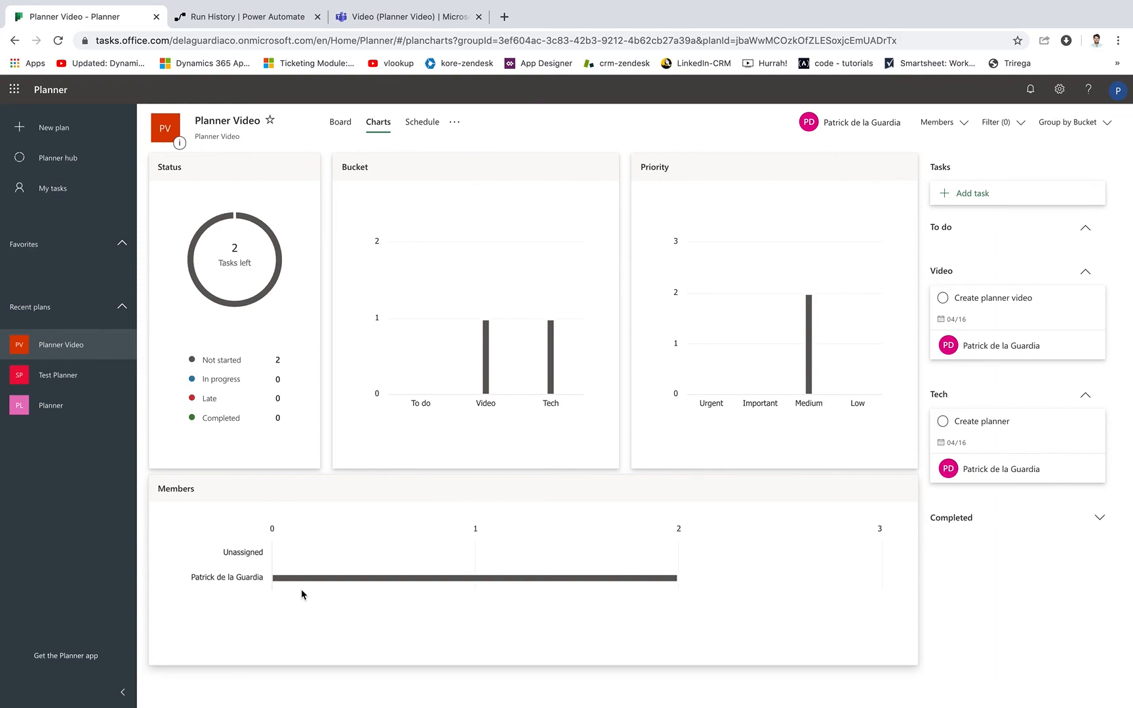
click(1004, 309)
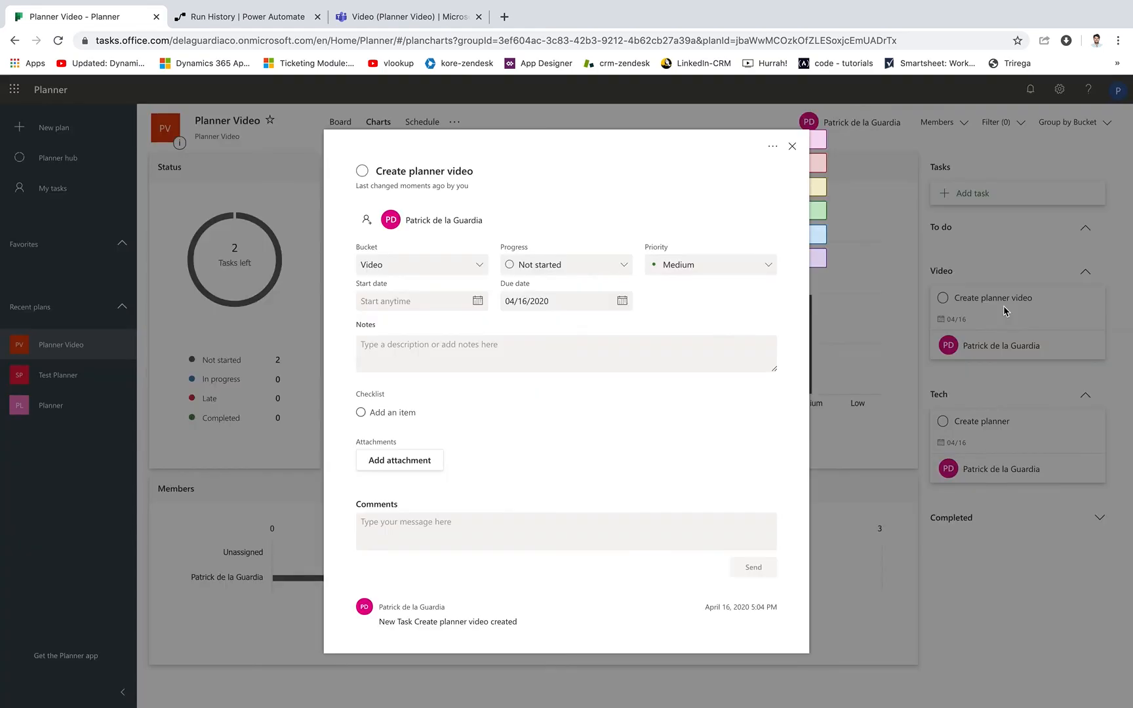
click(690, 269)
click(675, 307)
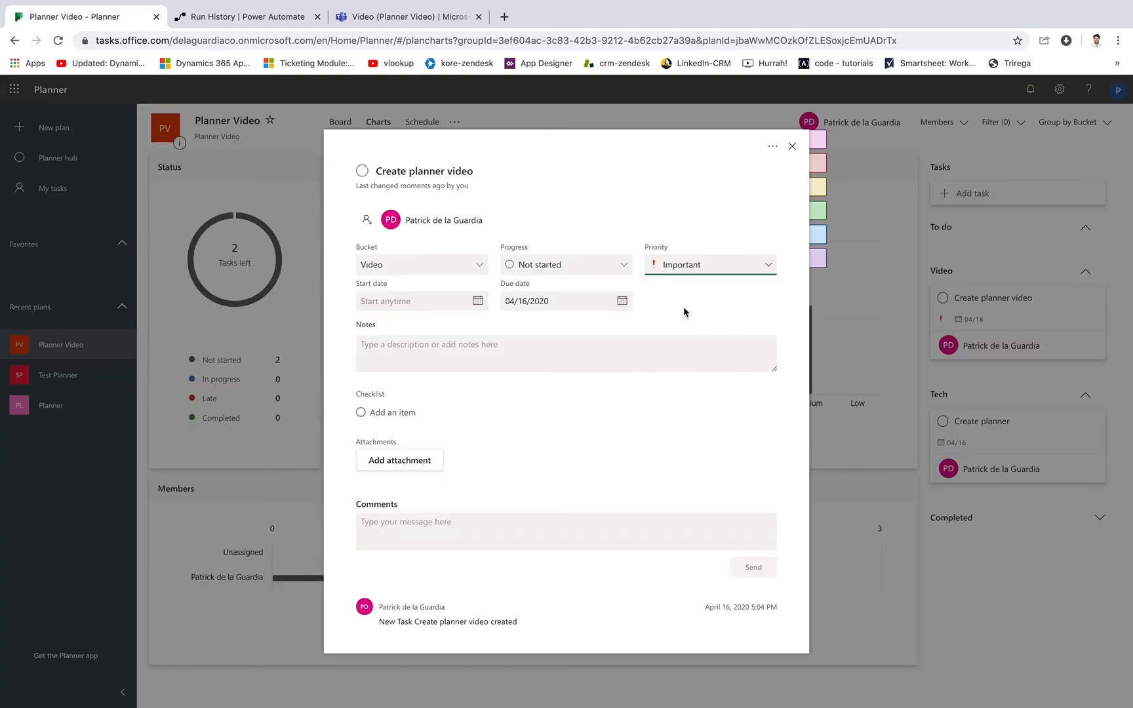
click(591, 273)
click(554, 312)
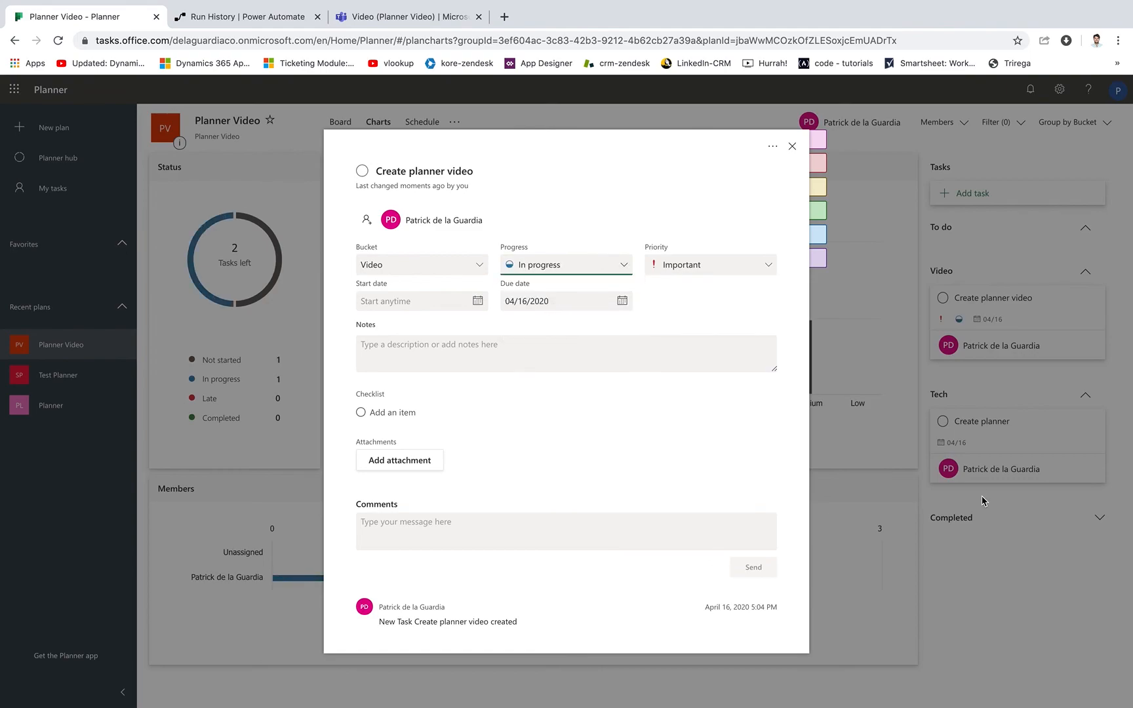
click(982, 566)
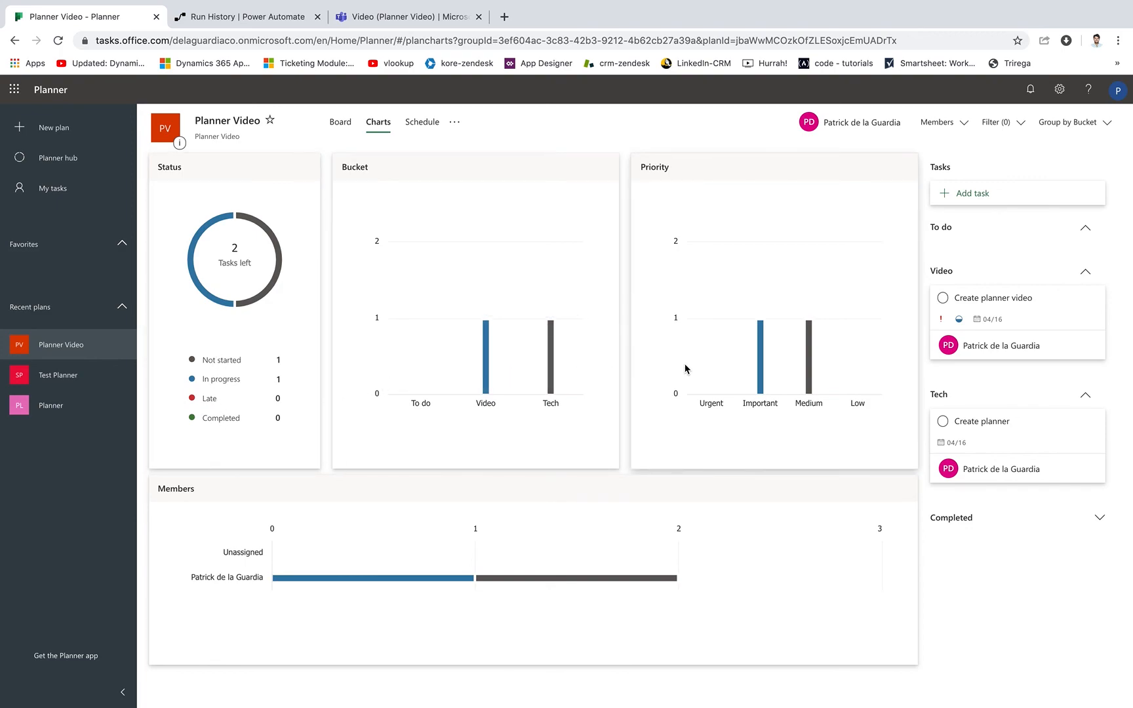
View the plan's schedule by week and check the progress options of the "Create planner video" task.
click(424, 125)
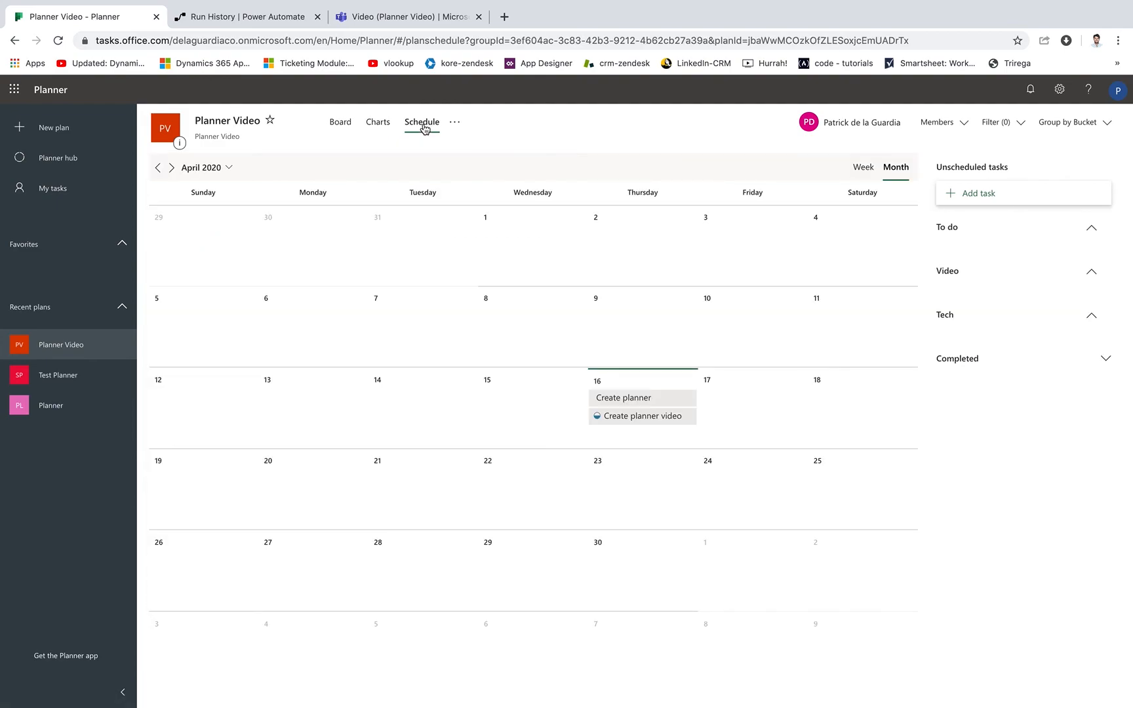
click(864, 167)
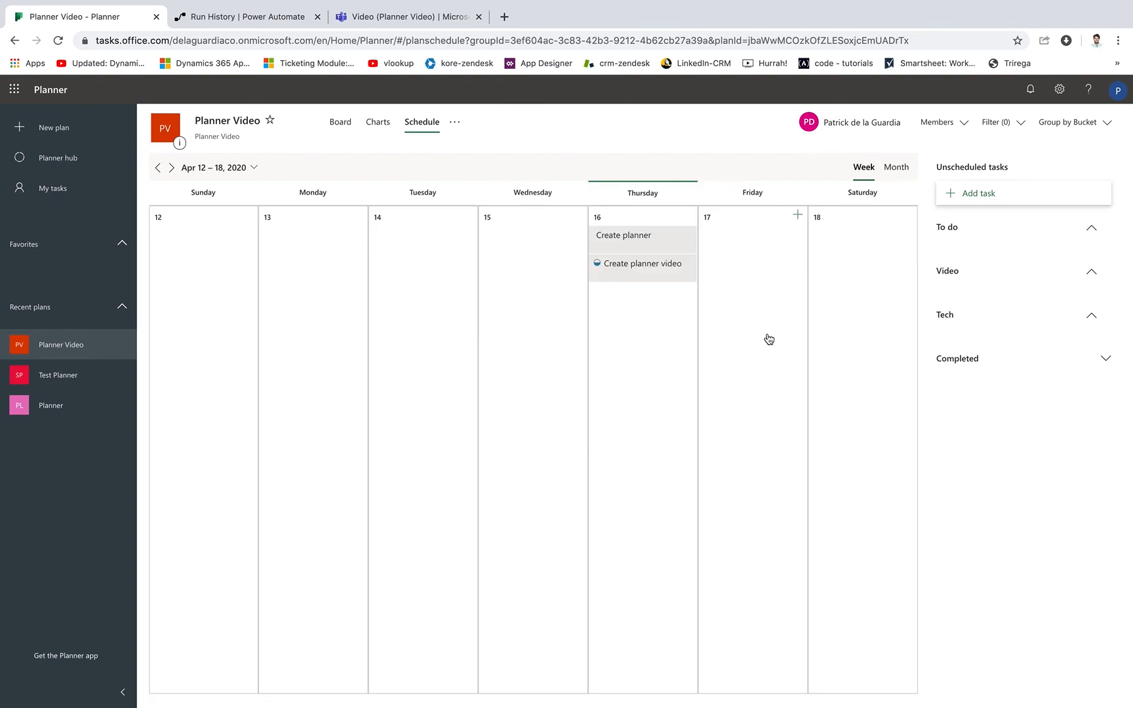
click(600, 270)
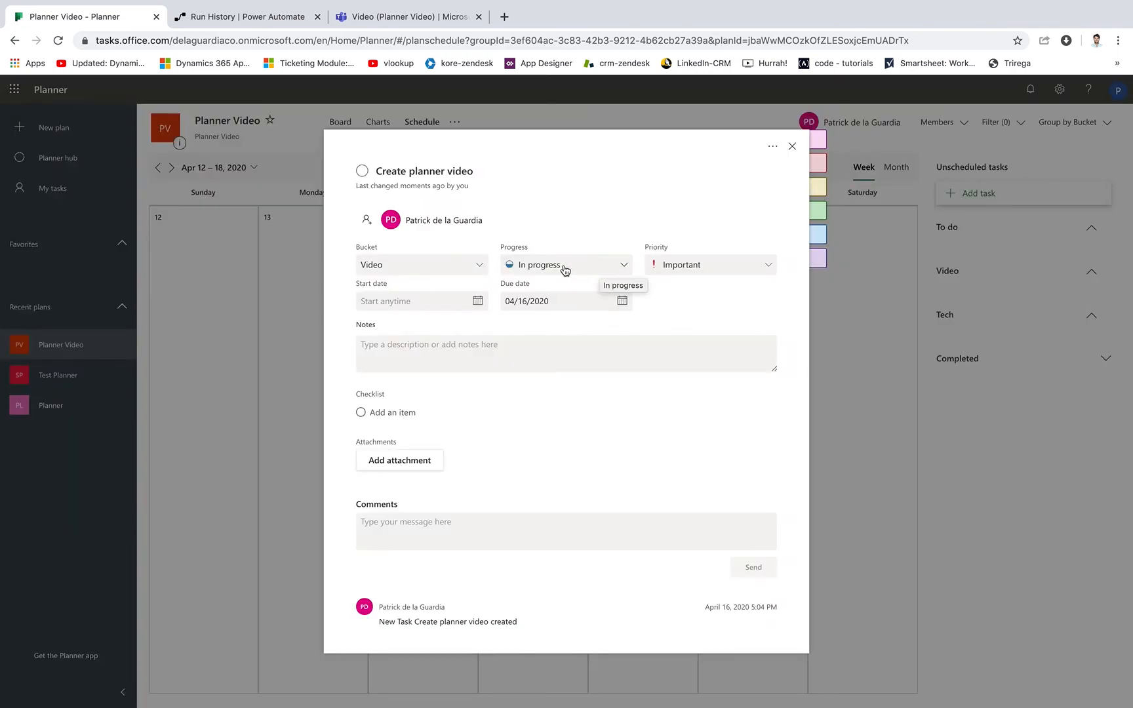
click(524, 269)
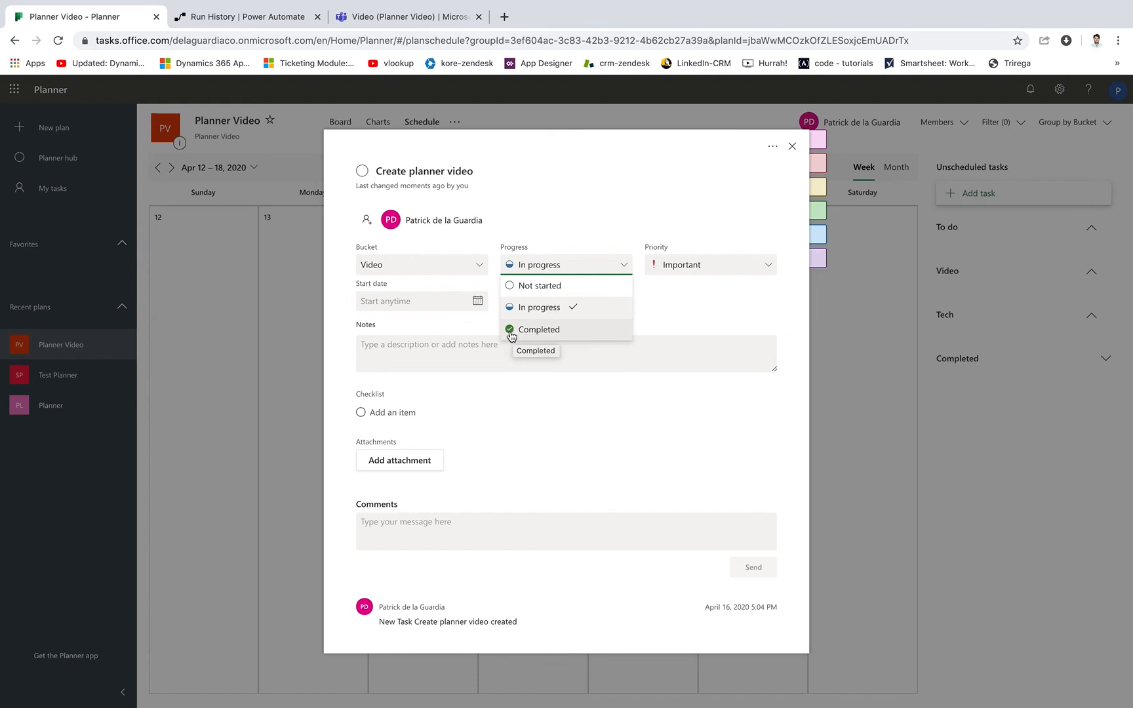
click(792, 146)
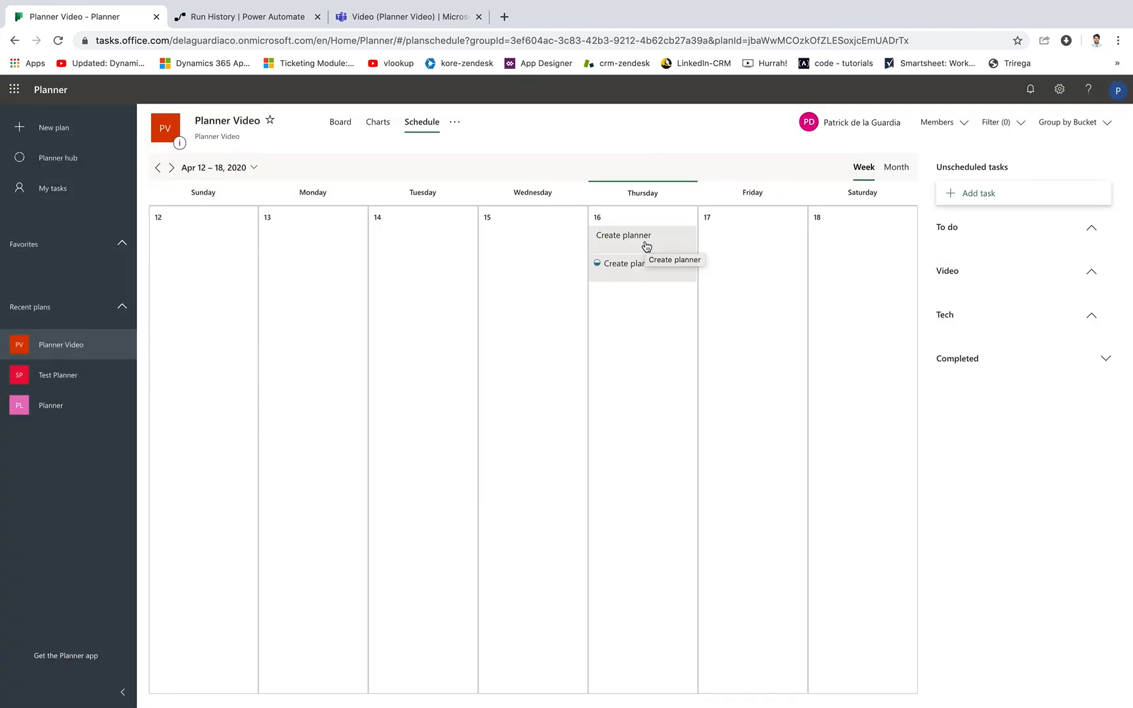
View the personal task list across all plans and the Planner hub overview.
click(65, 190)
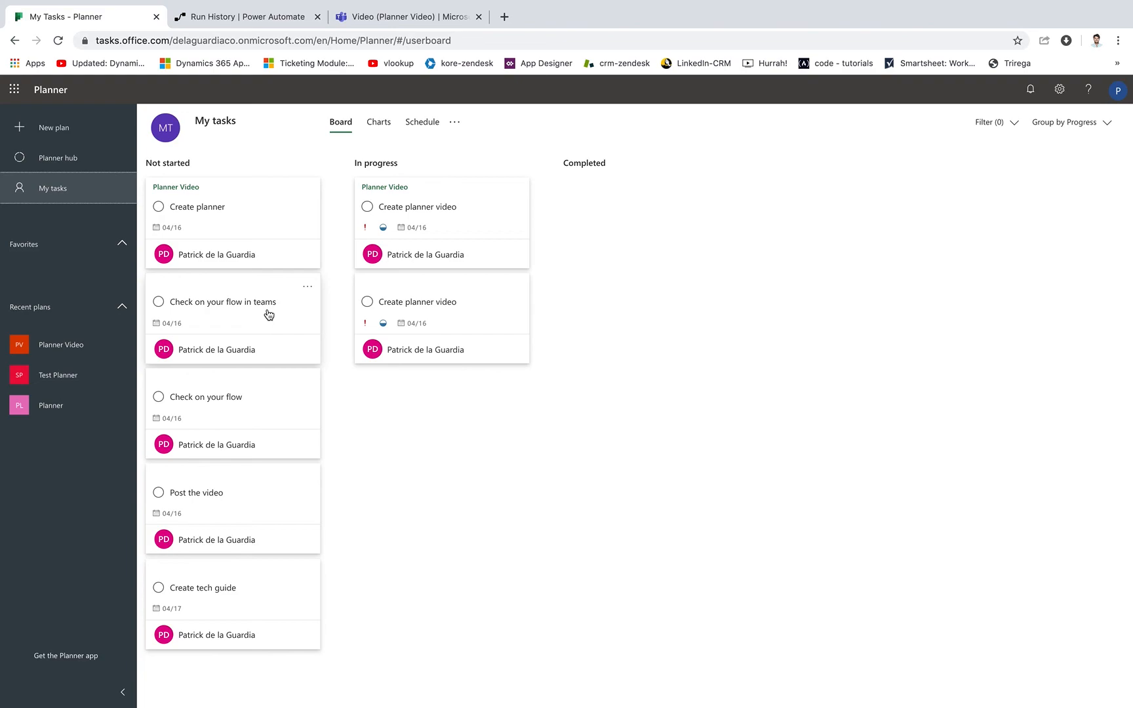
click(68, 159)
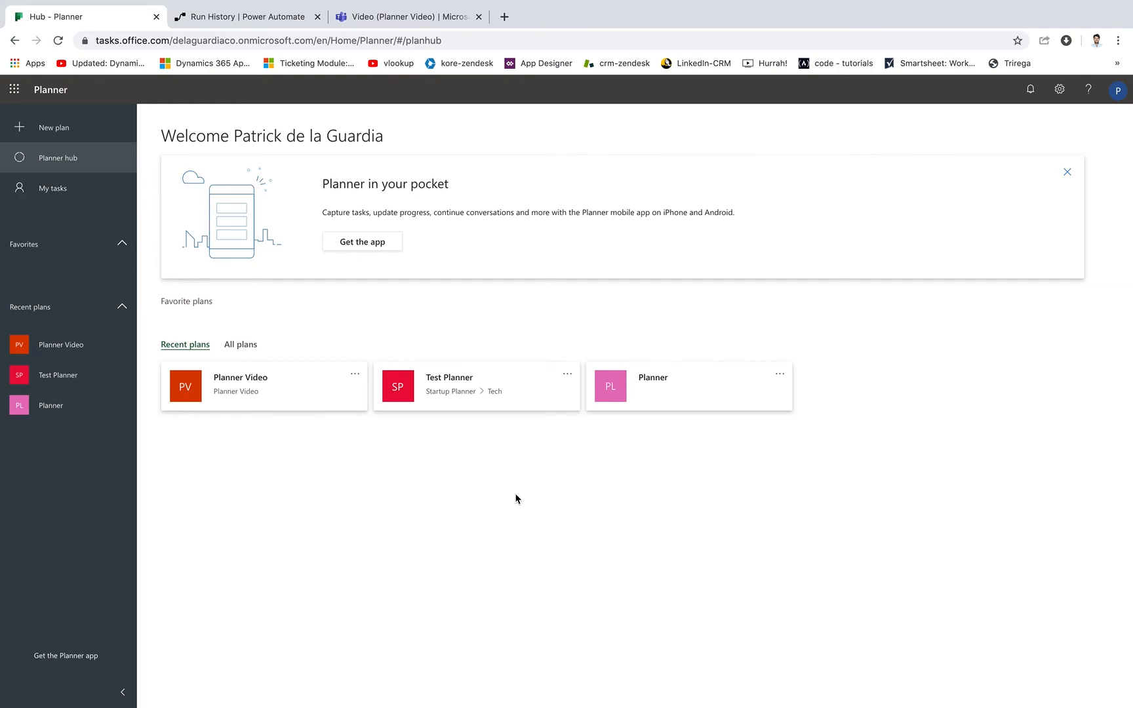
Switch to Power Automate and start a flow from the planner template "Post messages to Microsoft Teams when a new task is created in Planner".
click(259, 20)
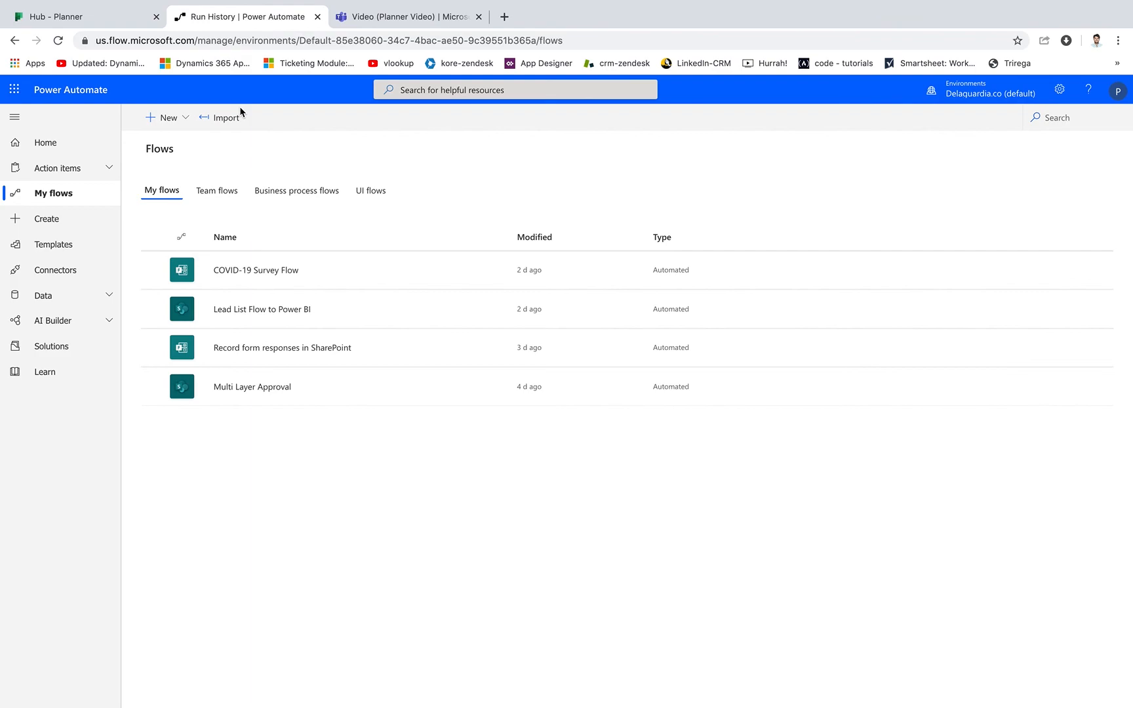
click(50, 252)
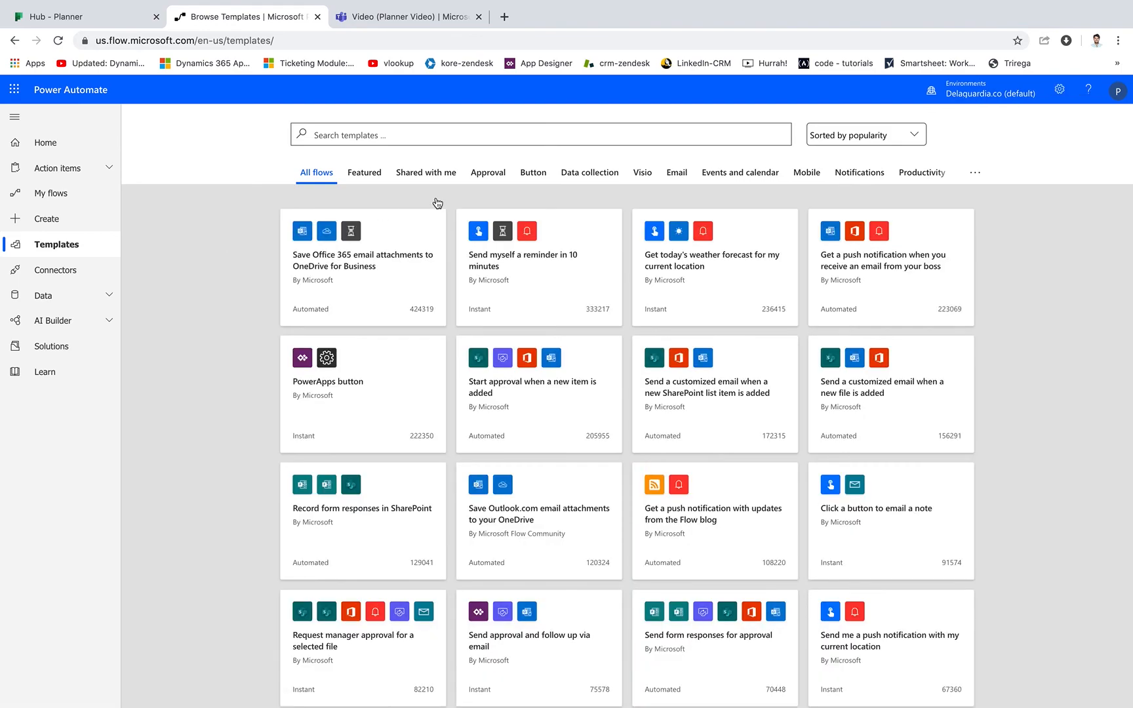
click(466, 135)
text(planner)
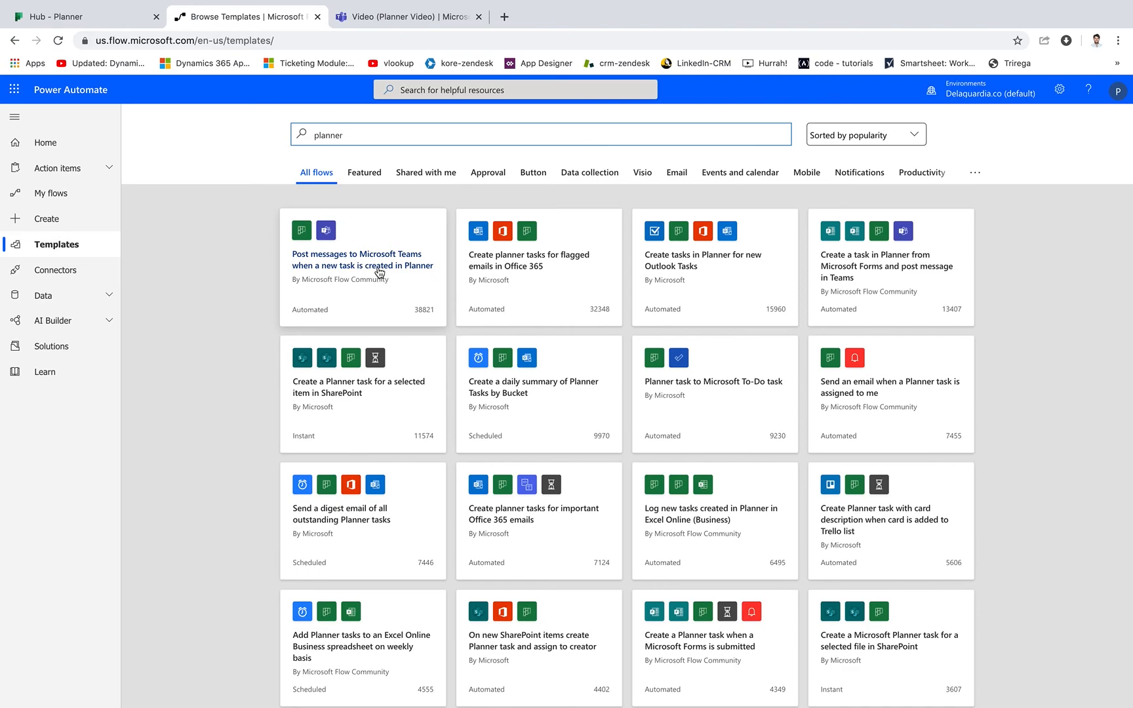
click(380, 271)
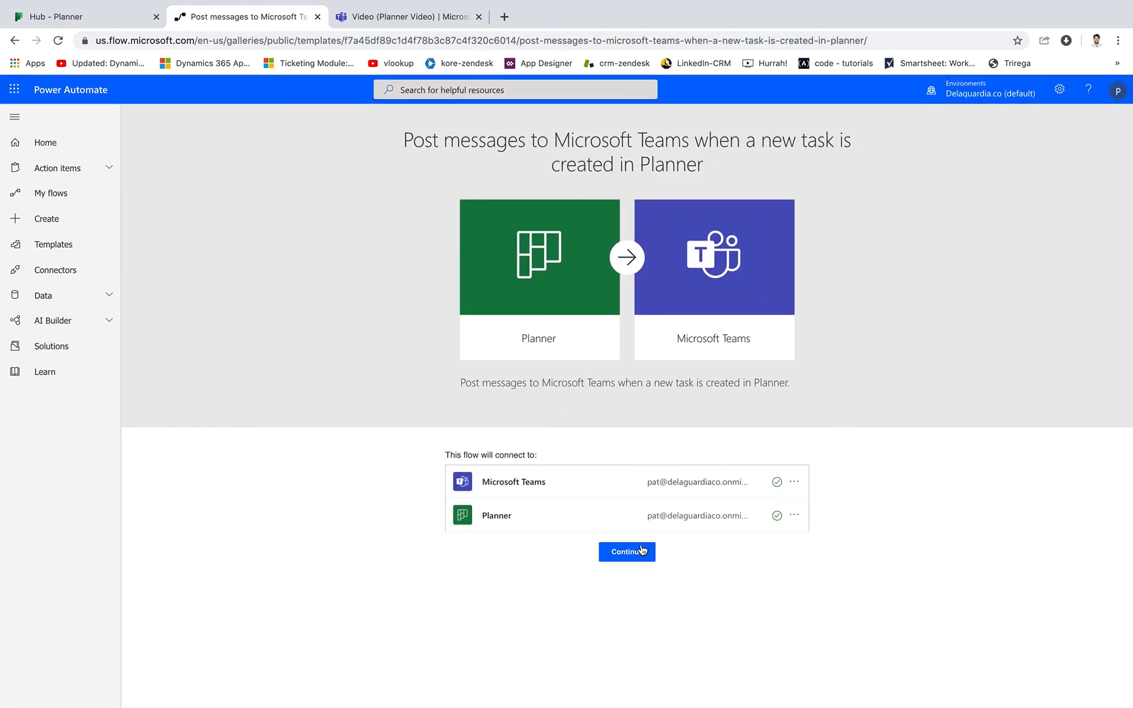
click(627, 554)
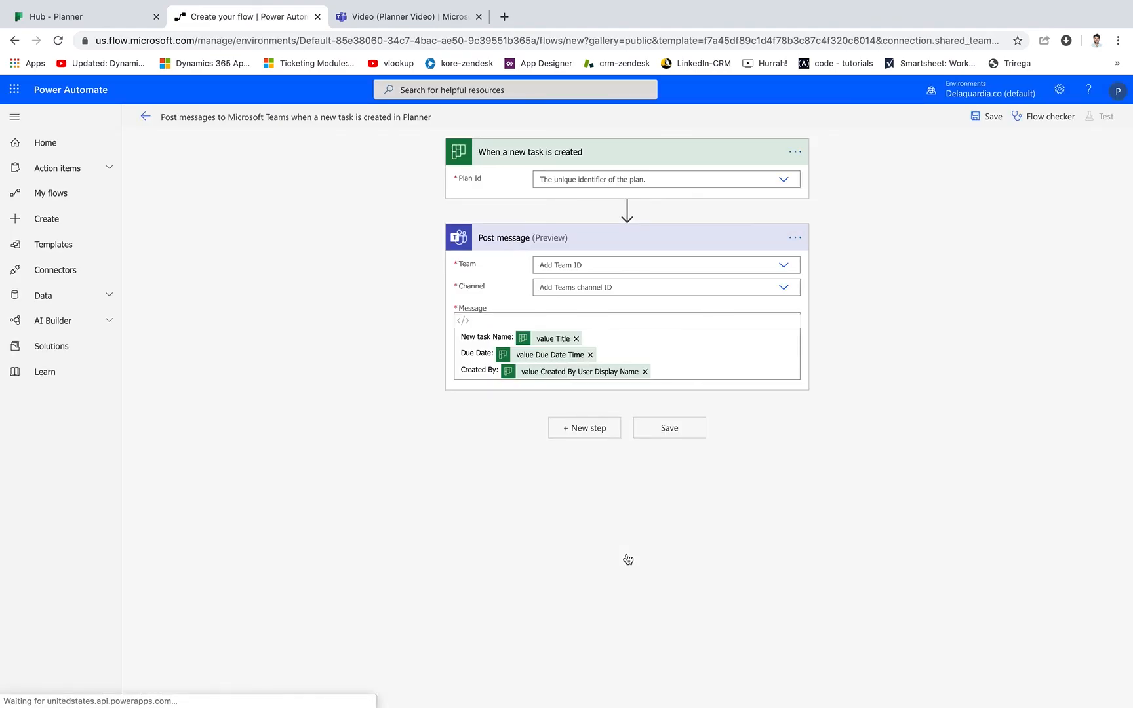
Remove the "Created By" line with its dynamic value from the Teams message.
click(645, 372)
drag(518, 367, 453, 372)
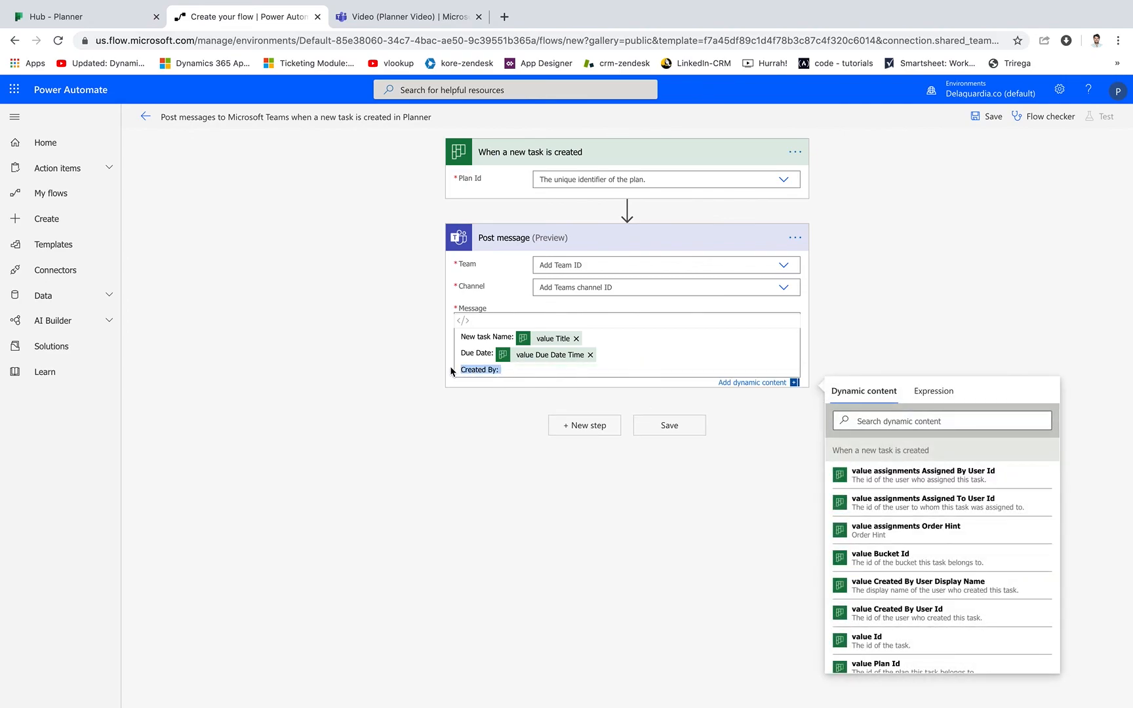
key(BackSpace)
key(BackSpace)
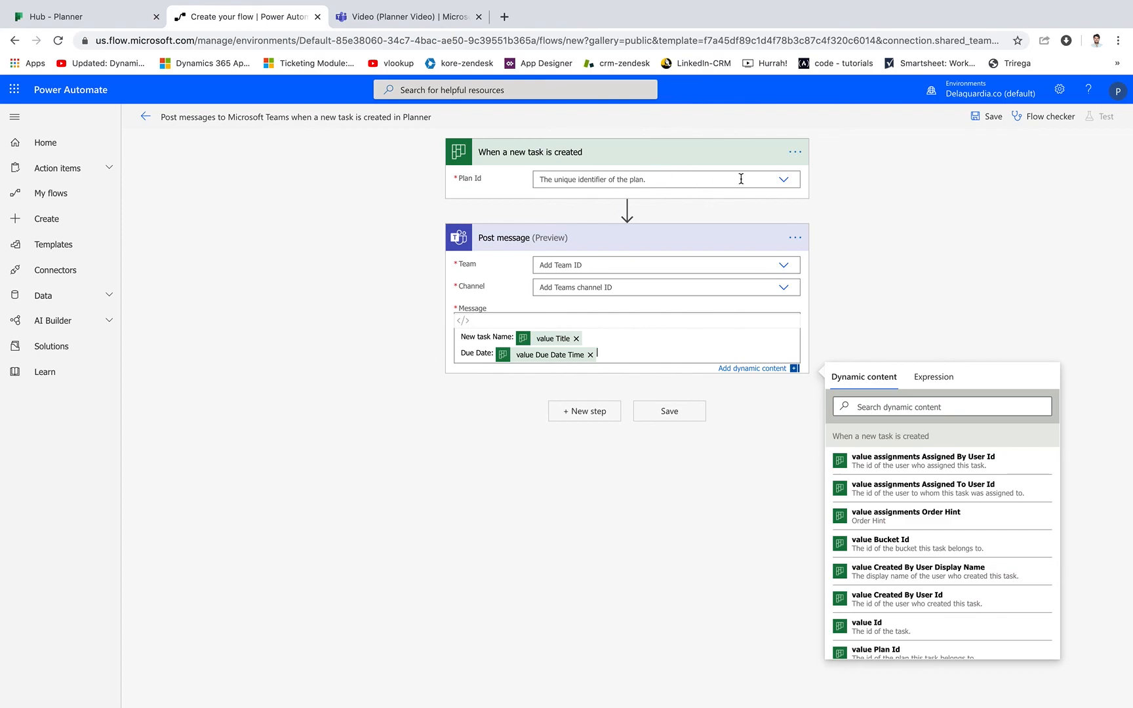
Set the trigger's plan to Planner Video and the message destination to the General channel of the Planner Video team.
click(780, 181)
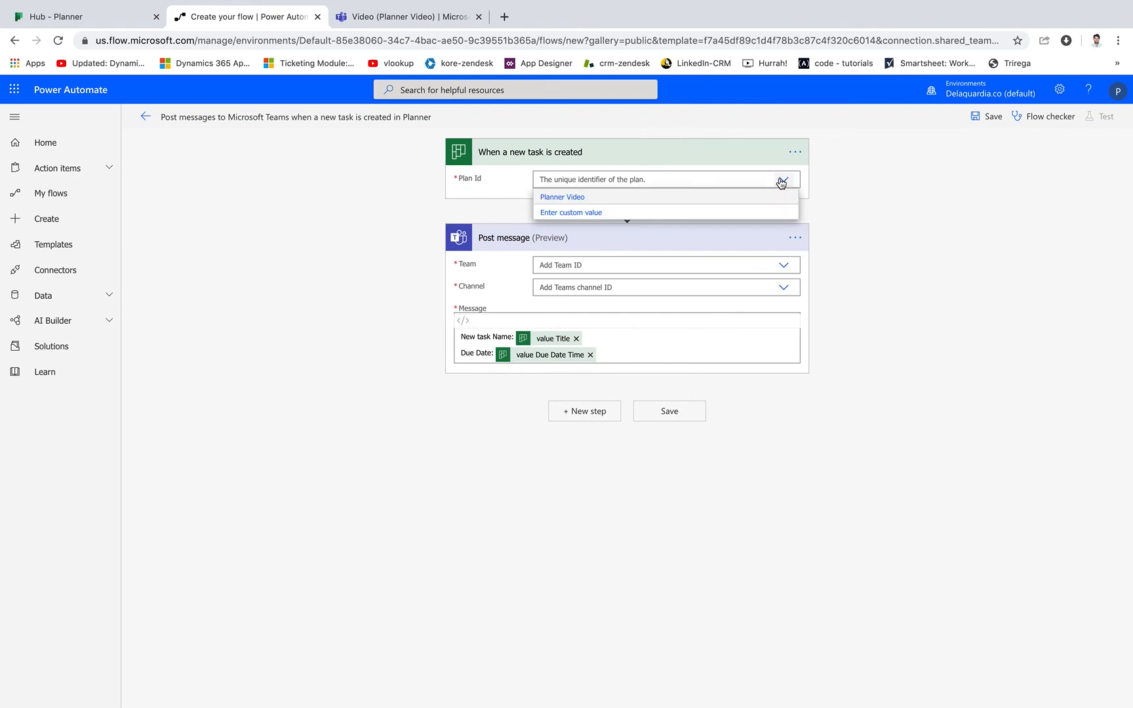
click(586, 198)
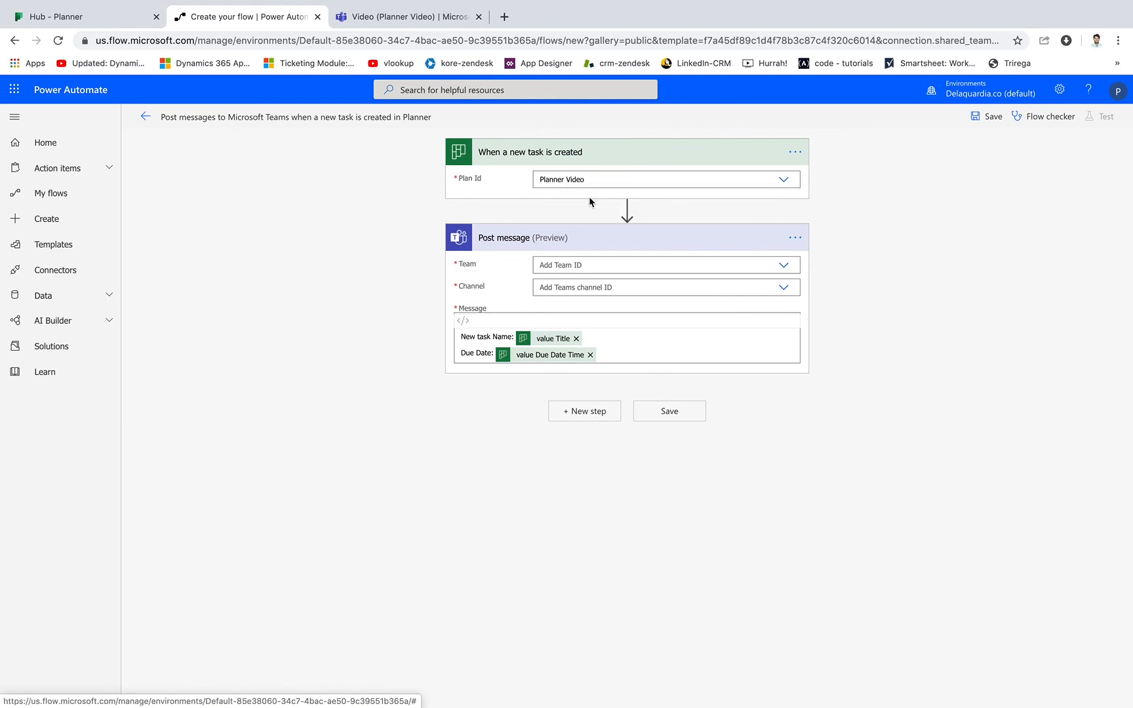
click(784, 266)
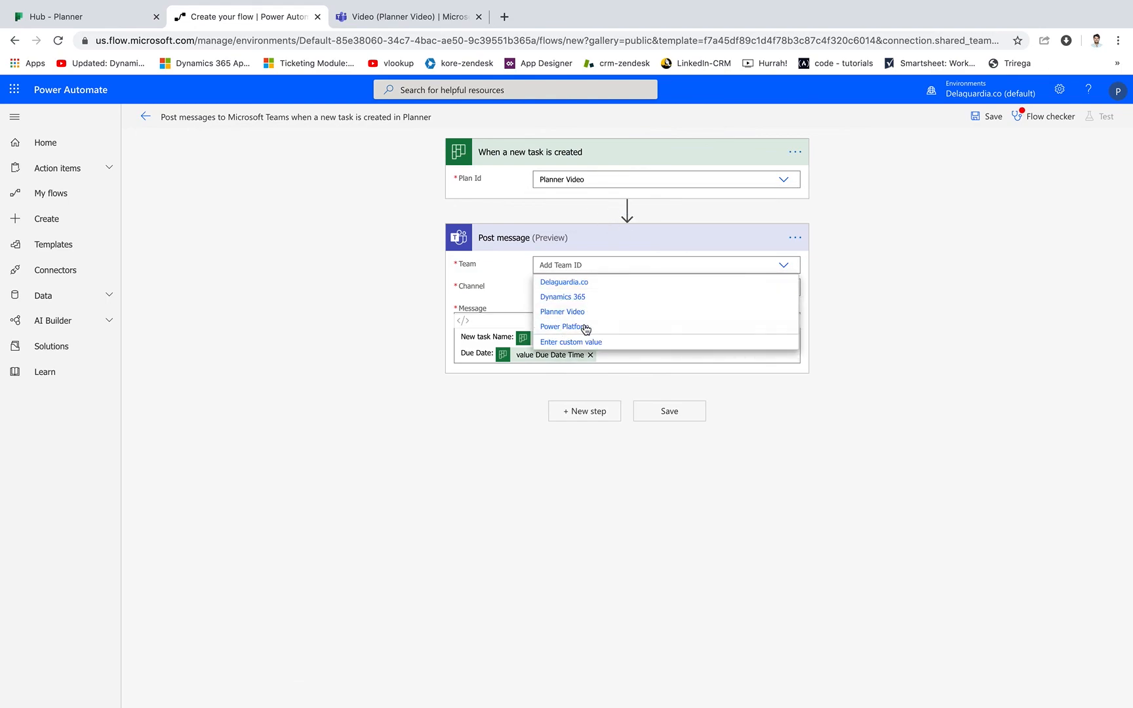
click(563, 313)
click(694, 289)
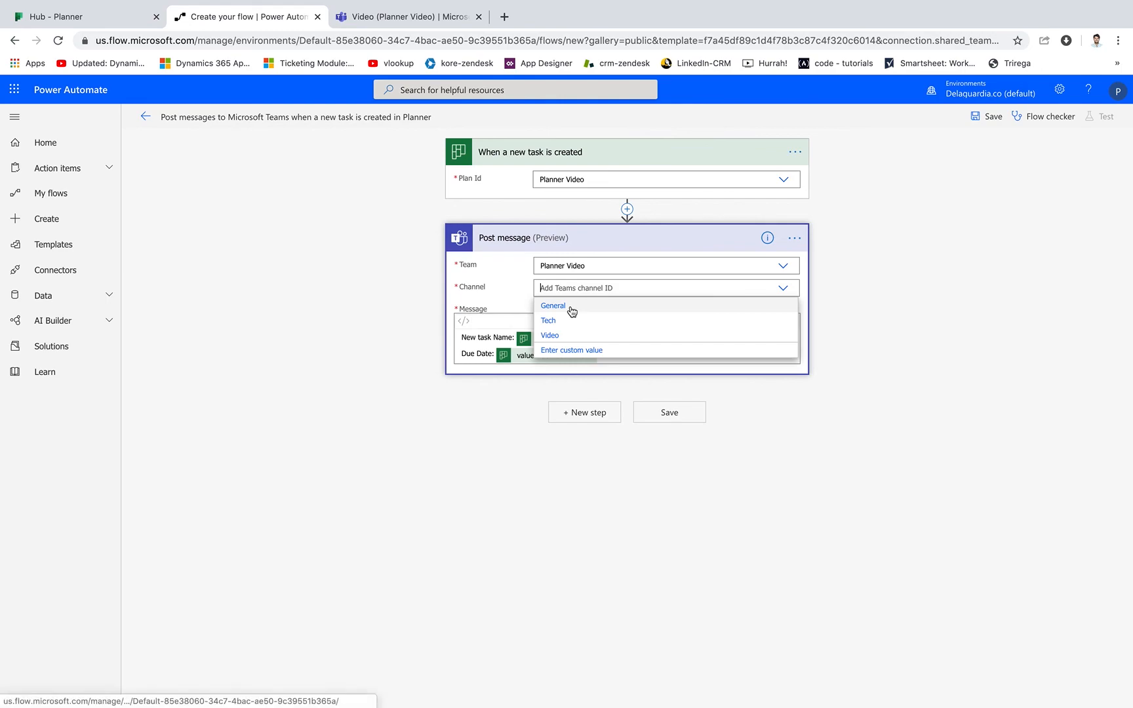
click(571, 306)
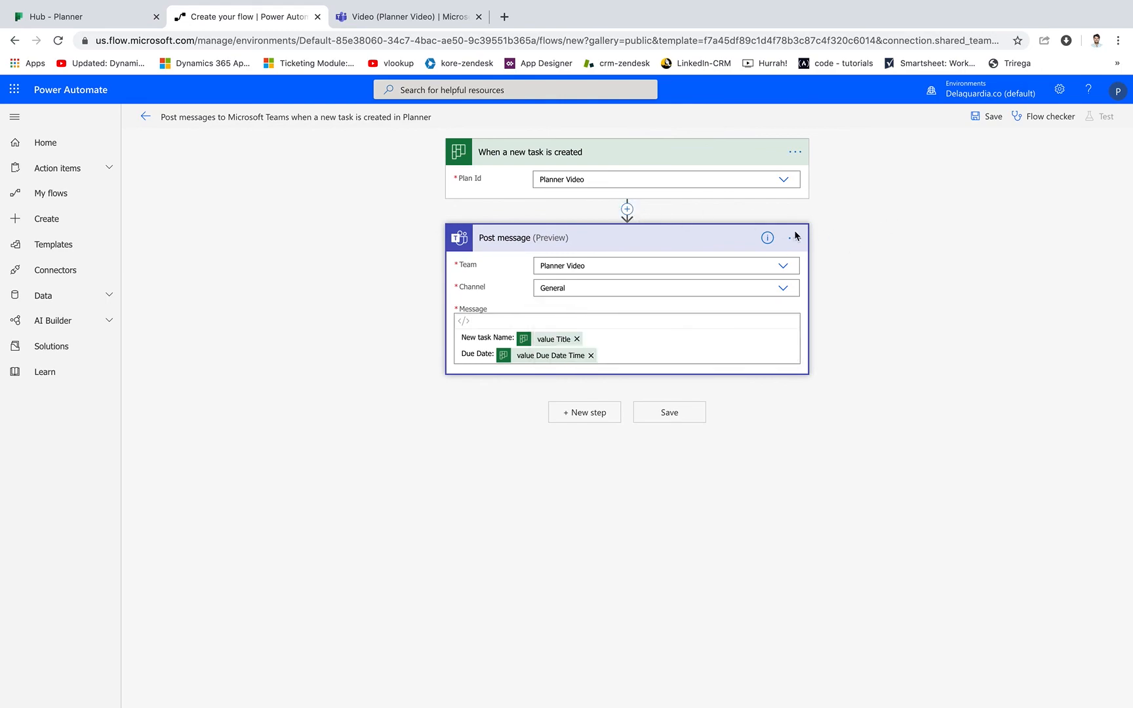
Insert an Html to text action between the trigger and Post message, and show its content in code view.
click(627, 210)
click(617, 226)
text(html)
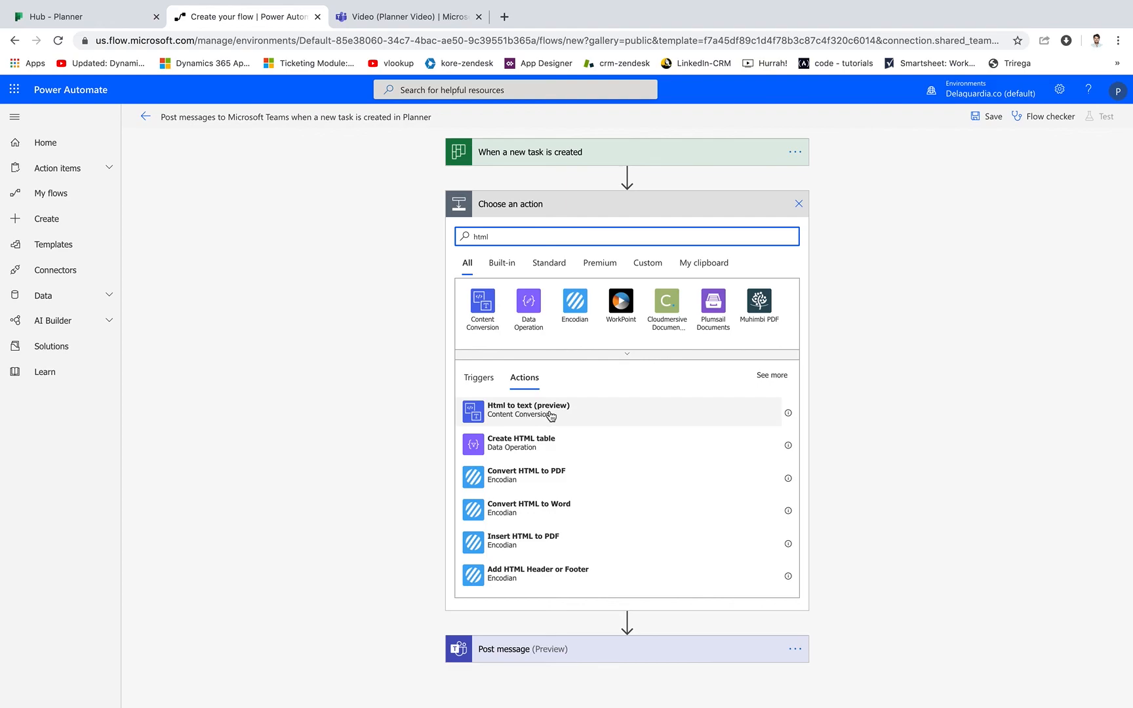
click(547, 411)
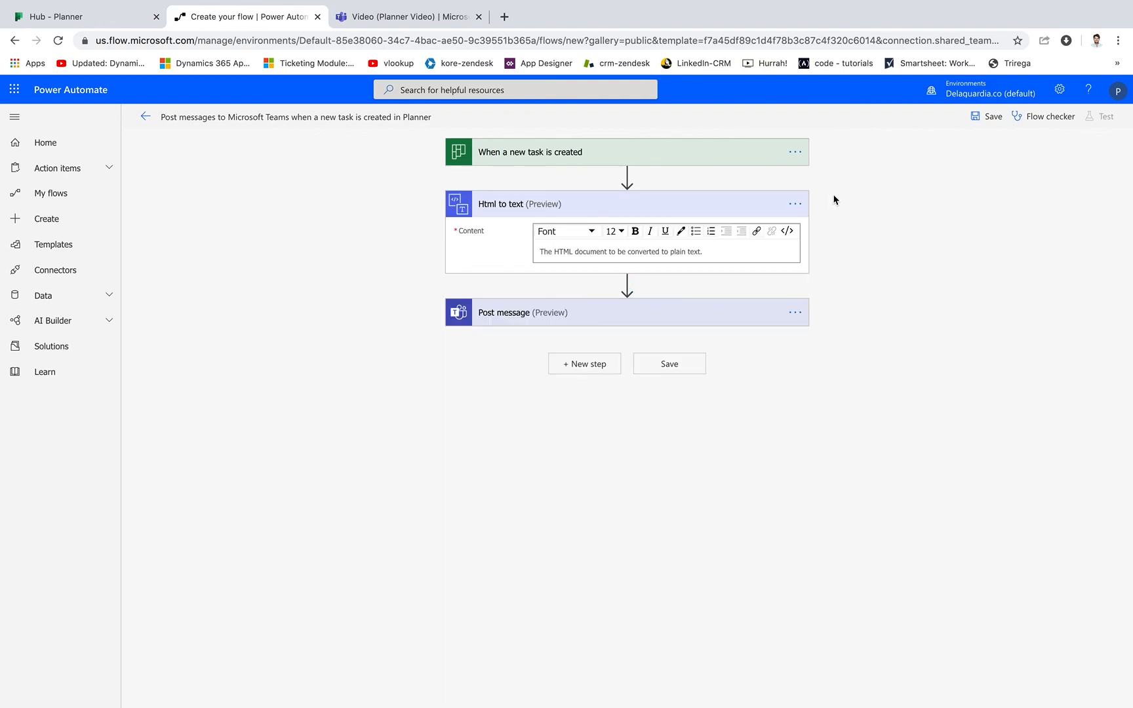
click(788, 231)
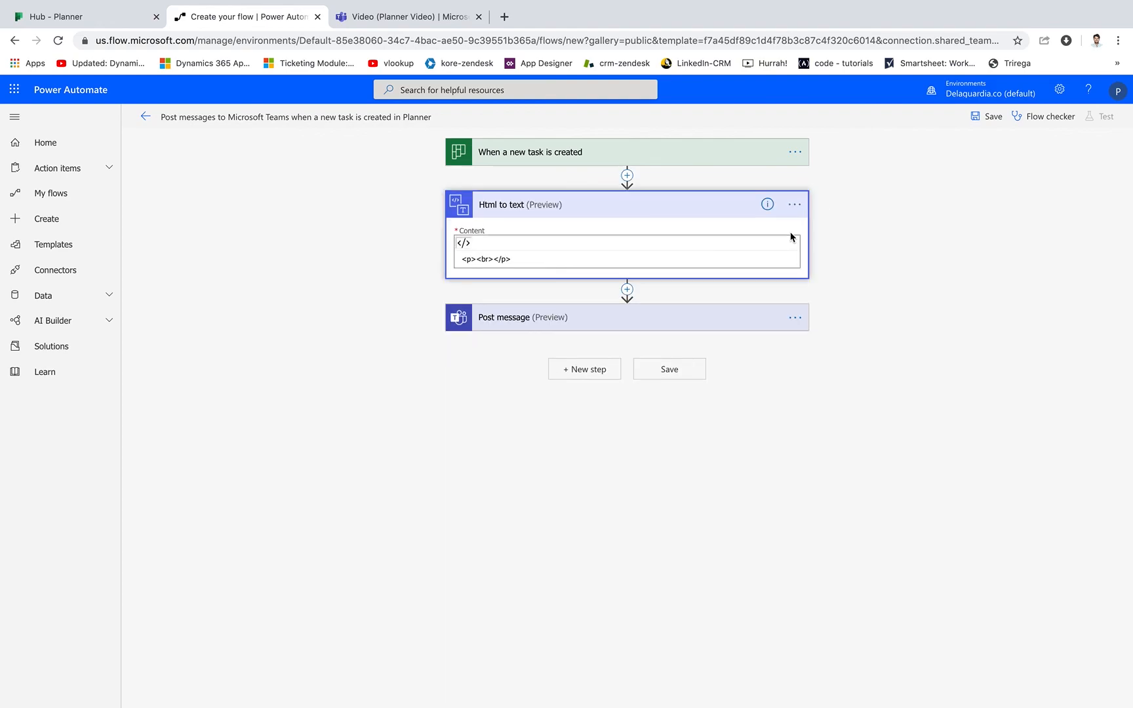
Replace the Html to text content with an opening <ul> and closing </ul> tag, leaving blank lines between them.
triple_click(554, 257)
key(BackSpace)
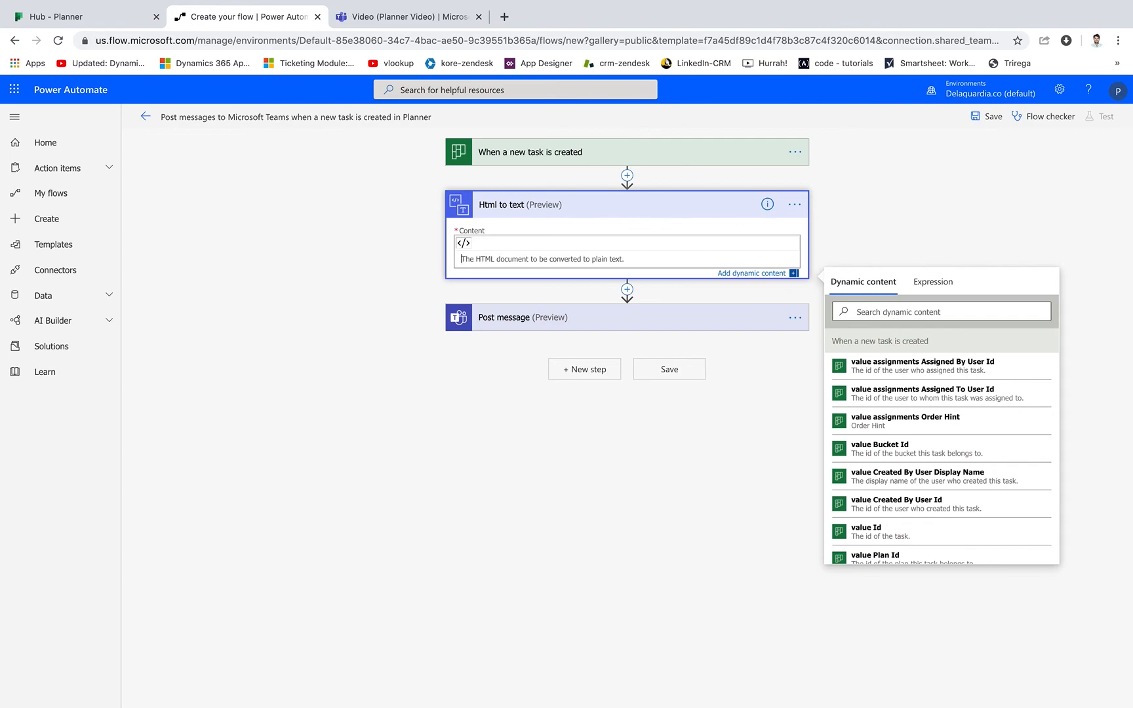
text(<unl>)
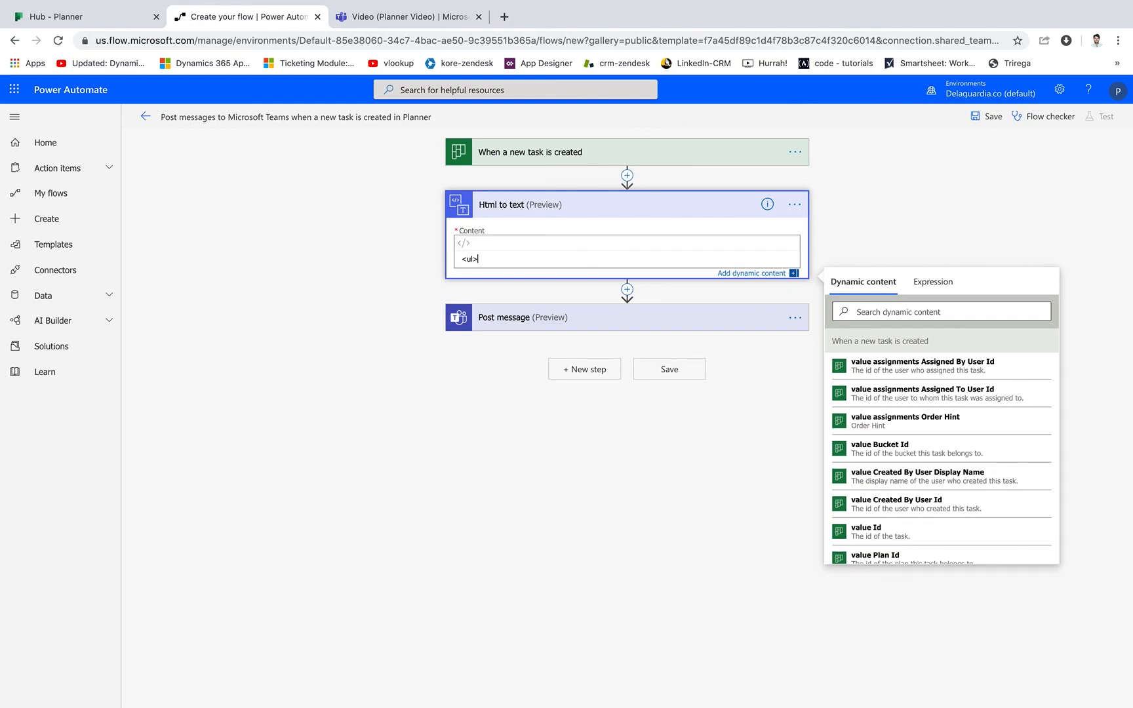
text(</lu>)
click(492, 260)
key(BackSpace)
key(BackSpace)
text(ul)
click(479, 260)
key(Return)
key(Return)
key(Return)
key(Return)
key(Return)
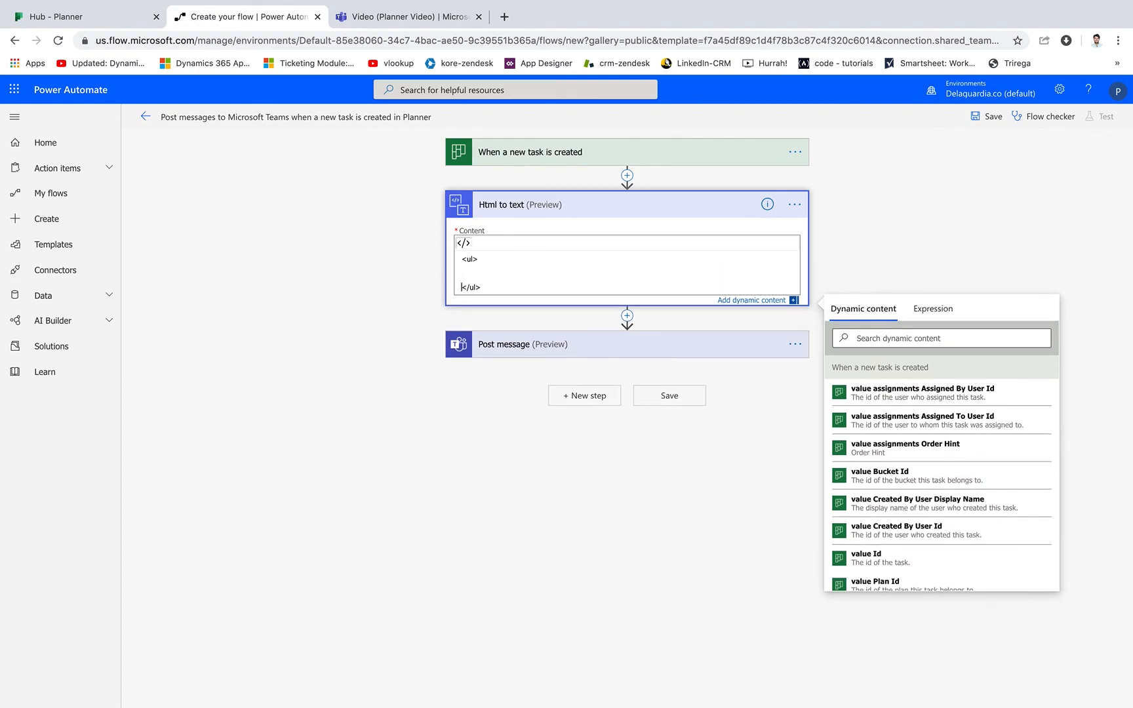
Add two empty <li></li> items inside the list in the Html to text content.
text(<li></li>)
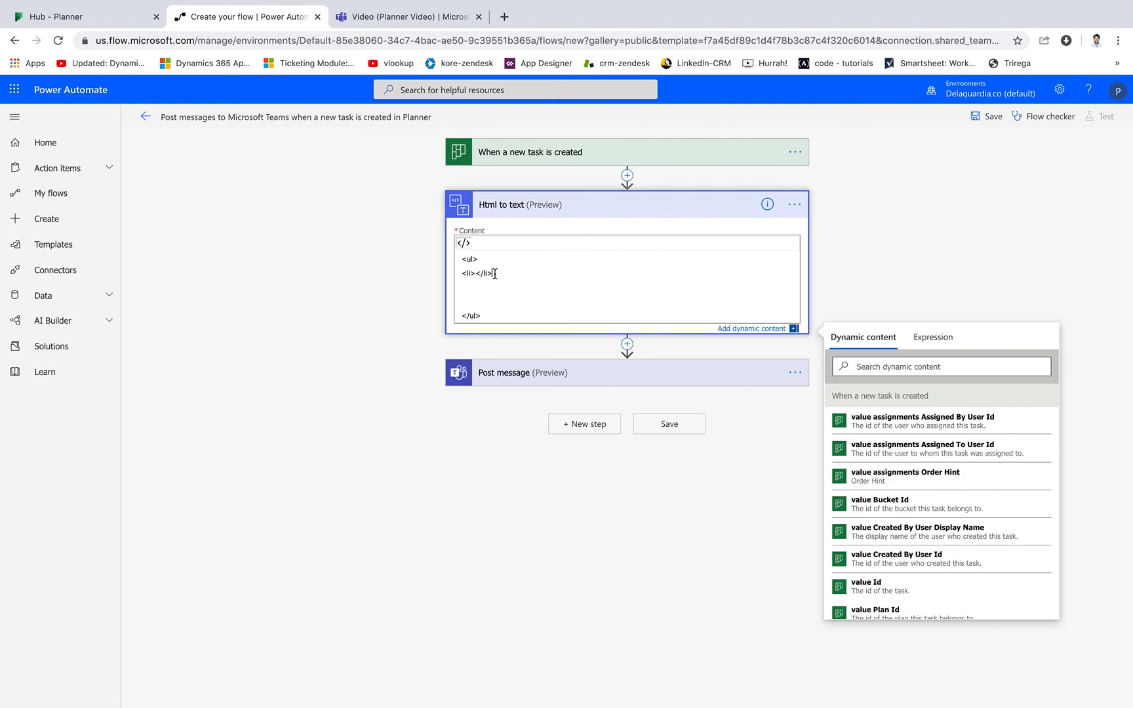
drag(494, 272, 435, 278)
key(ctrl+c)
click(465, 289)
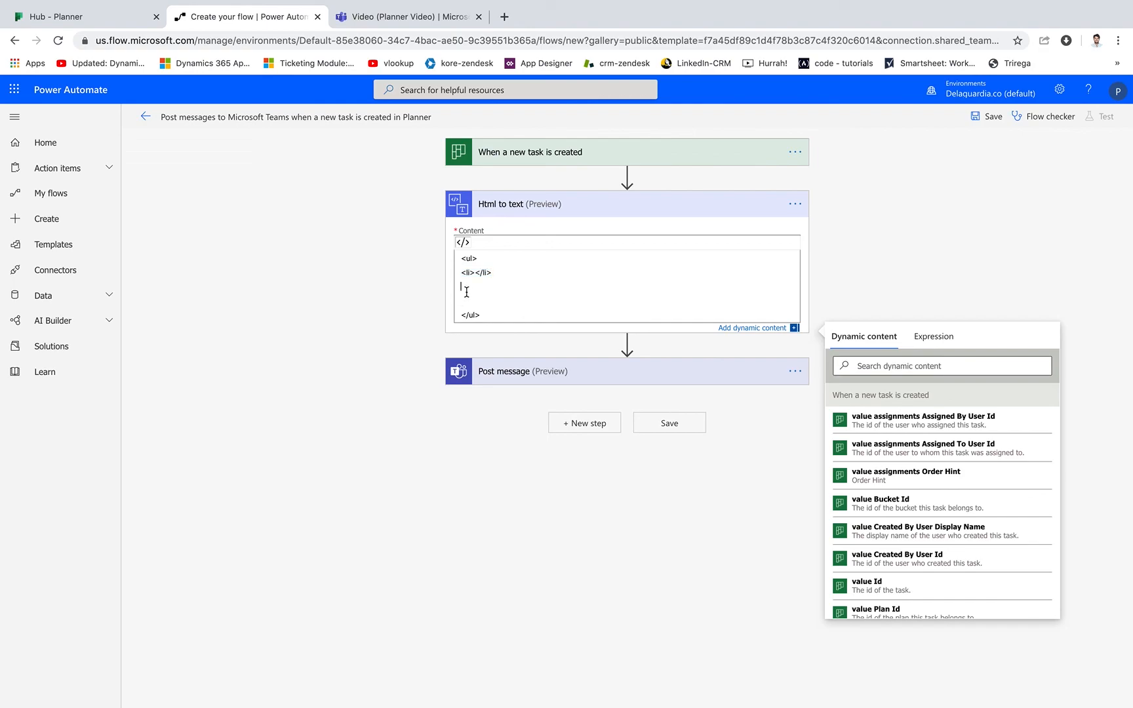
key(ctrl+v)
Copy the New task Name and Due Date lines from the Post message body into the first list item of the Html to text content.
click(519, 373)
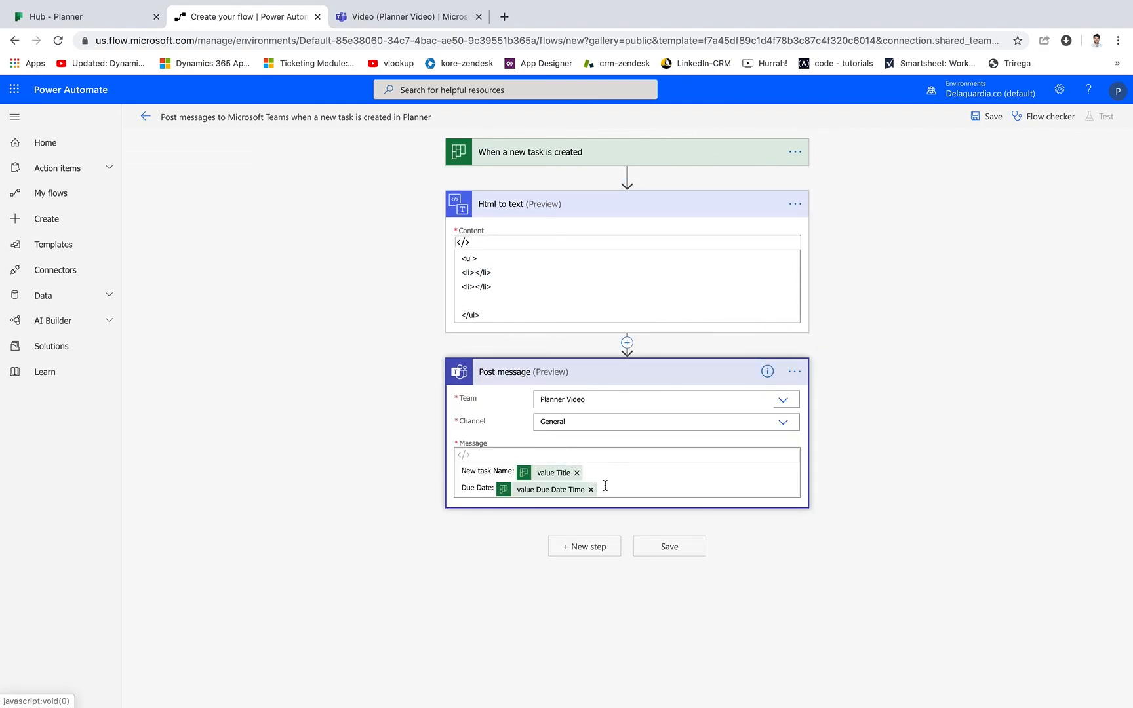
drag(566, 491, 449, 468)
key(ctrl+c)
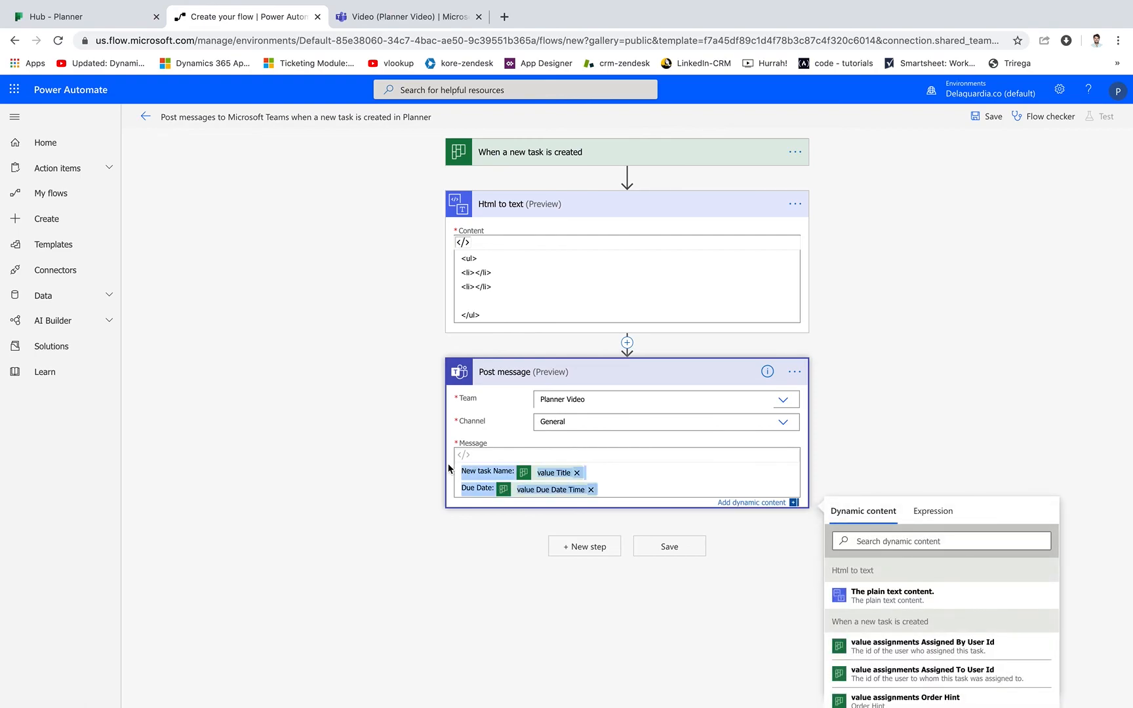
click(487, 309)
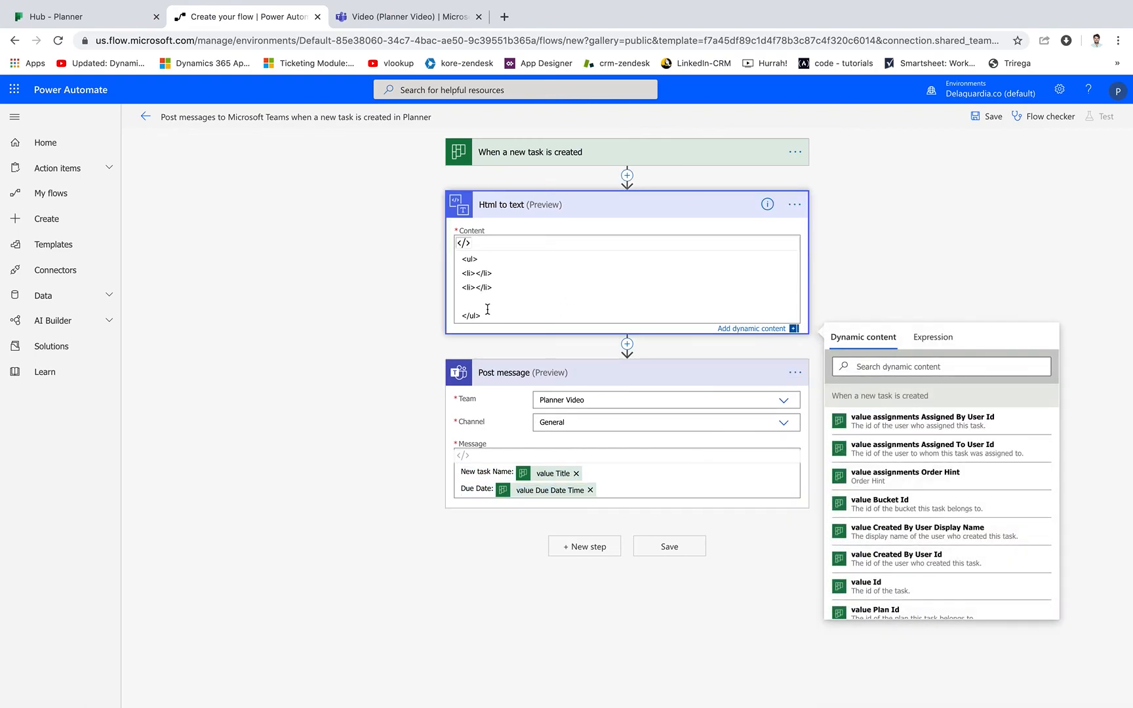
key(ctrl+v)
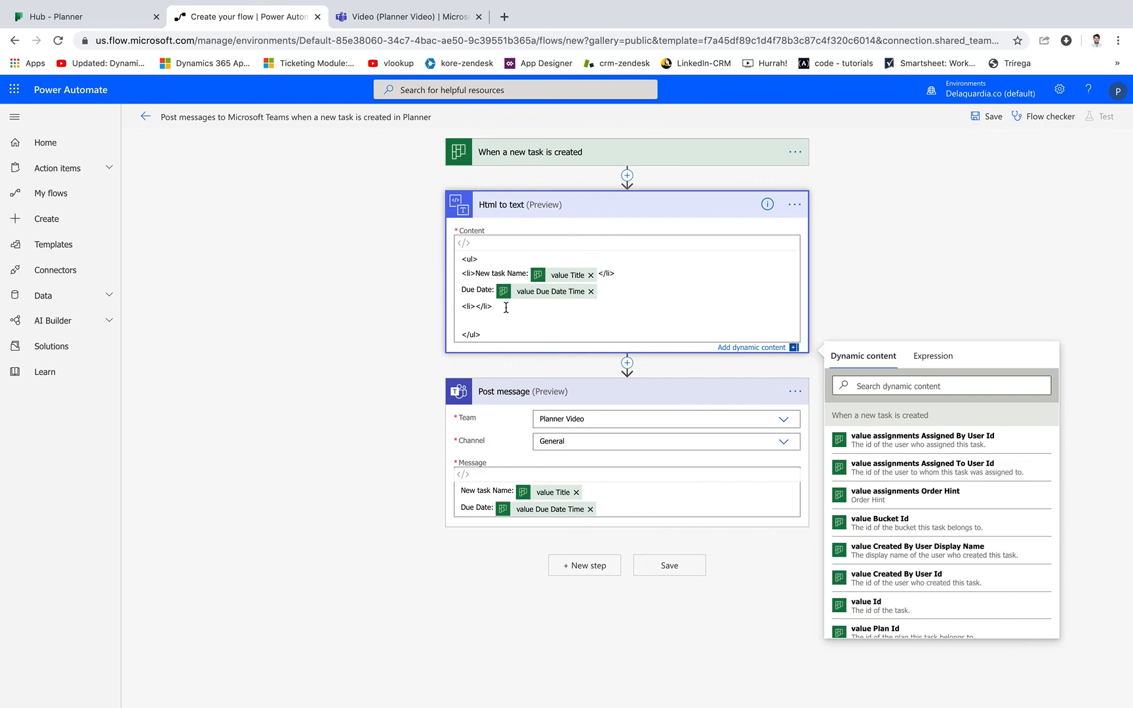
Wrap the Due Date line in the spare <li></li> tags and remove the blank lines above </ul>.
drag(477, 307, 429, 307)
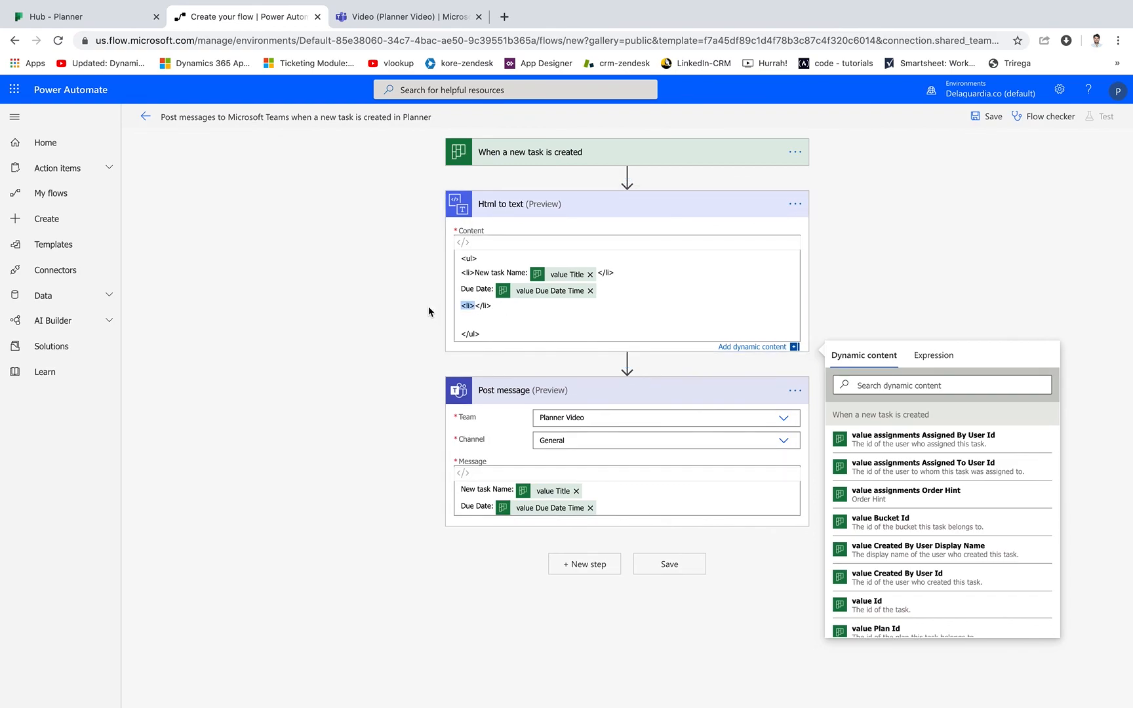
key(super+x)
drag(490, 306, 436, 310)
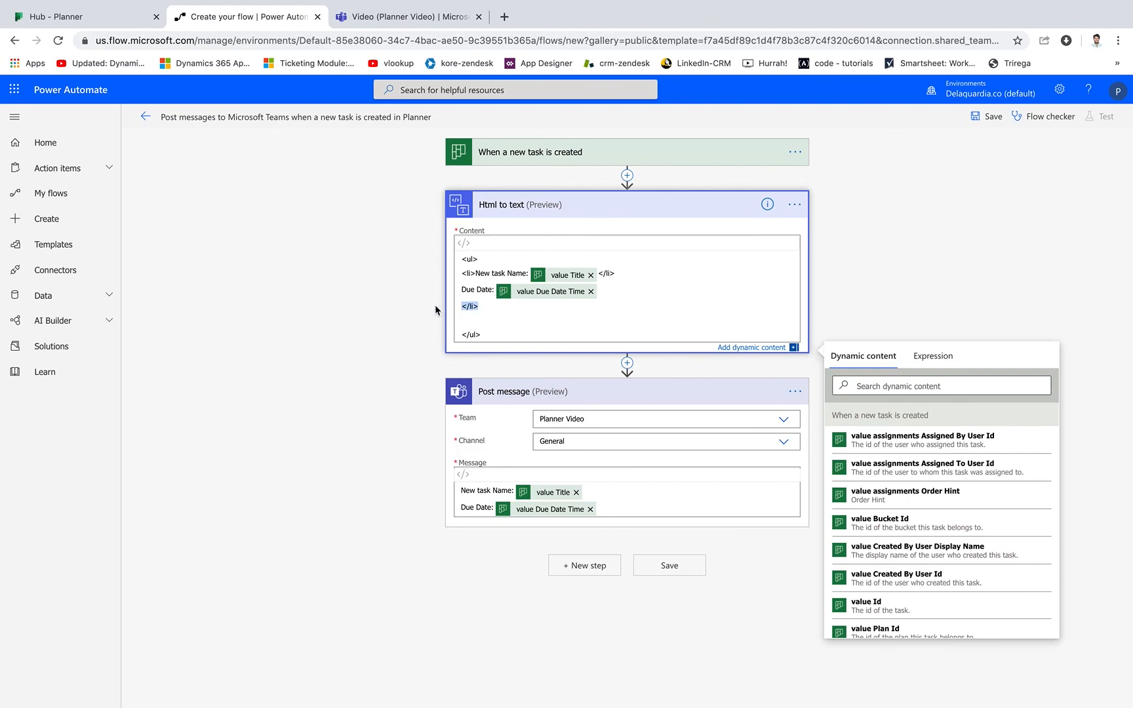
key(super+x)
key(super+v)
text(<li>)
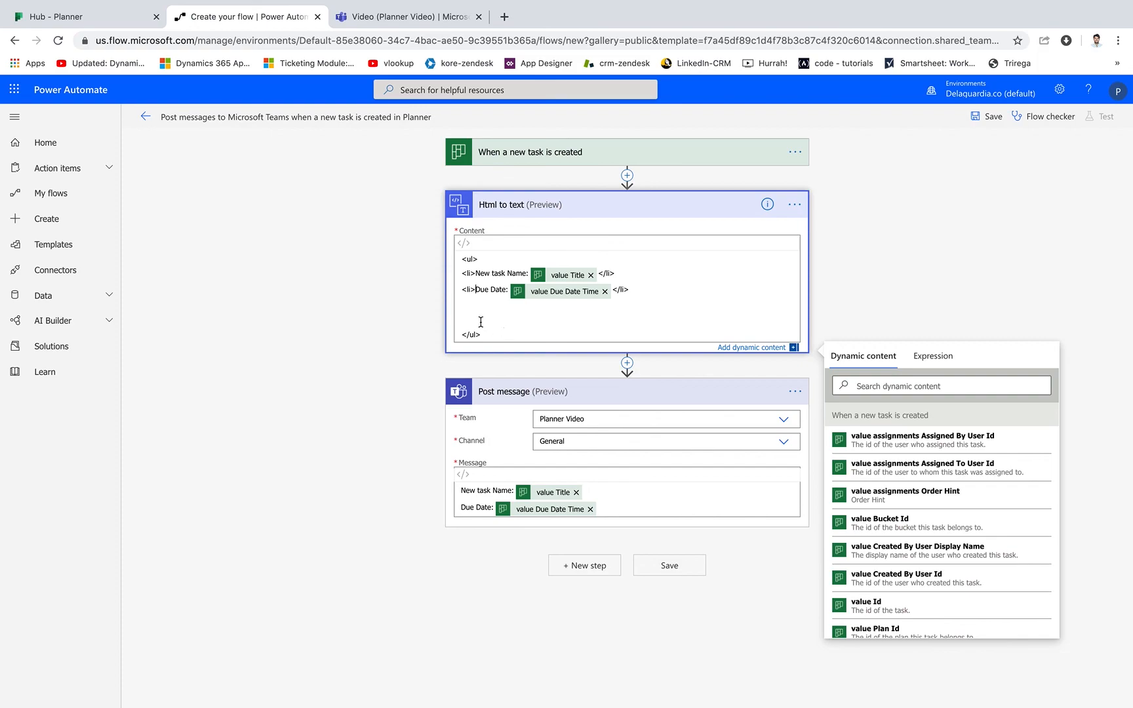
key(BackSpace)
key(BackSpace)
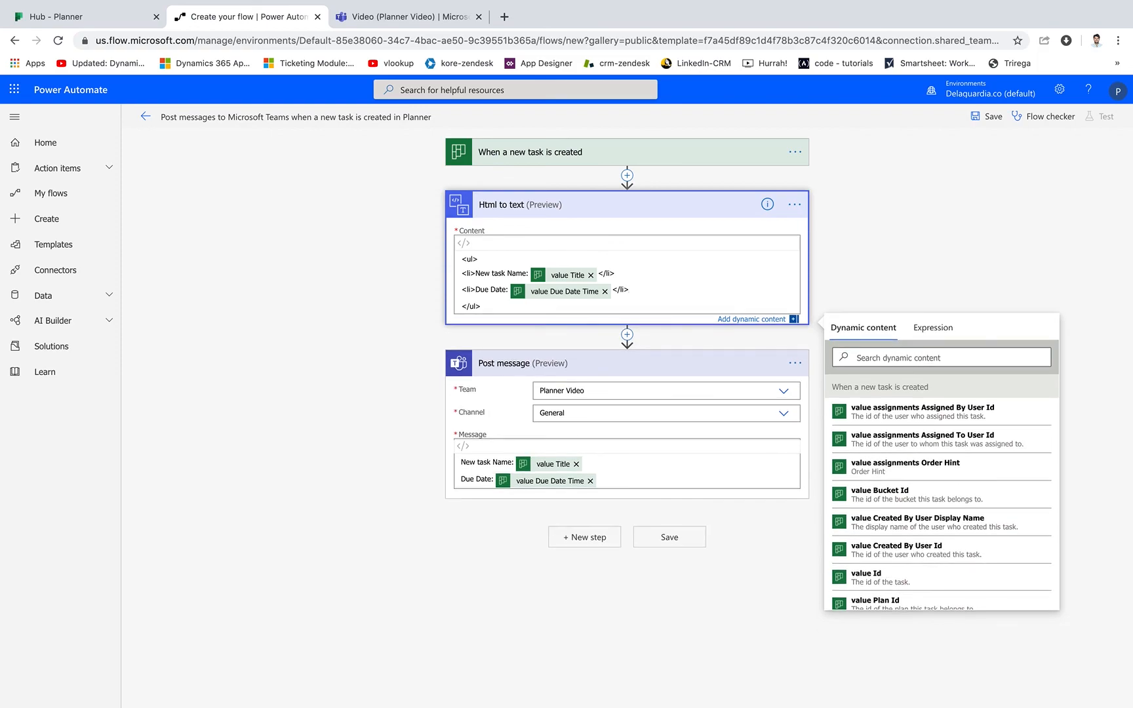
Clear the Post message body and switch its editor from code view to rich text.
click(615, 478)
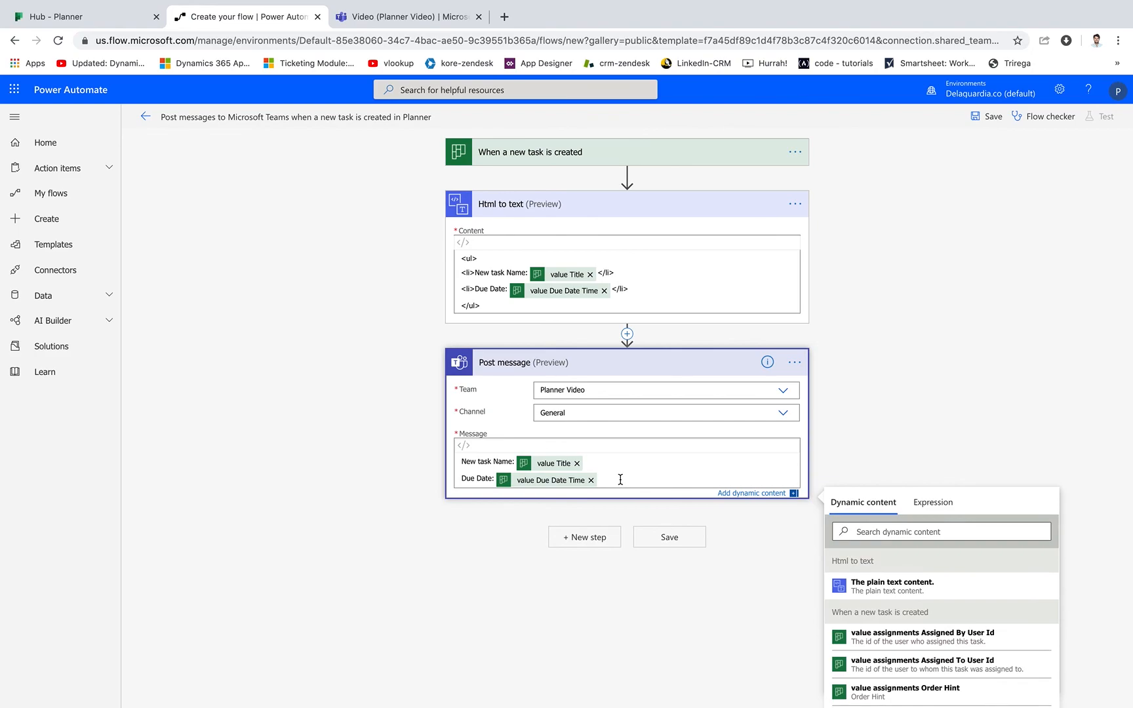
key(ctrl+a)
key(BackSpace)
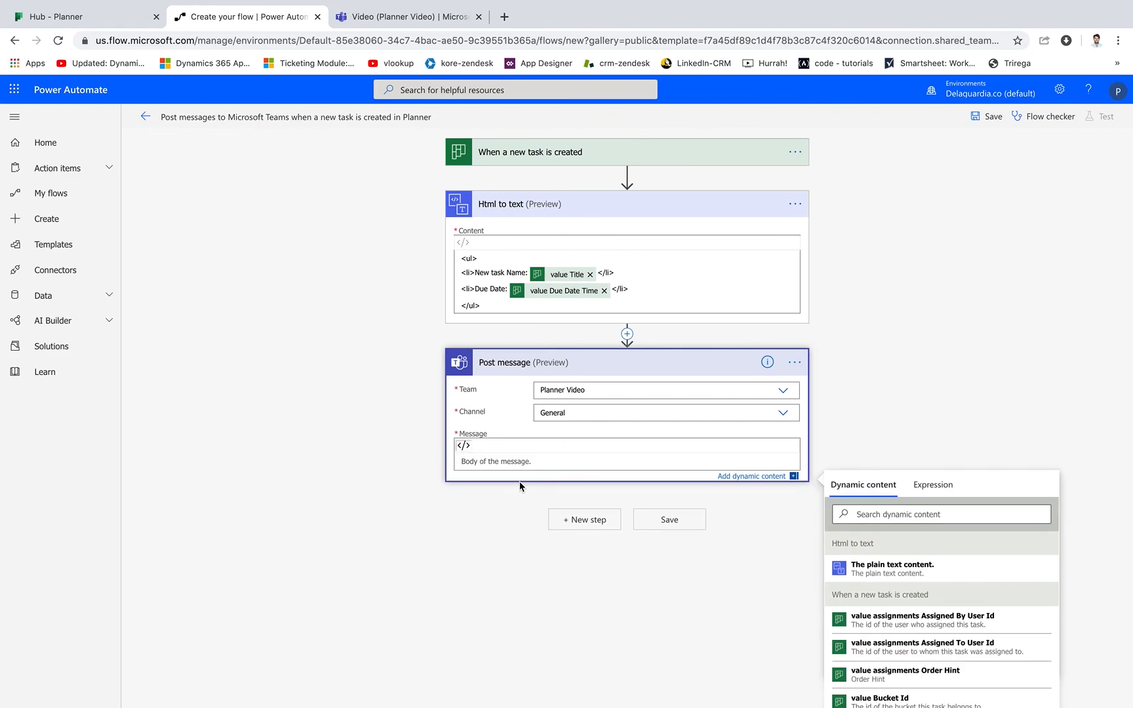
click(855, 366)
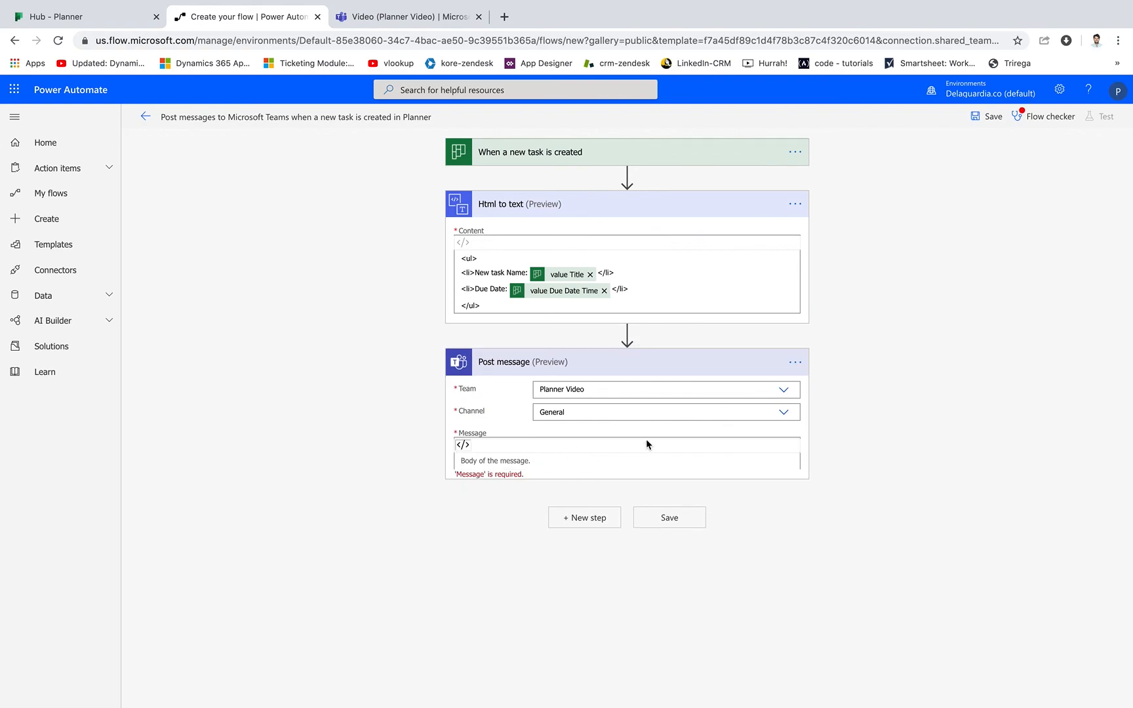
click(464, 451)
click(576, 462)
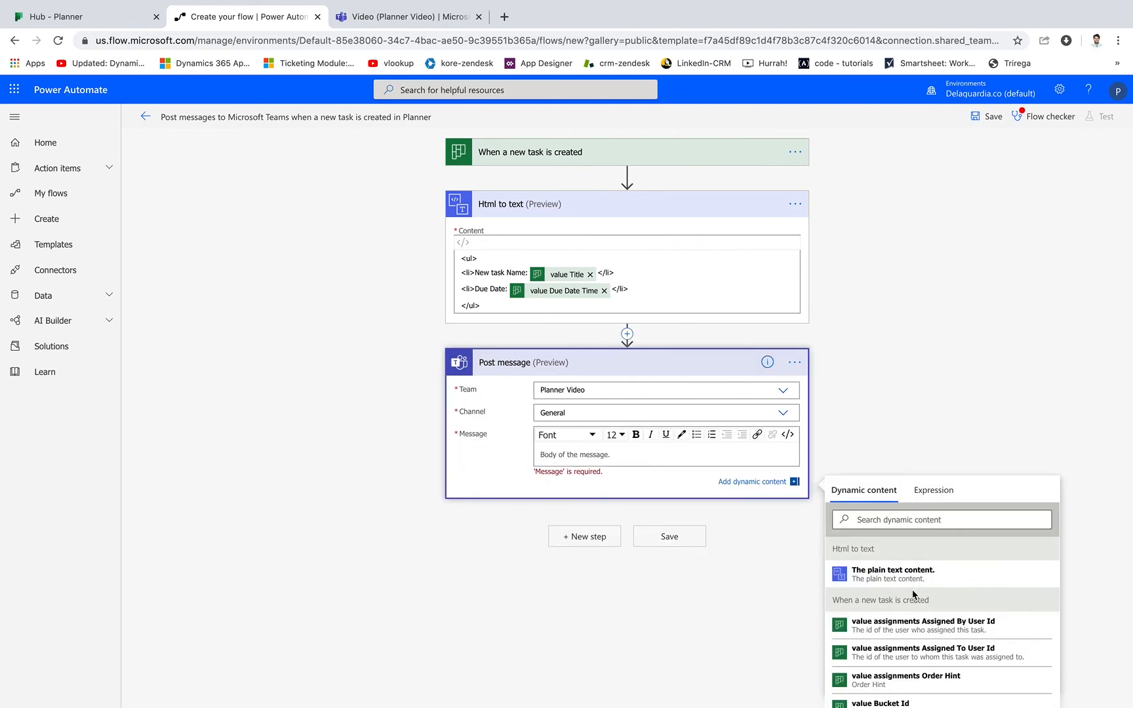
click(789, 435)
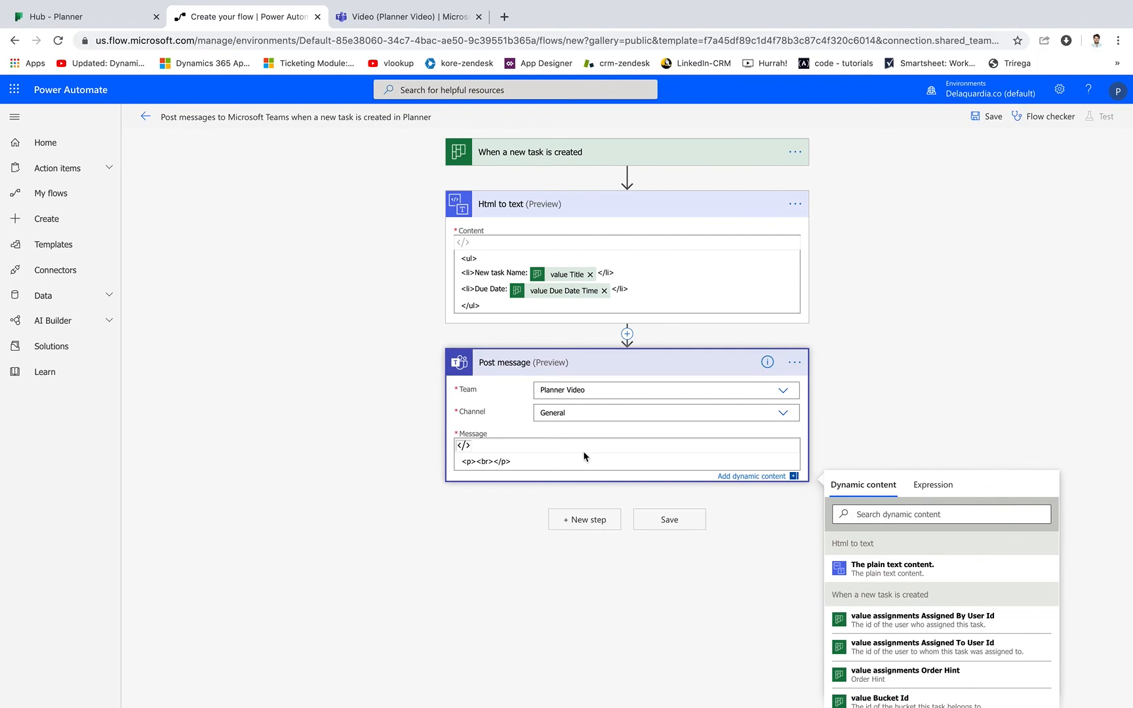
click(464, 446)
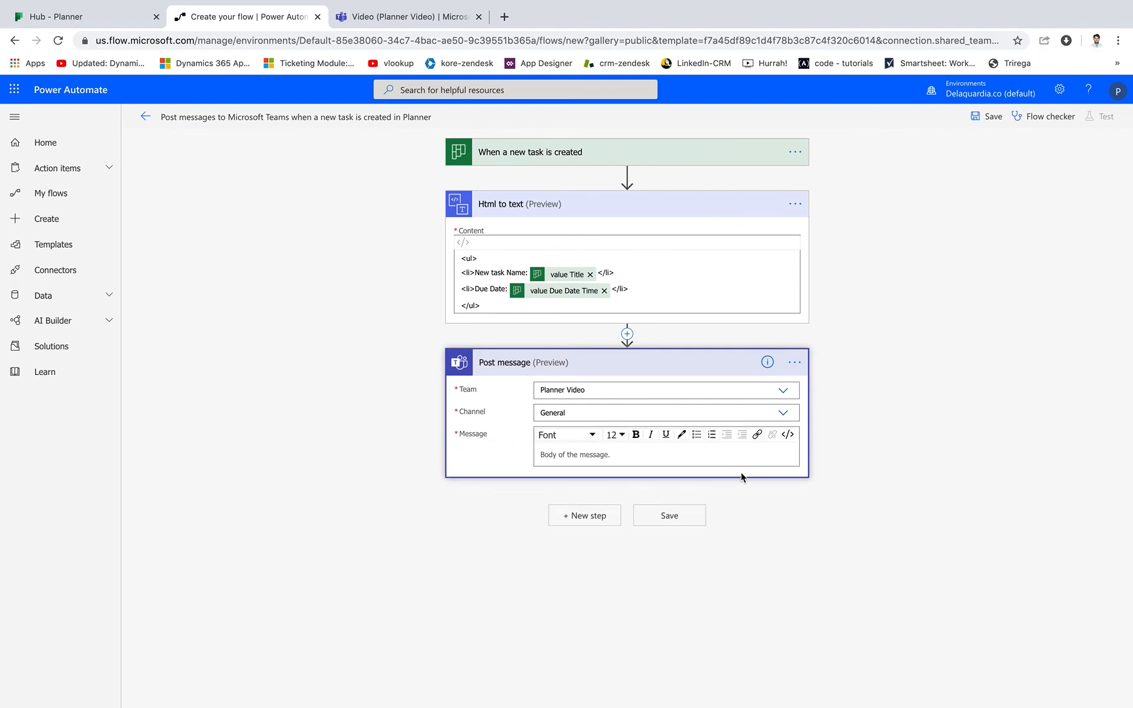
Insert the Html to text output "The plain text content." as the Teams message and save the flow.
click(638, 456)
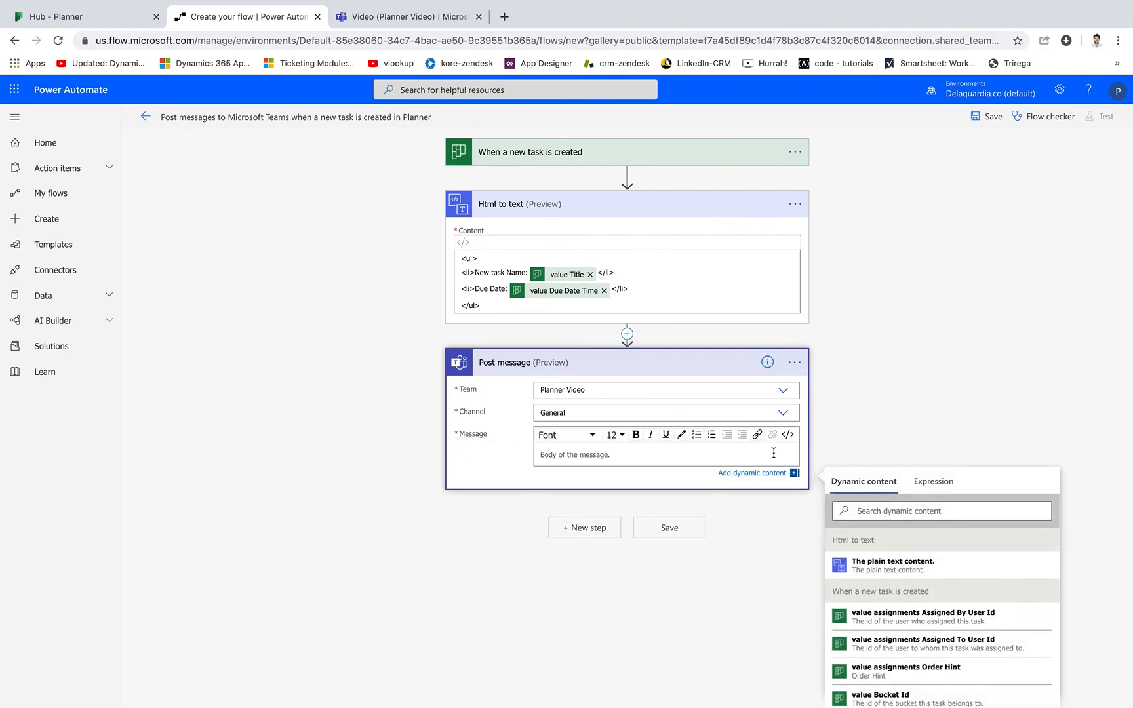
click(887, 566)
click(877, 291)
click(988, 118)
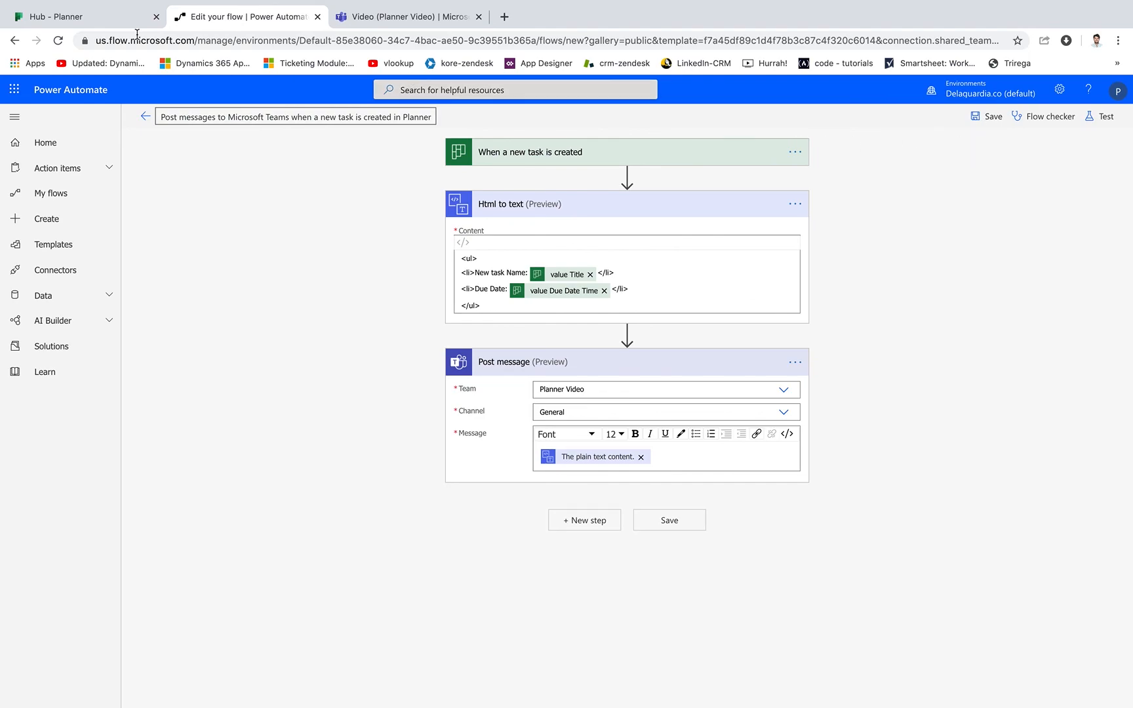
Switch to Planner and add the task "Post the video" to the Planner Video plan's Video bucket, due 04/16 and assigned to the plan member.
click(118, 26)
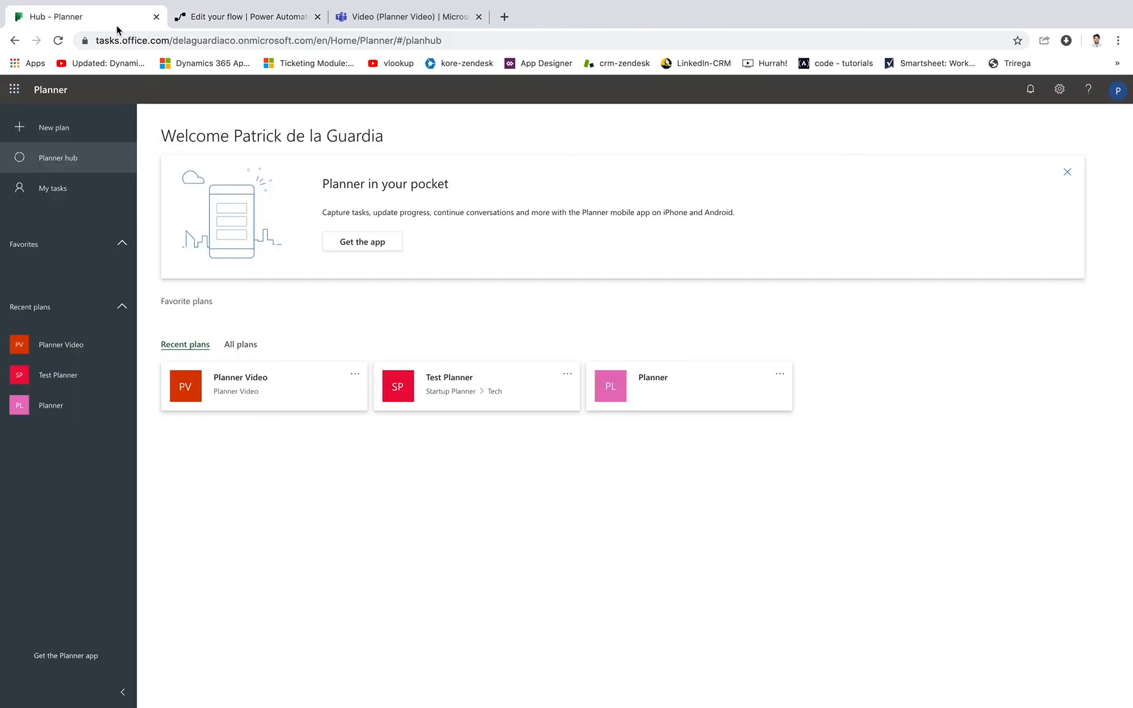
click(279, 393)
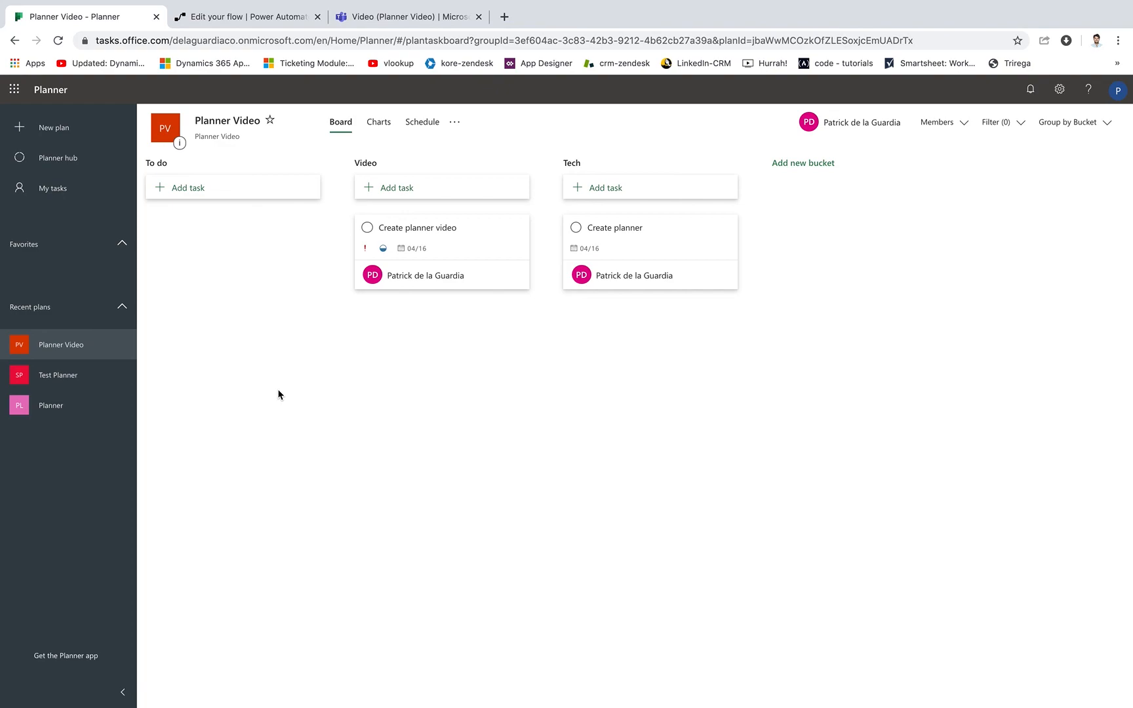
click(419, 189)
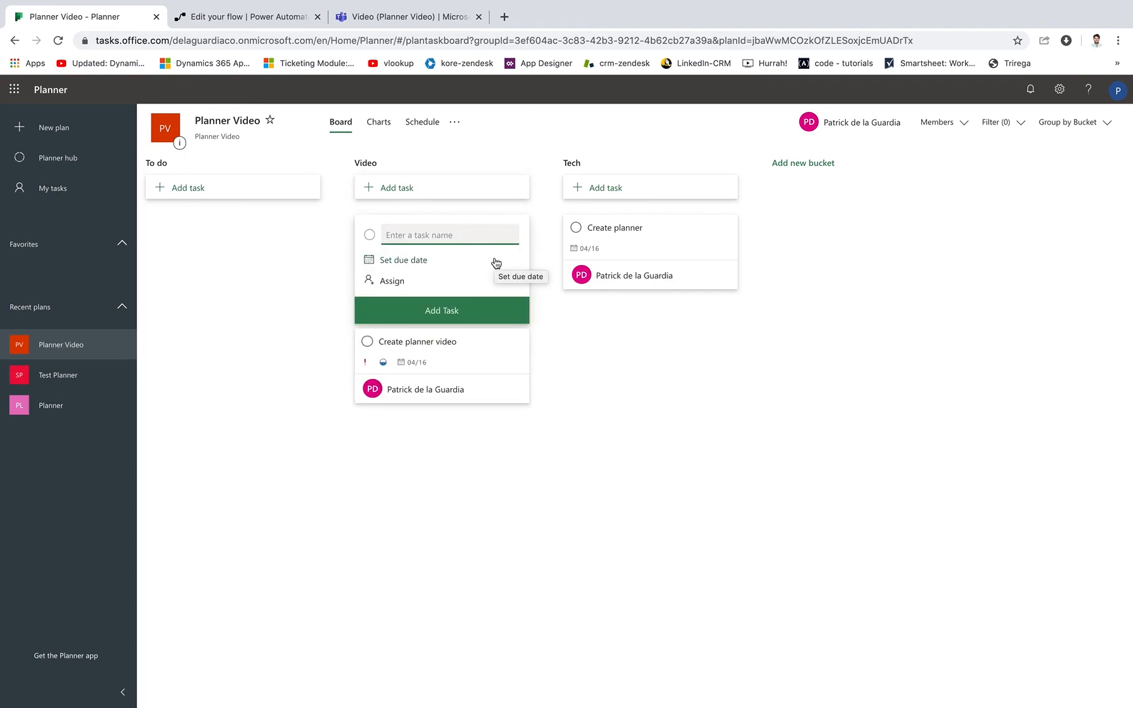
text(Post)
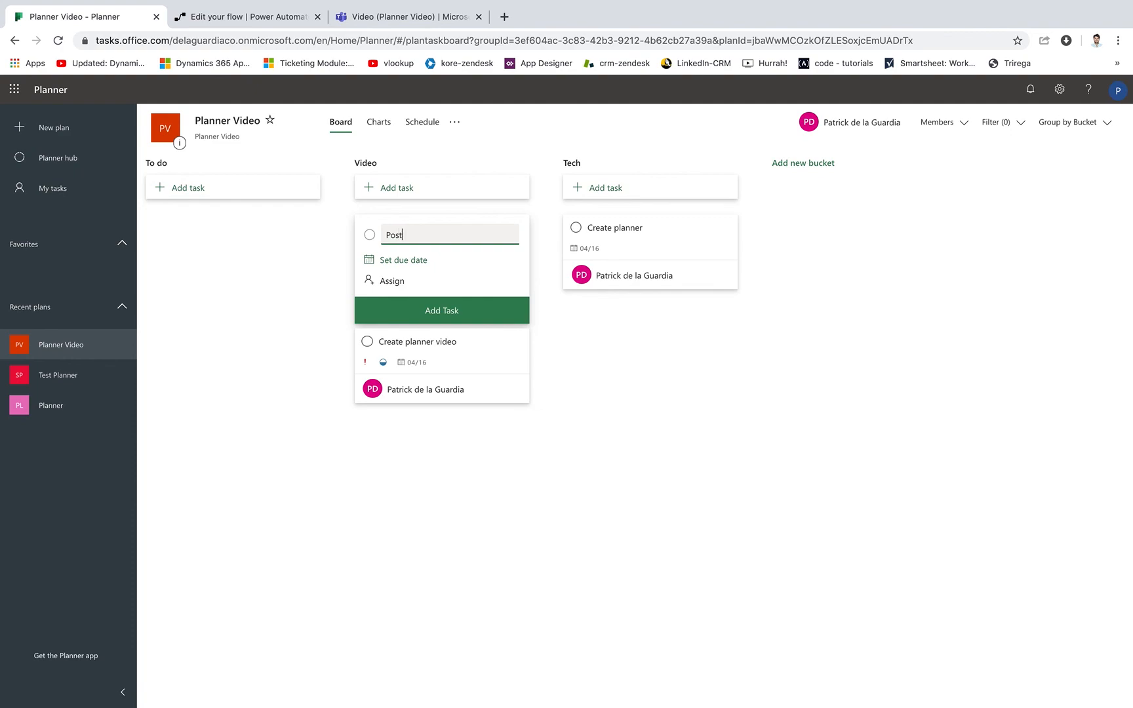
text( the video)
click(426, 262)
click(445, 354)
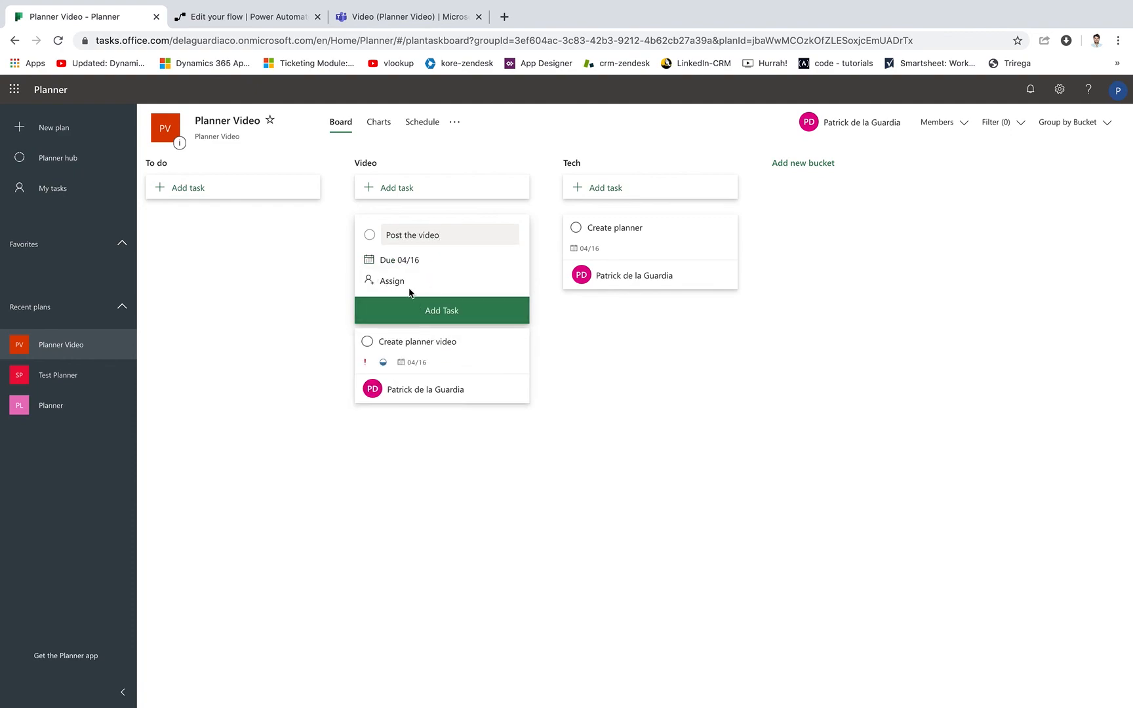
click(406, 280)
click(459, 354)
click(597, 343)
click(468, 318)
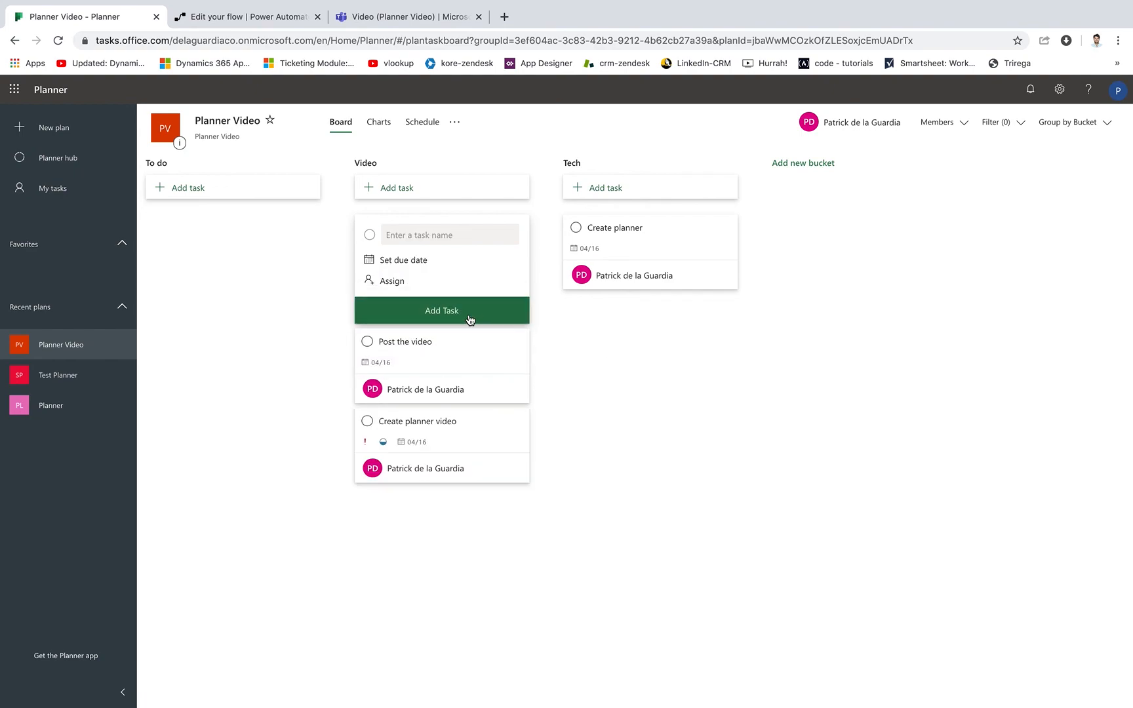
click(645, 360)
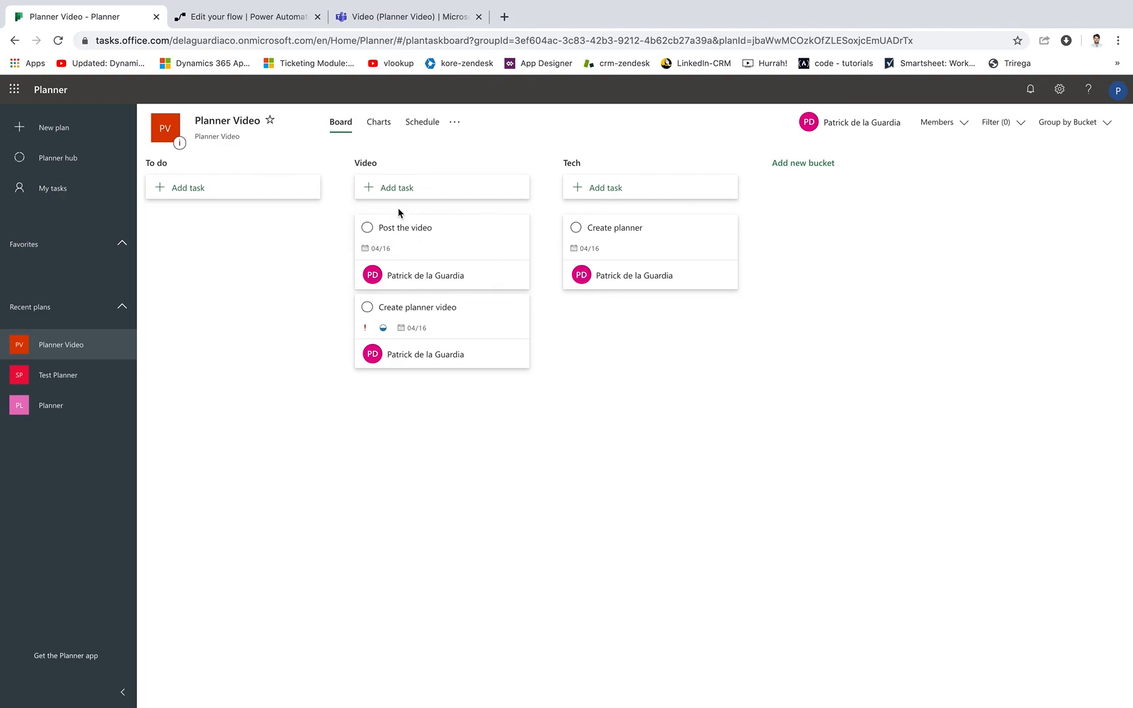
Switch to Microsoft Teams and check the General channel of the Planner Video team for the new task's post.
click(385, 13)
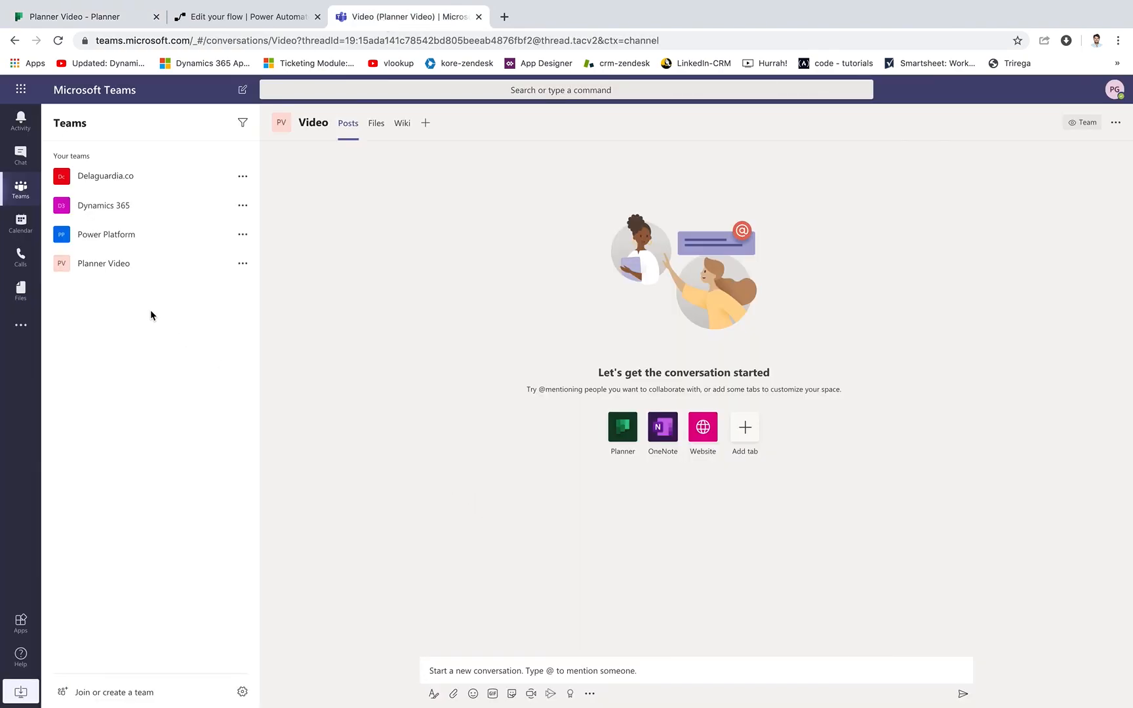
click(119, 265)
click(116, 300)
click(114, 286)
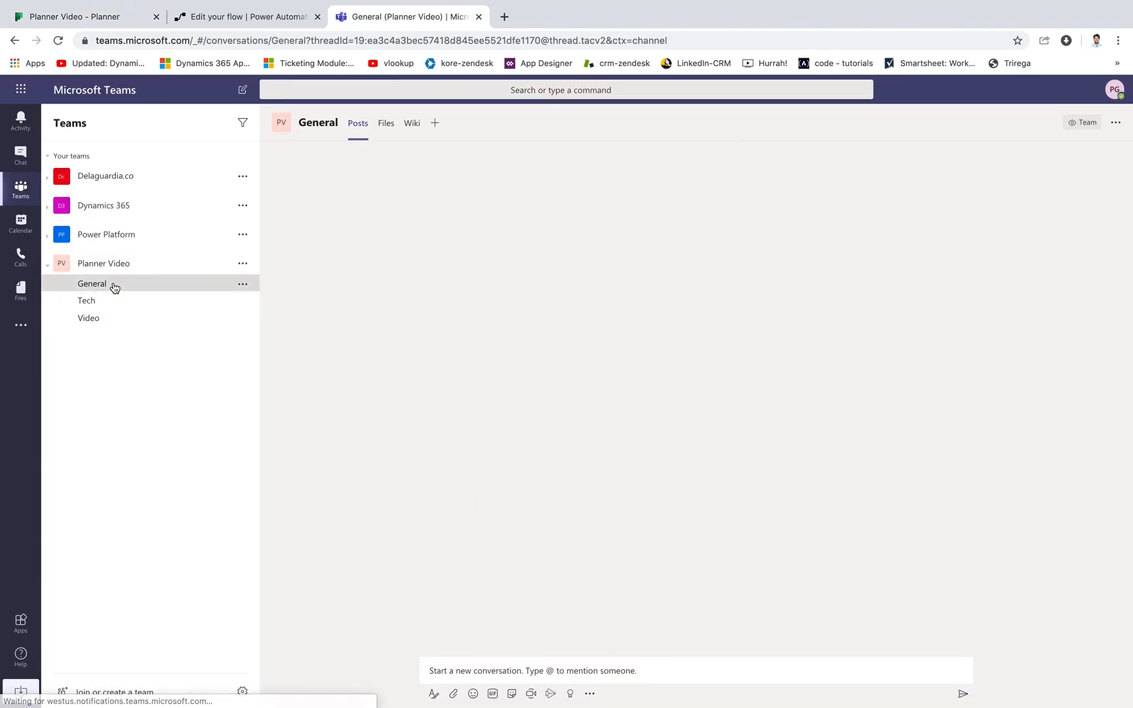
Switch to Power Automate, leave the flow editor for the flow's details page, and refresh its run history.
click(269, 18)
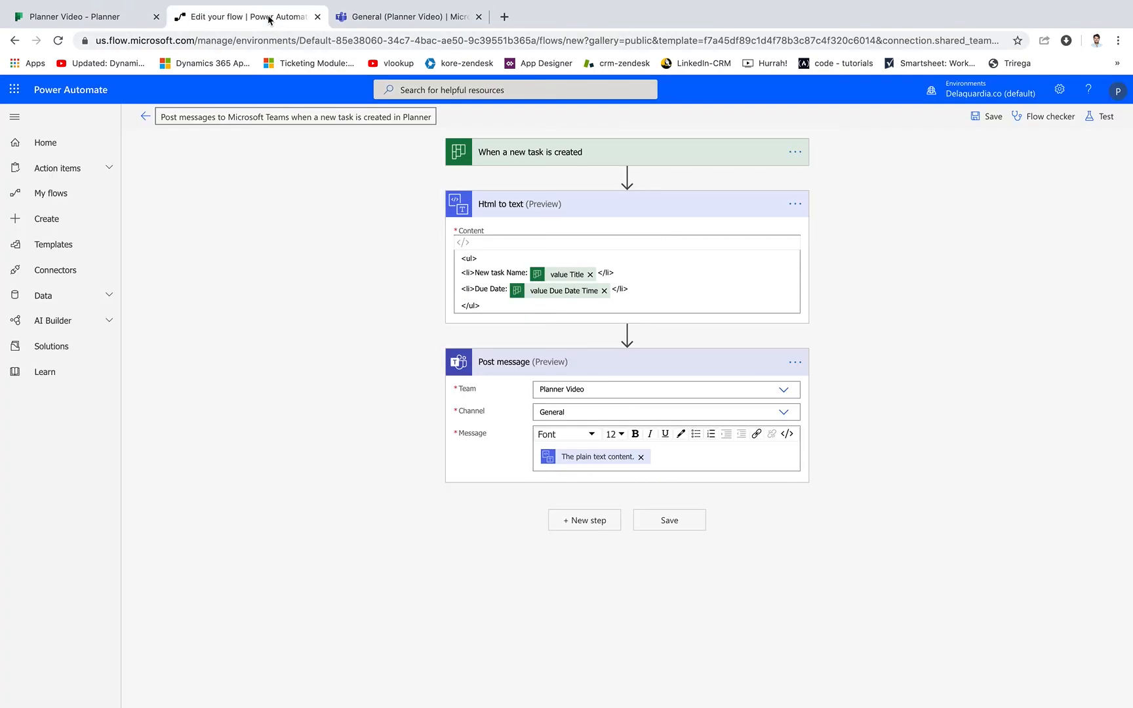
click(141, 116)
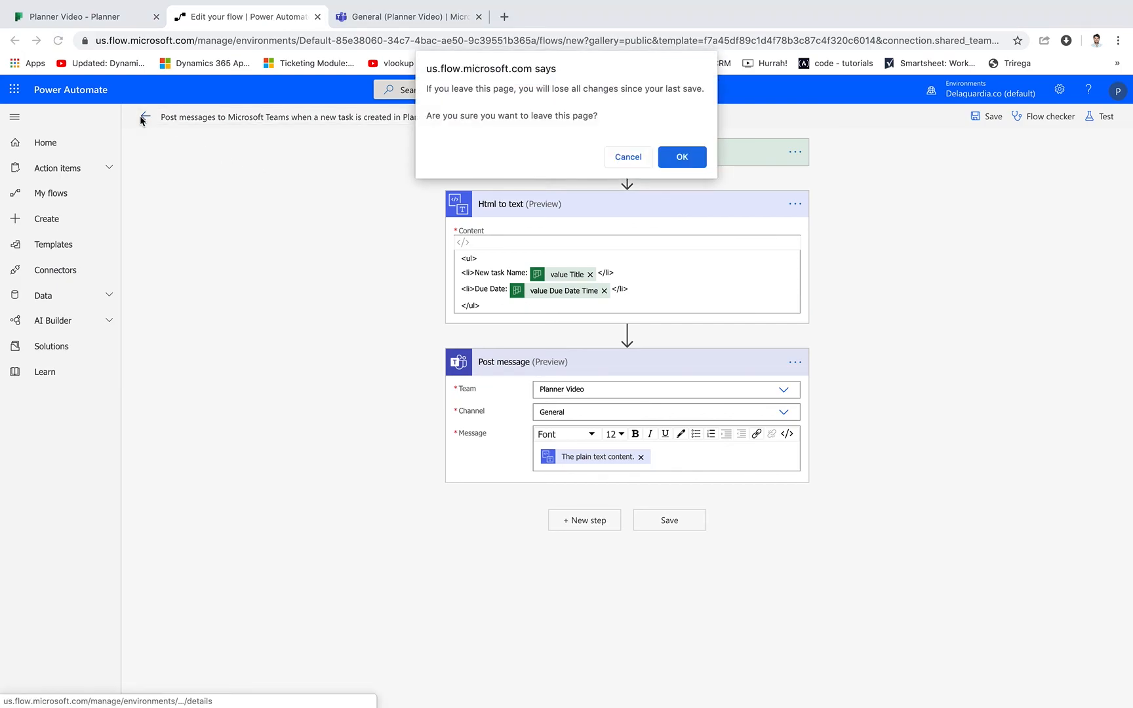
click(686, 159)
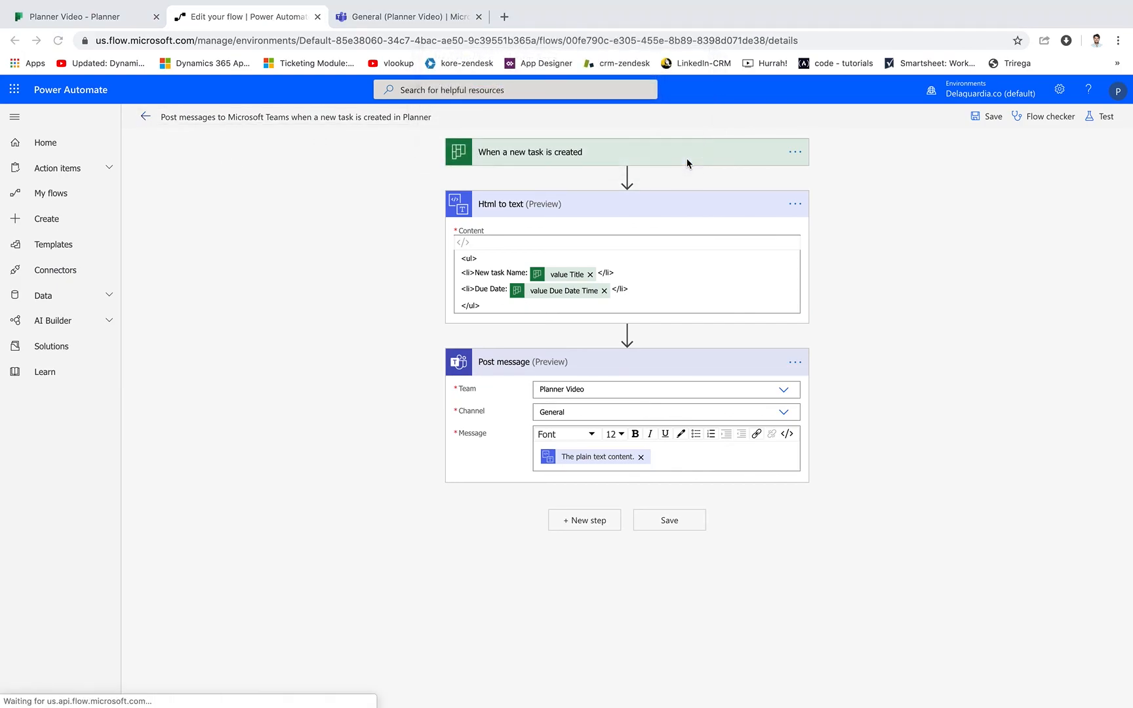
click(739, 425)
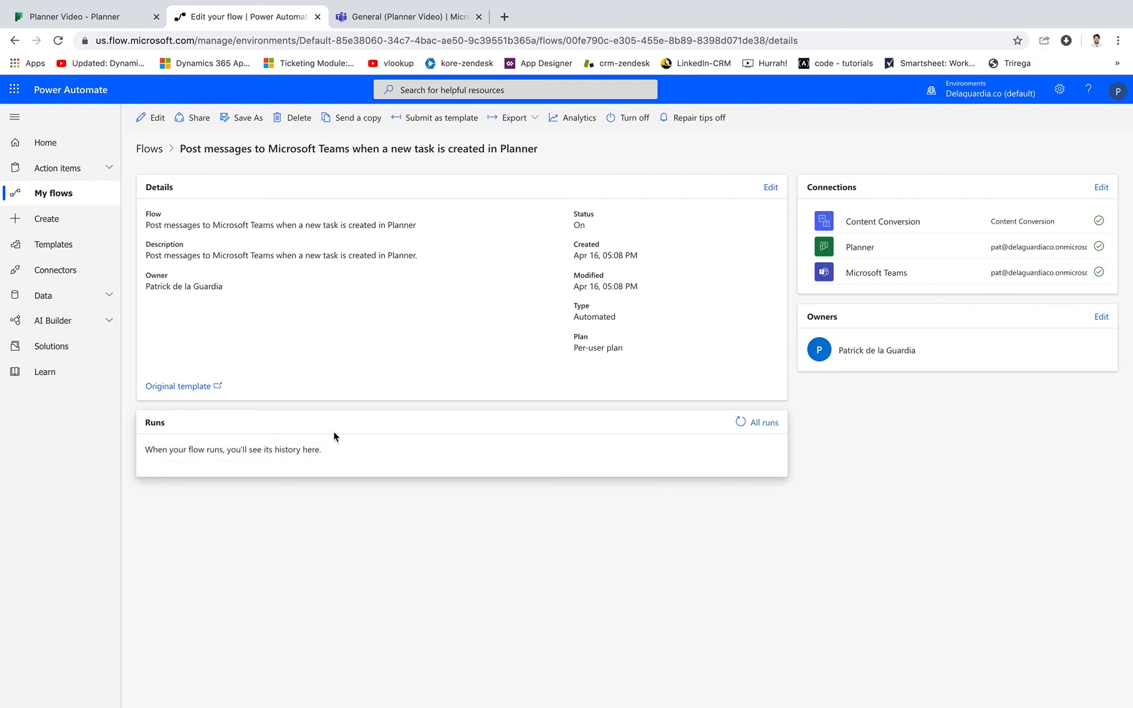
click(59, 42)
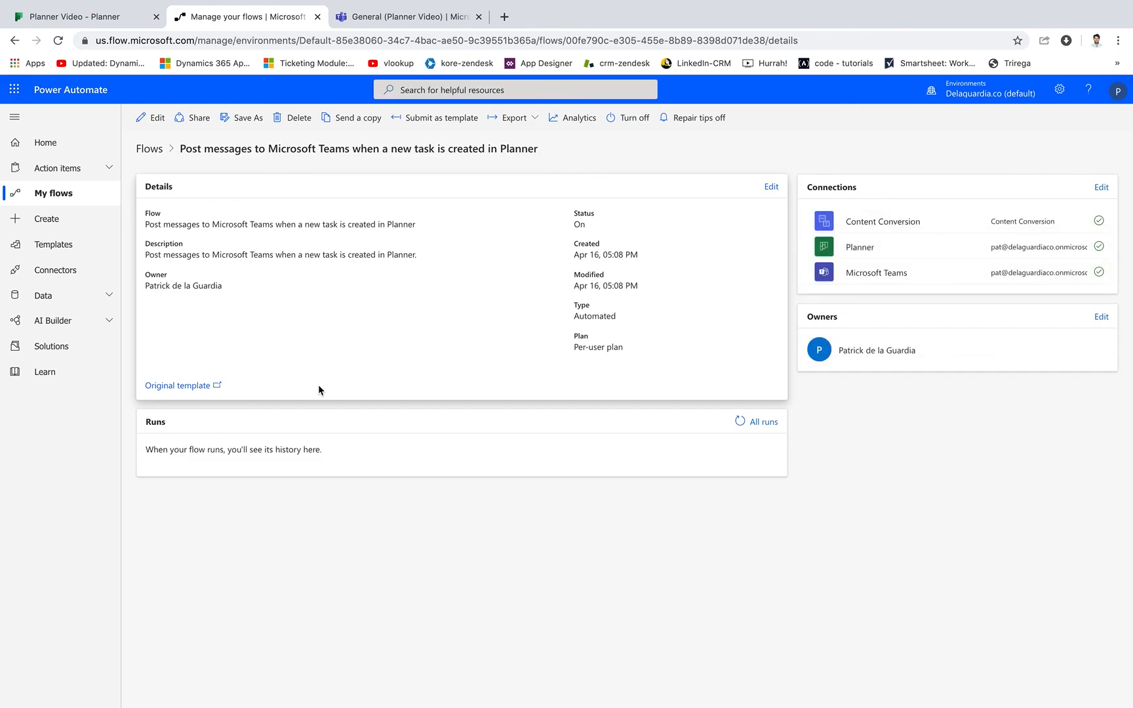
Compare the Planner Video board with the General channel post in Teams and refresh the flow's run history in Power Automate.
click(76, 18)
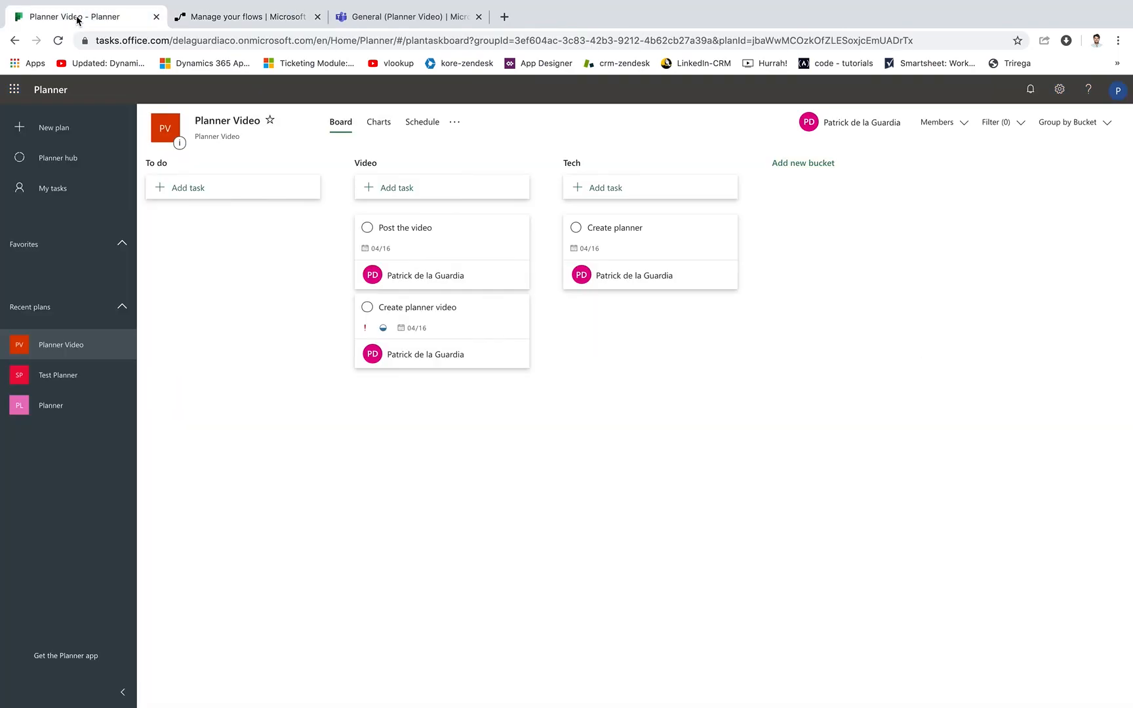
click(364, 19)
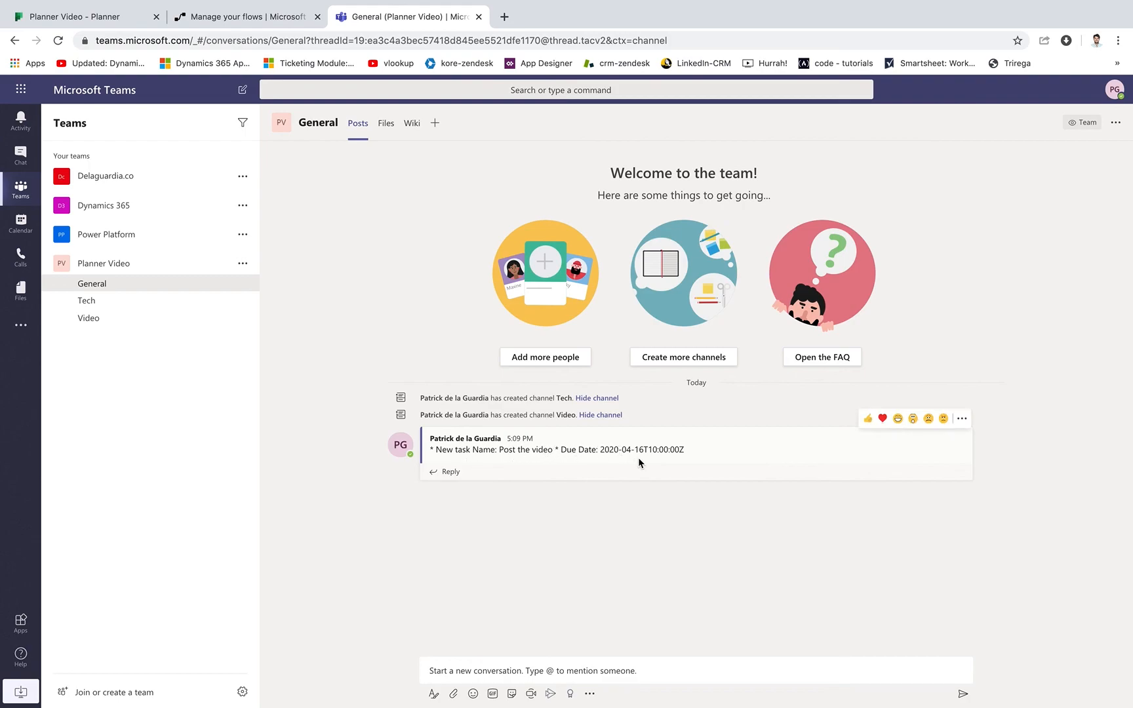
click(261, 21)
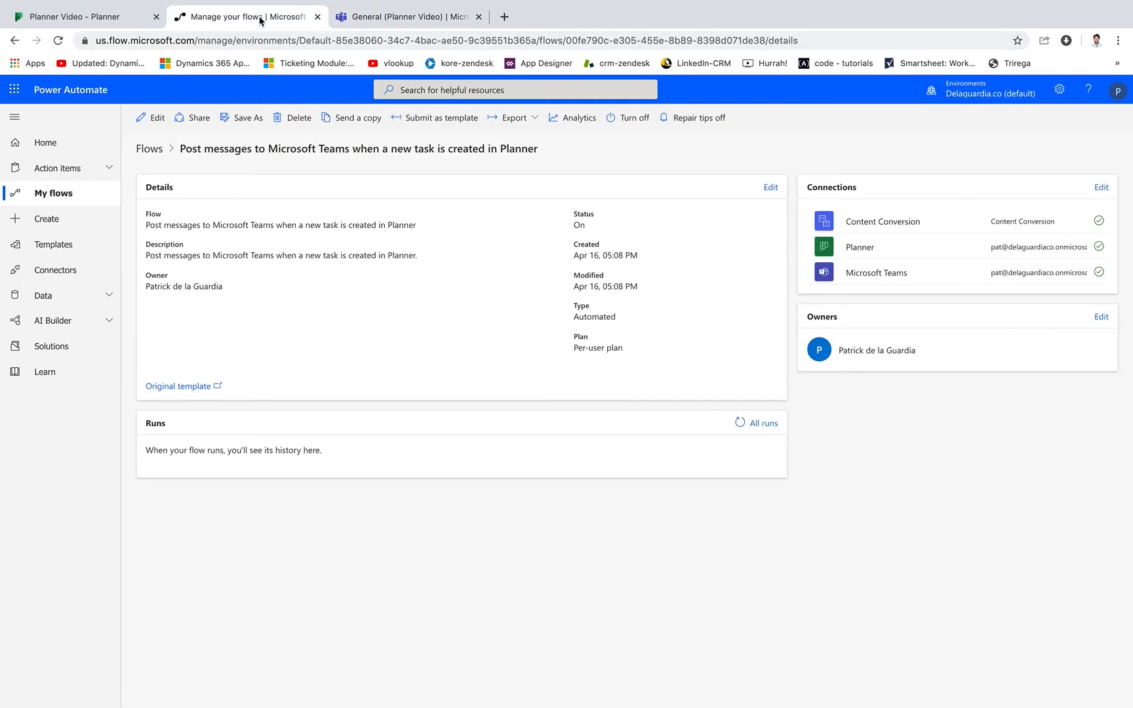
click(739, 424)
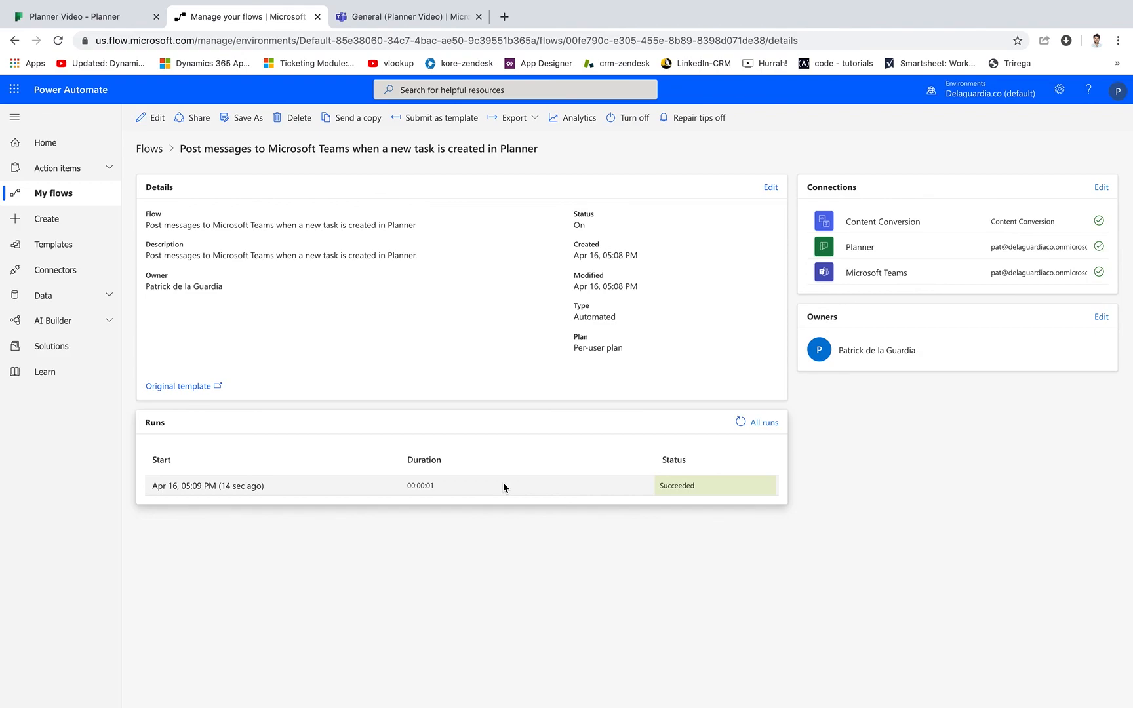
Switch to Microsoft Teams and add a Planner tab to the General channel with a new plan named "Test Planner".
click(404, 19)
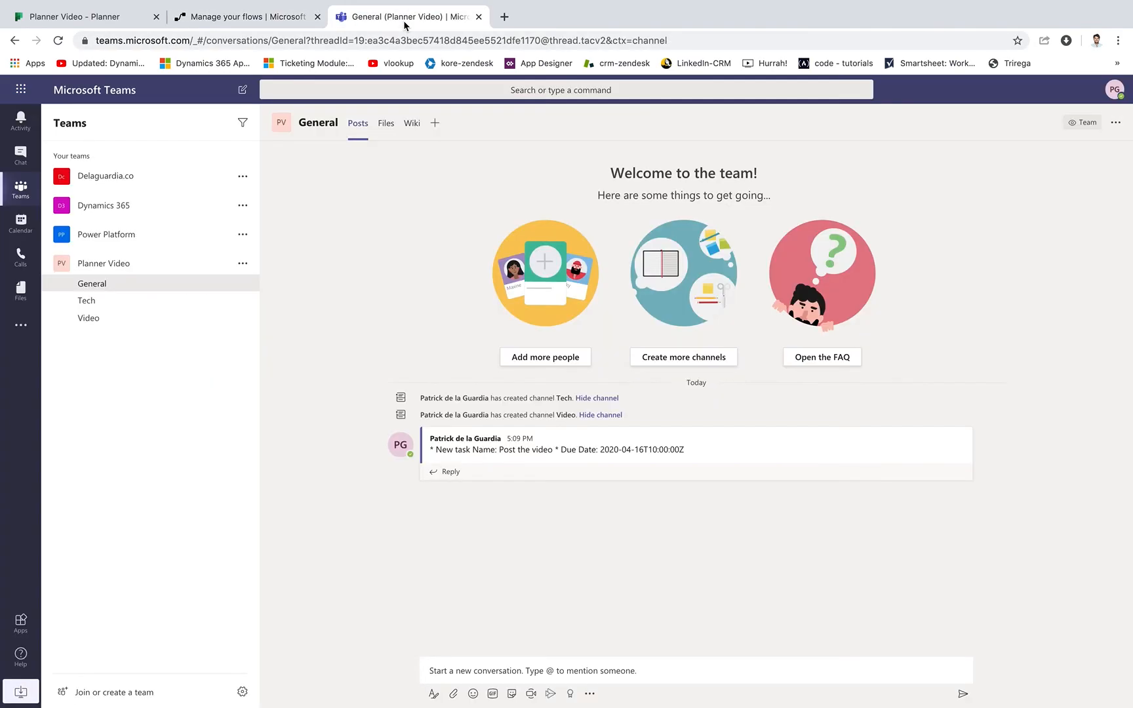
click(437, 123)
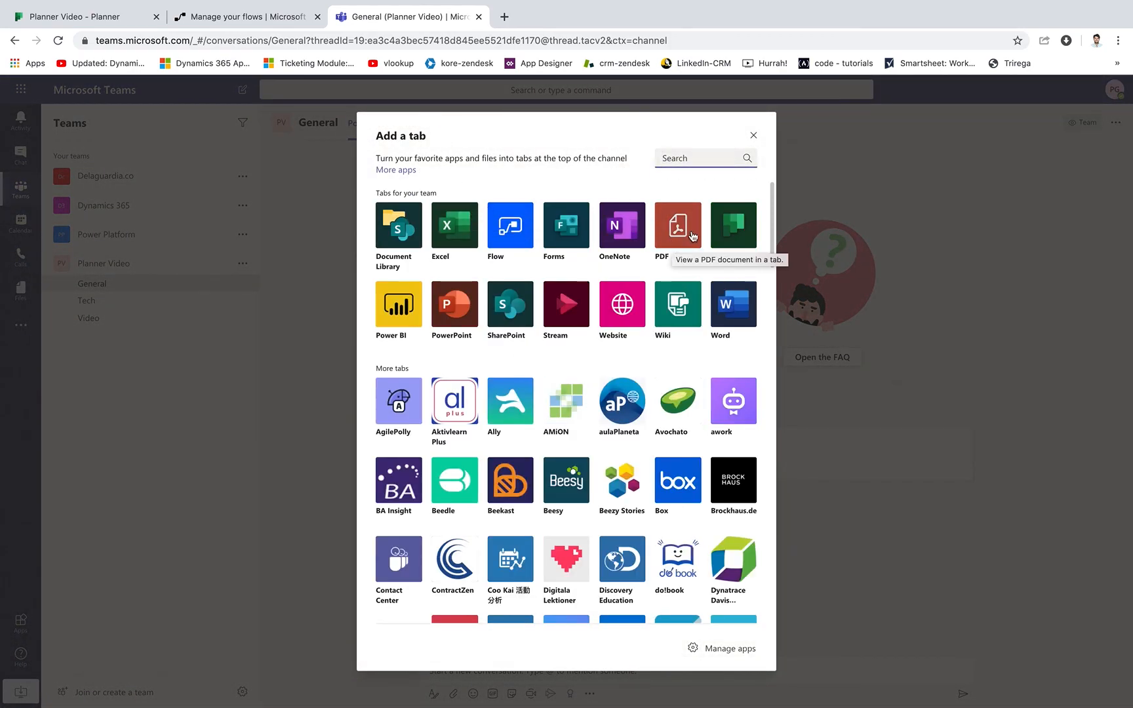
click(739, 235)
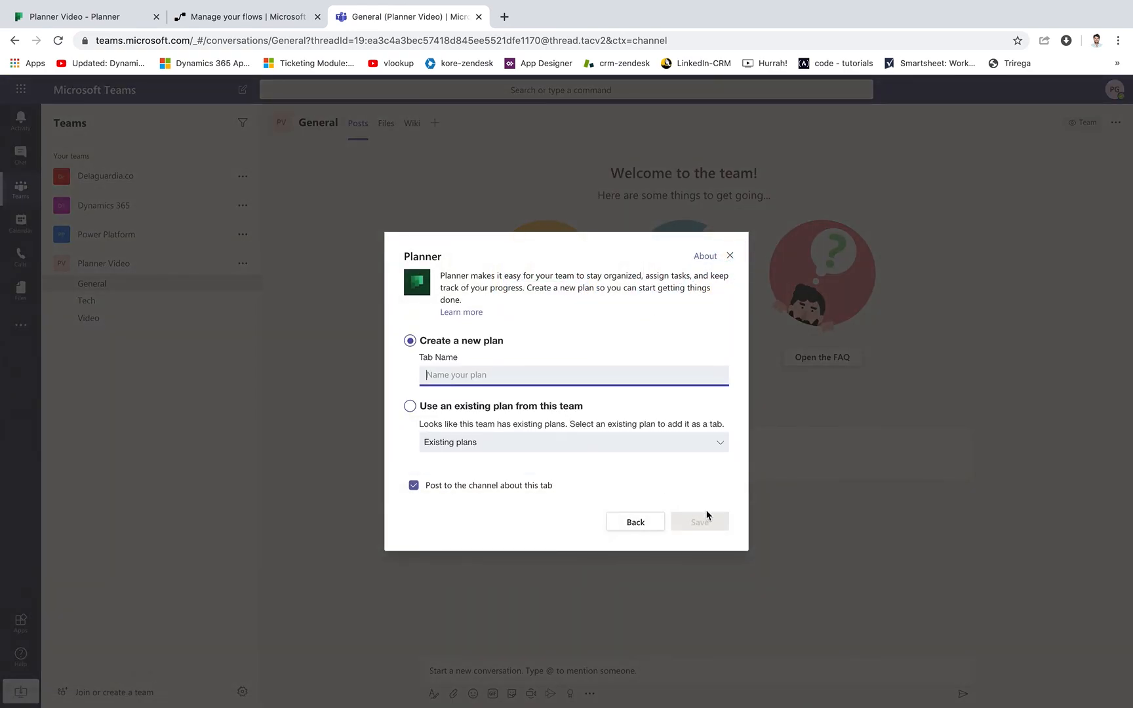
click(597, 377)
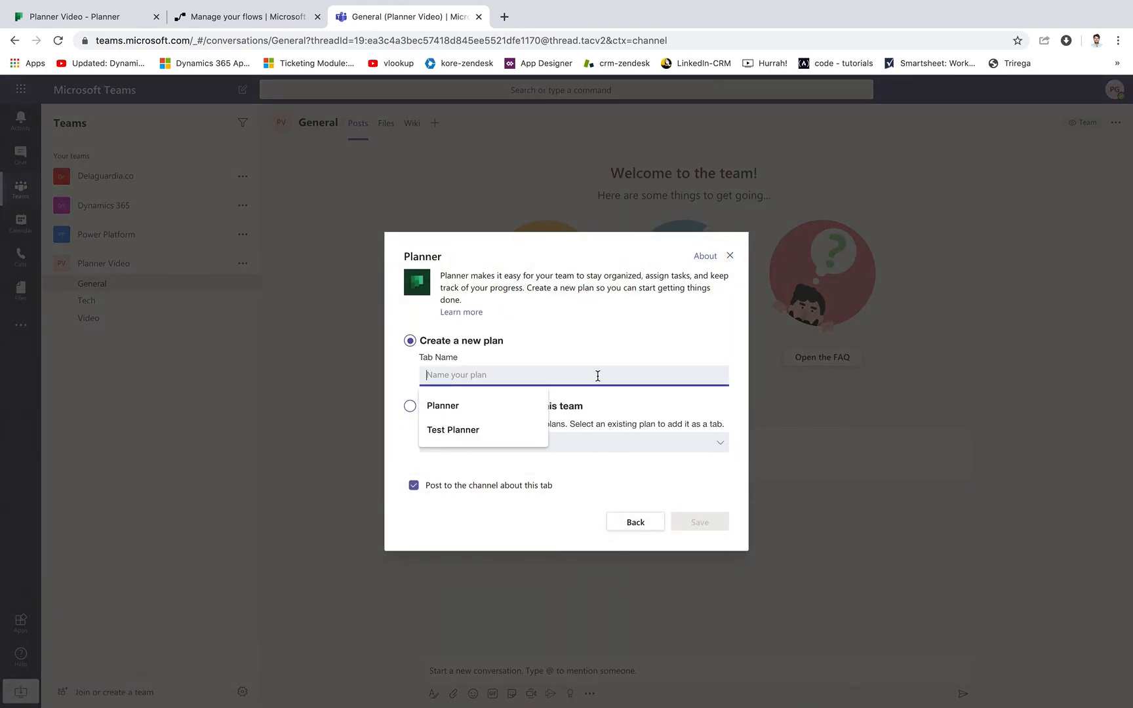
click(488, 430)
click(710, 525)
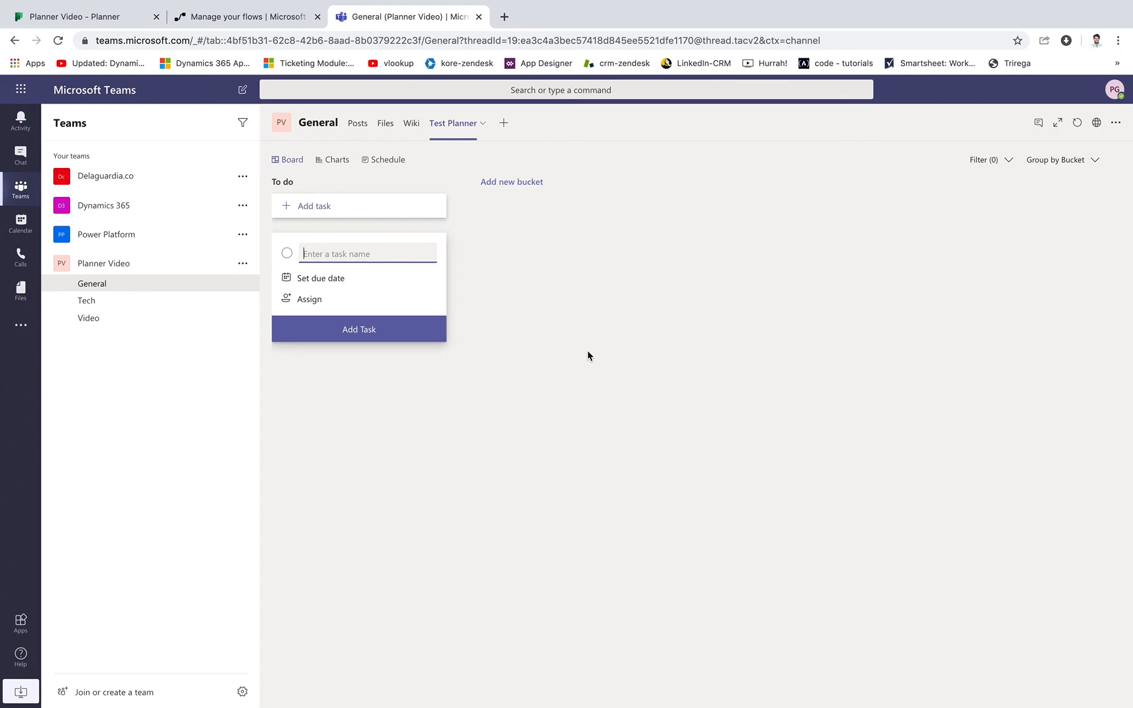
Switch to Power Automate, open the flow's latest run and examine the Post message action's inputs and outputs.
click(261, 20)
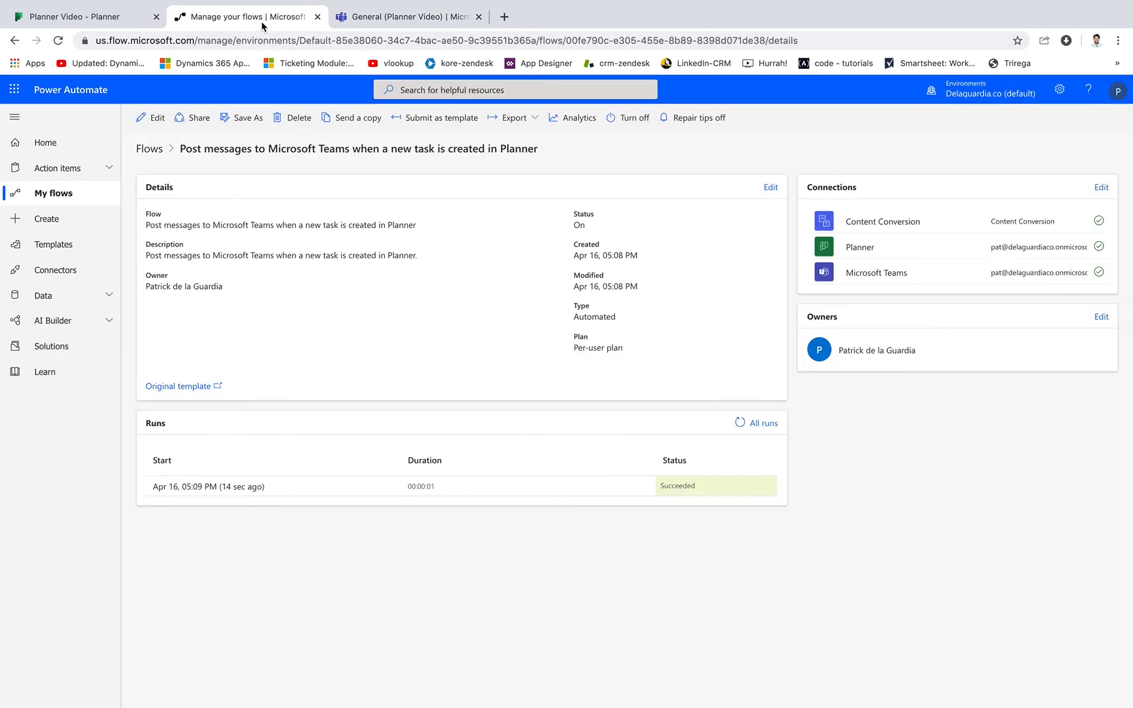
click(227, 487)
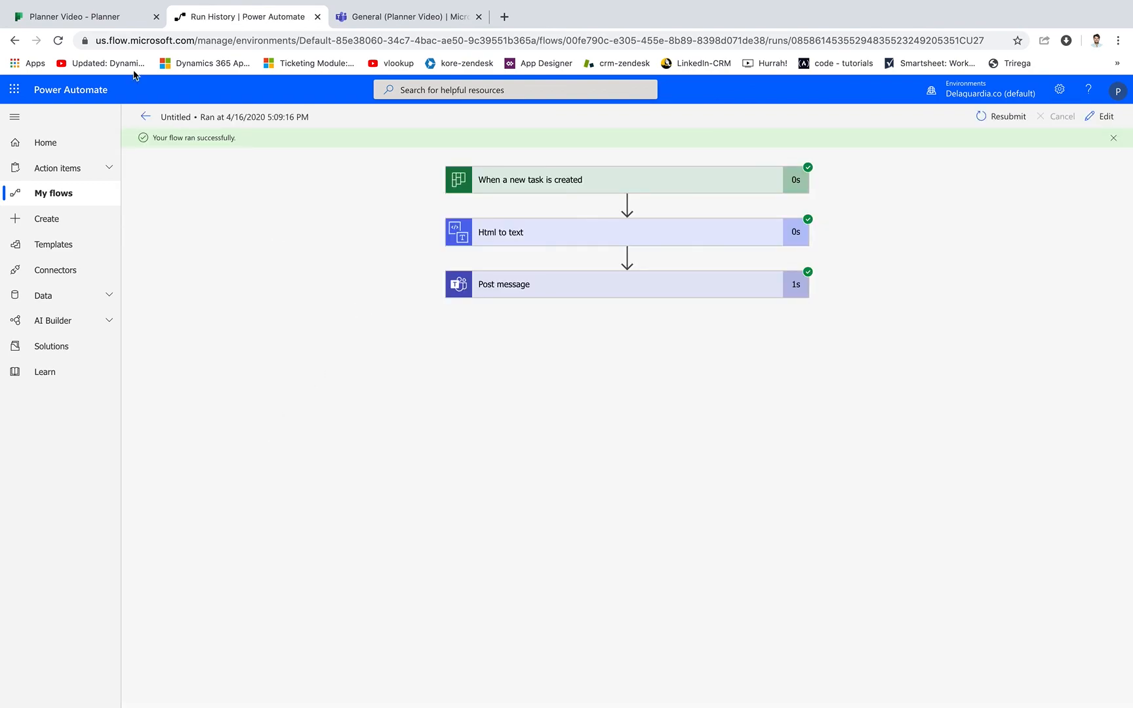
click(96, 16)
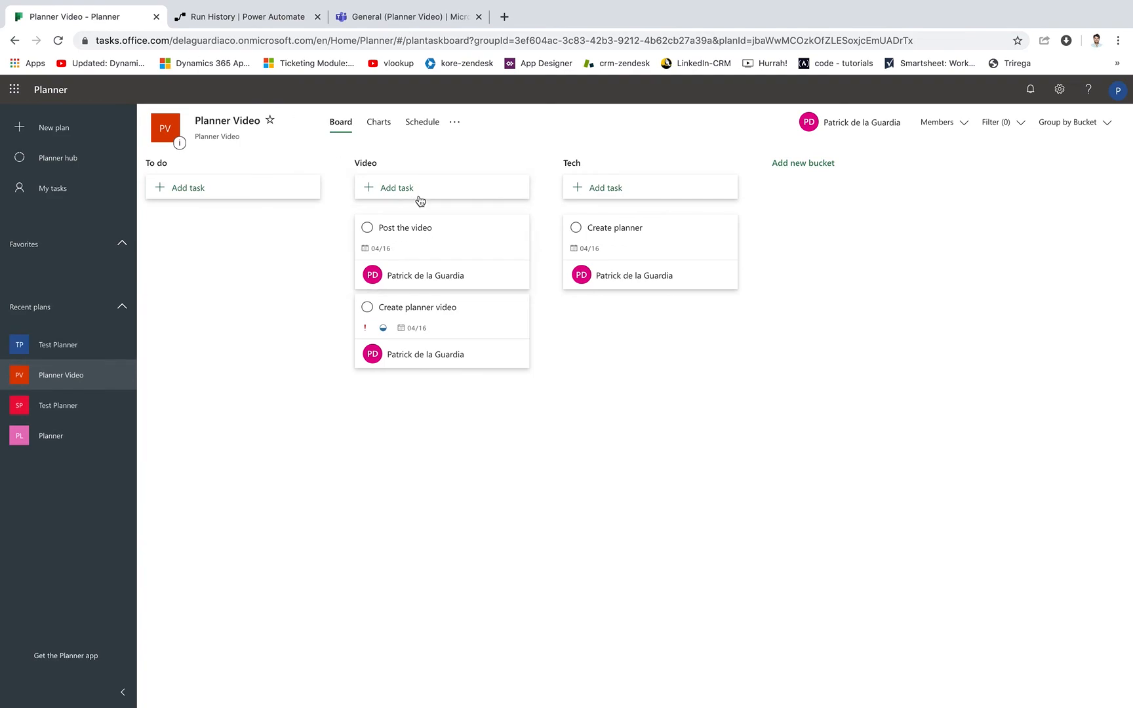
click(273, 18)
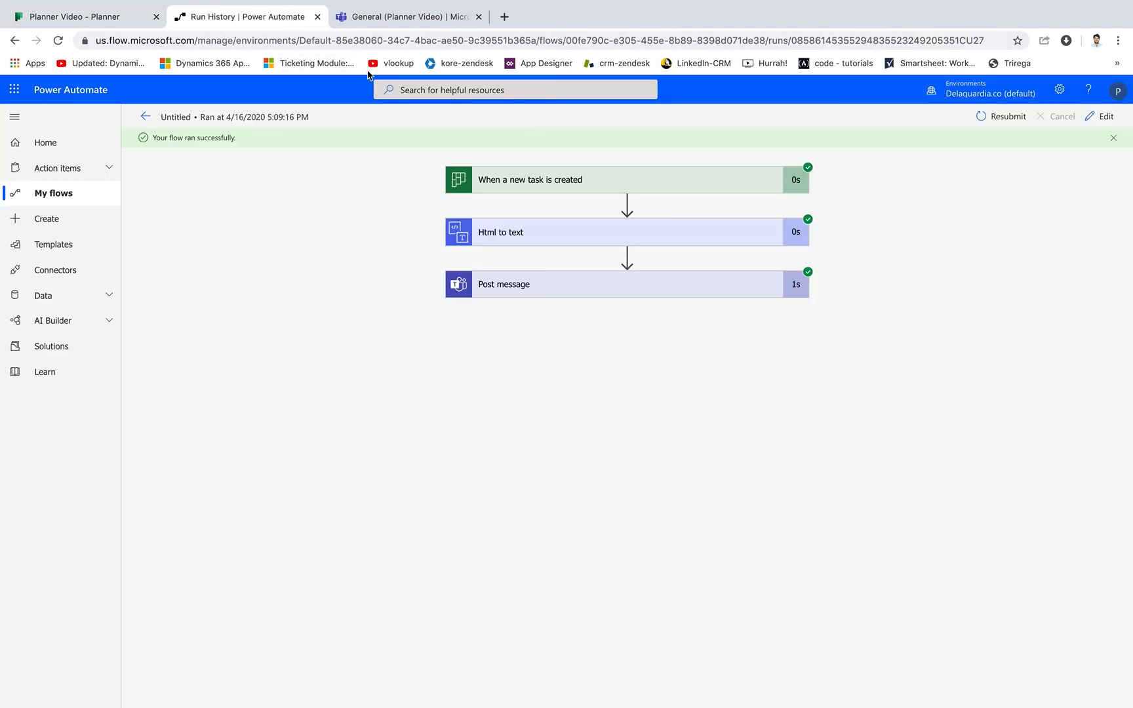
click(578, 289)
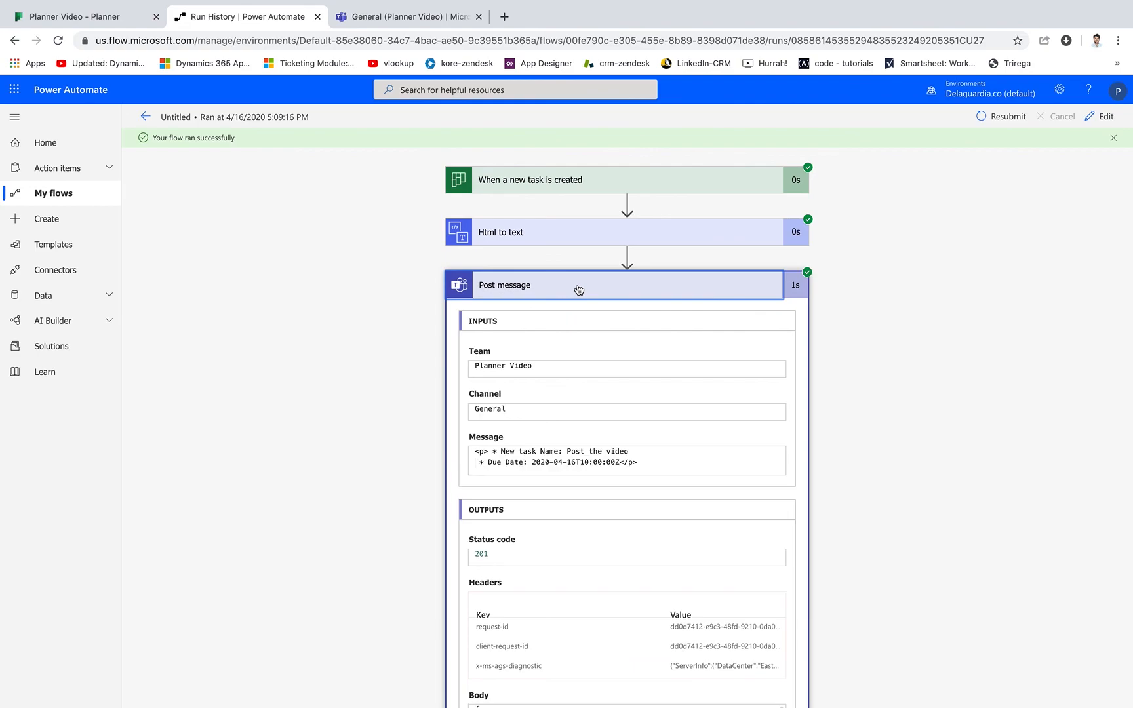
scroll(605, 490, down, 3)
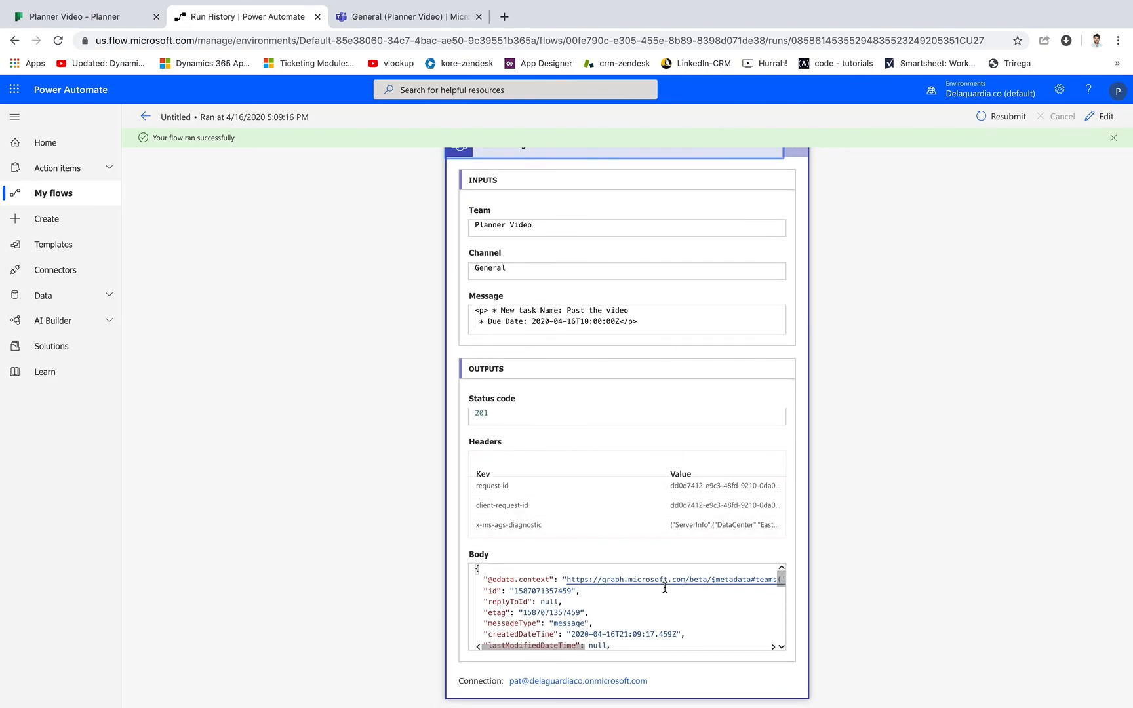
scroll(618, 609, down, 2)
scroll(559, 594, up, 1)
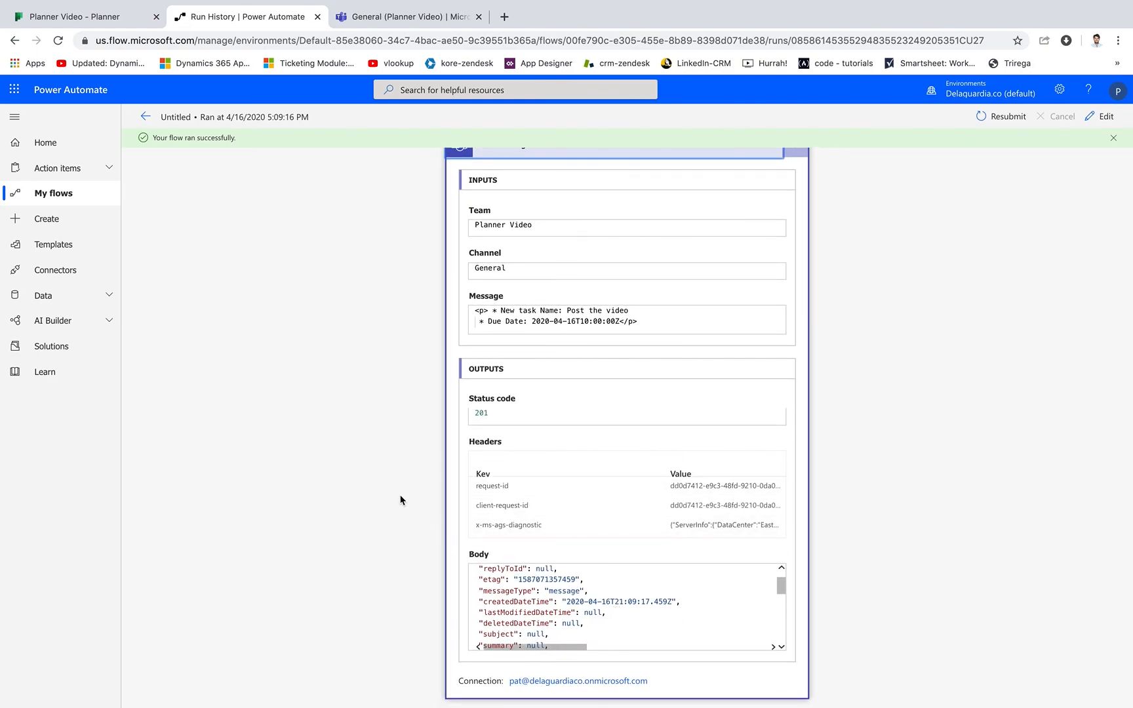
scroll(402, 502, up, 3)
Expand the run's "When a new task is created" trigger and copy the bucketId value from its output body.
click(596, 187)
scroll(599, 503, down, 1)
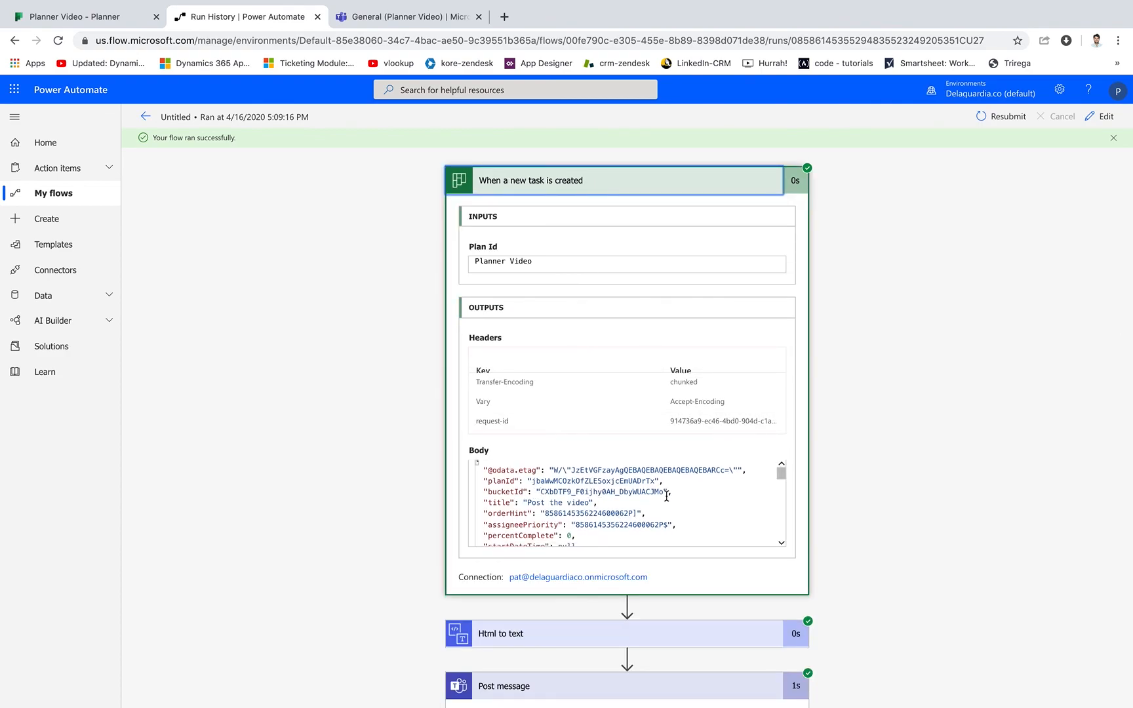
drag(664, 492, 541, 493)
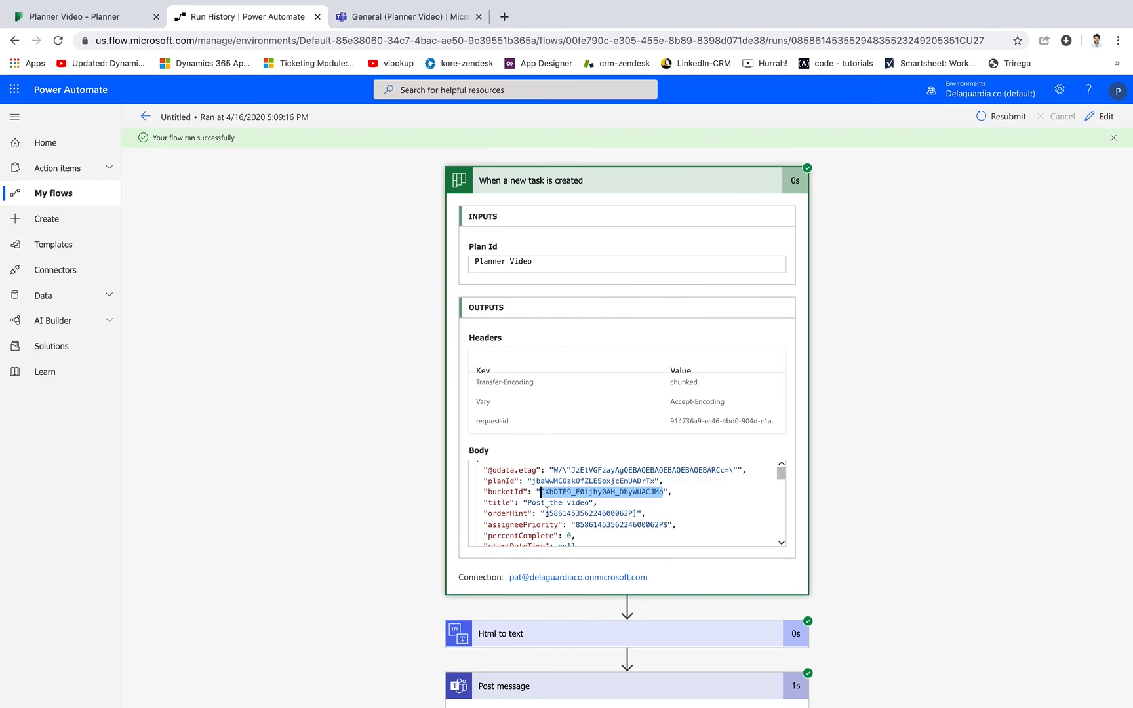
scroll(547, 512, down, 5)
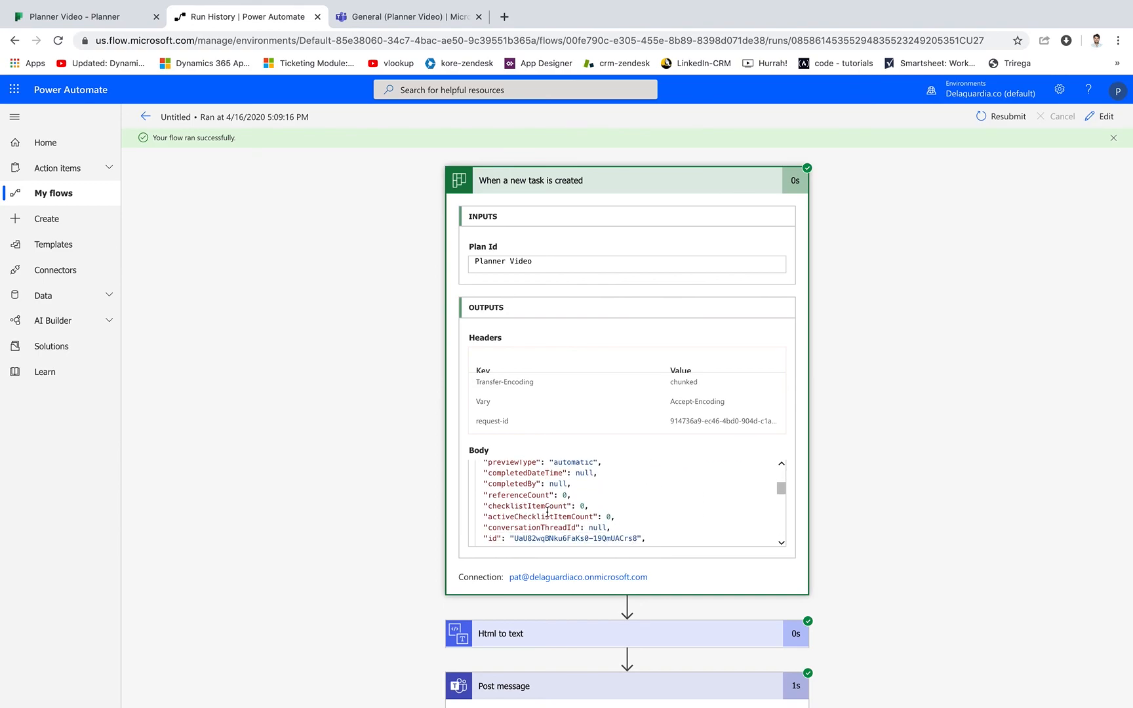
Open the flow for editing and replace its Post message action with a Condition after Html to text.
click(1102, 116)
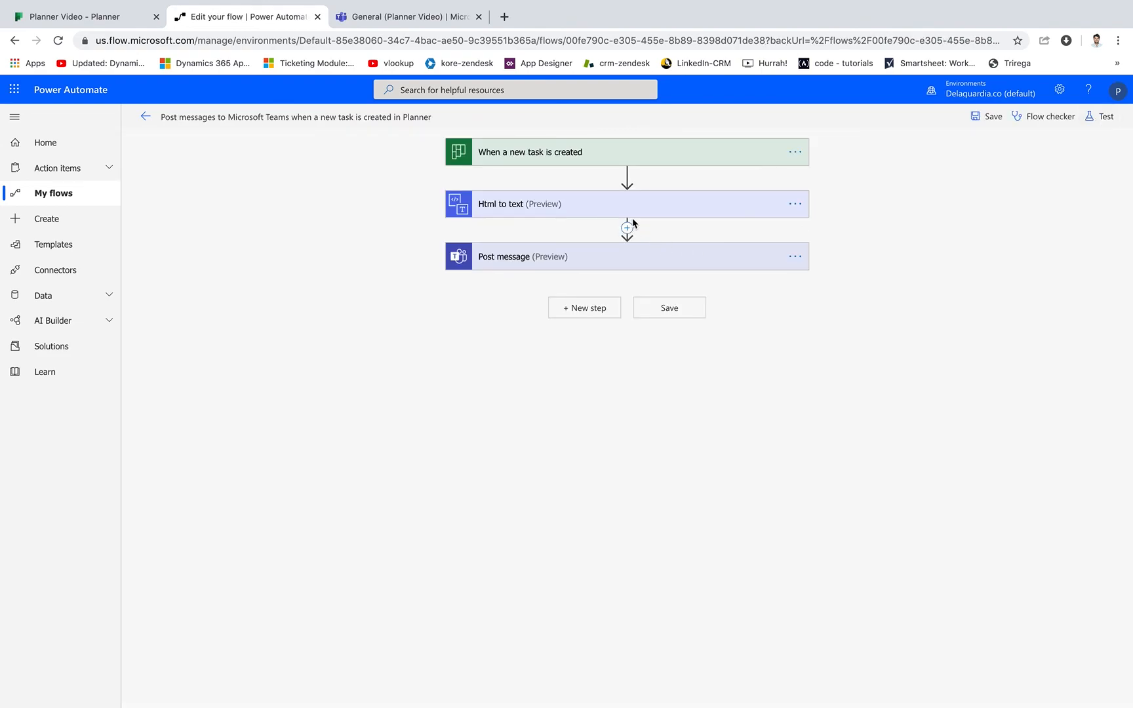
click(633, 261)
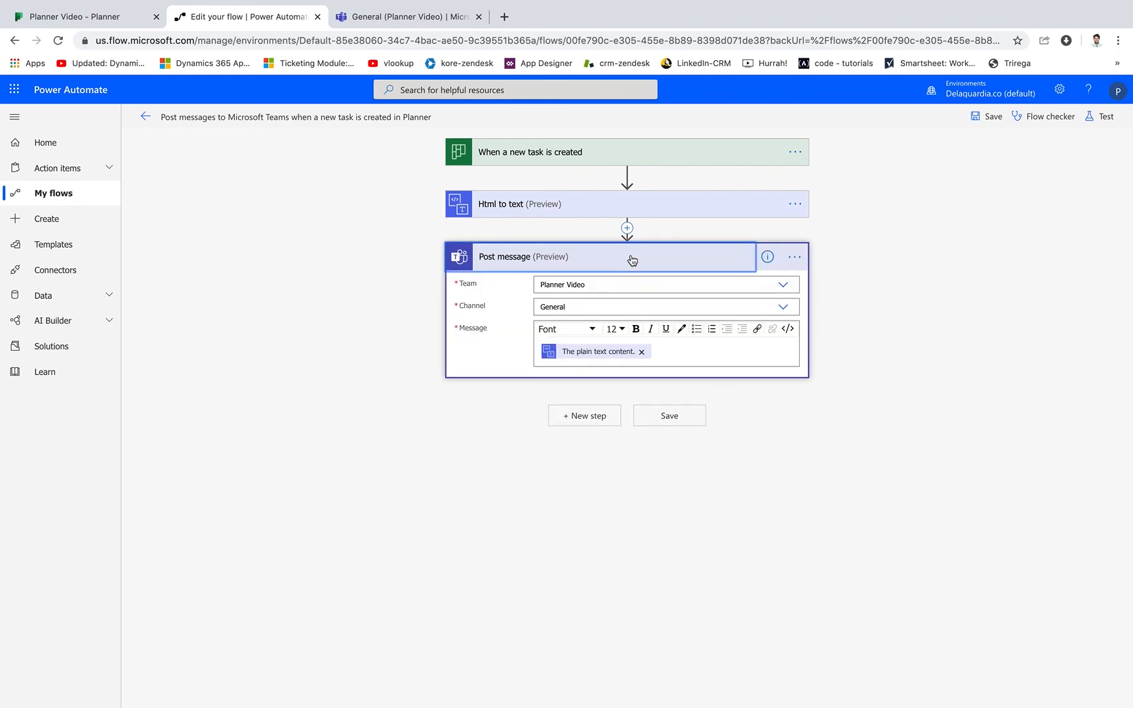
click(796, 260)
click(841, 391)
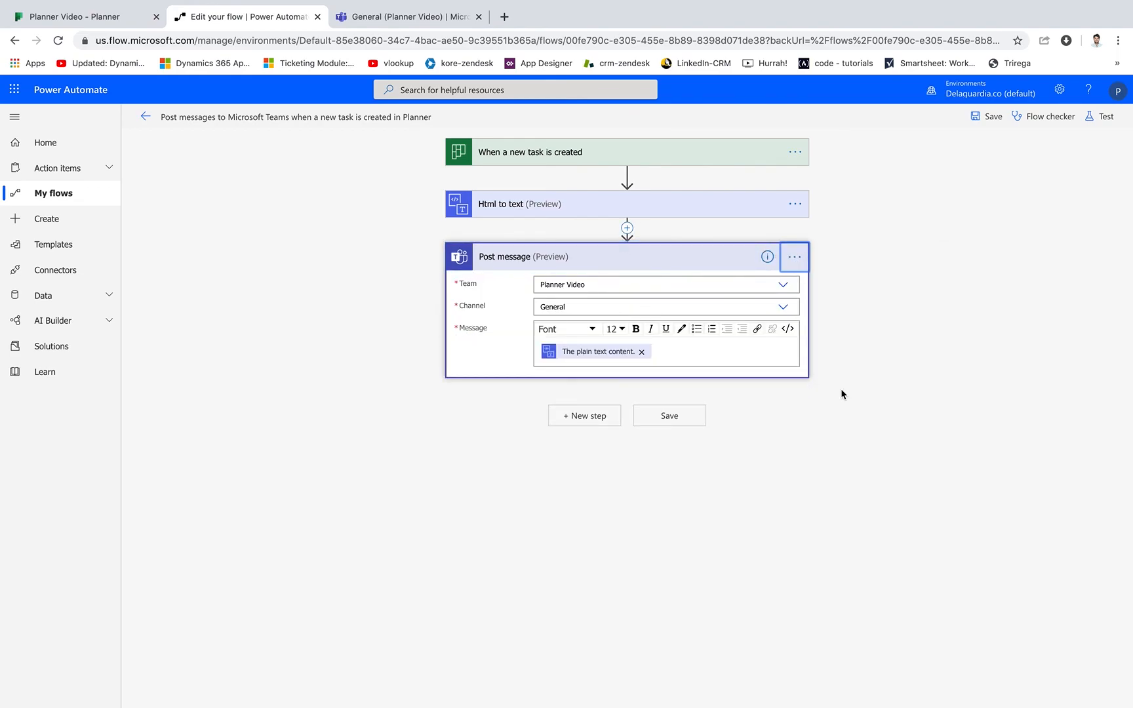
click(580, 421)
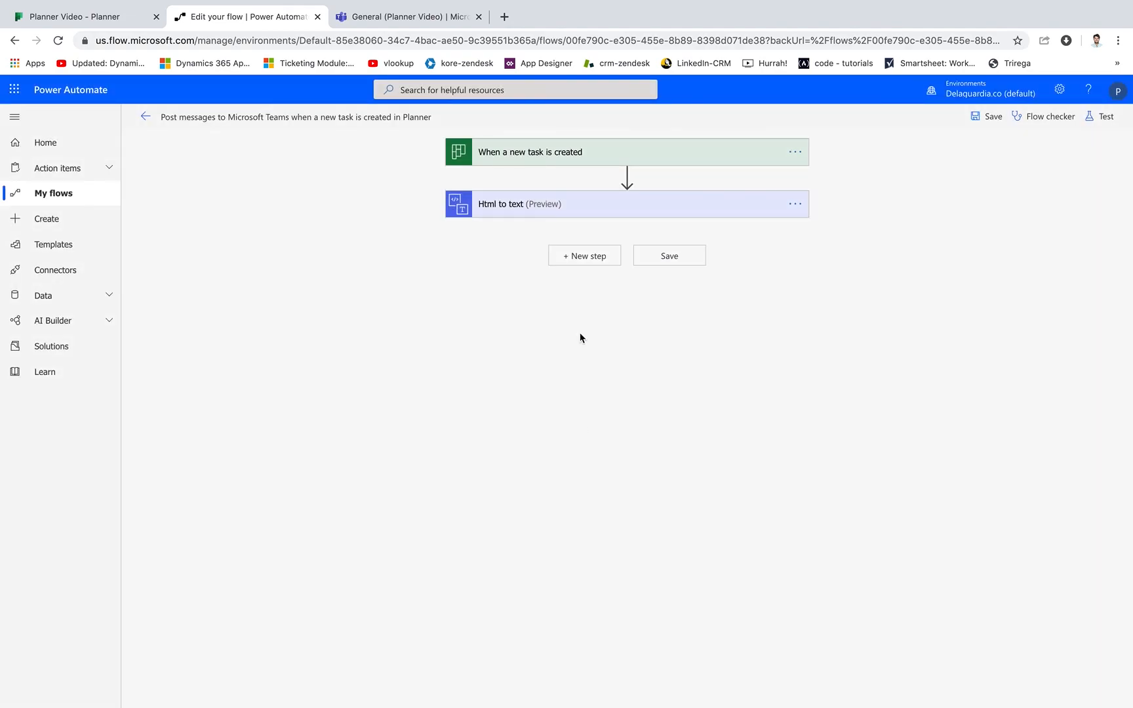
click(589, 261)
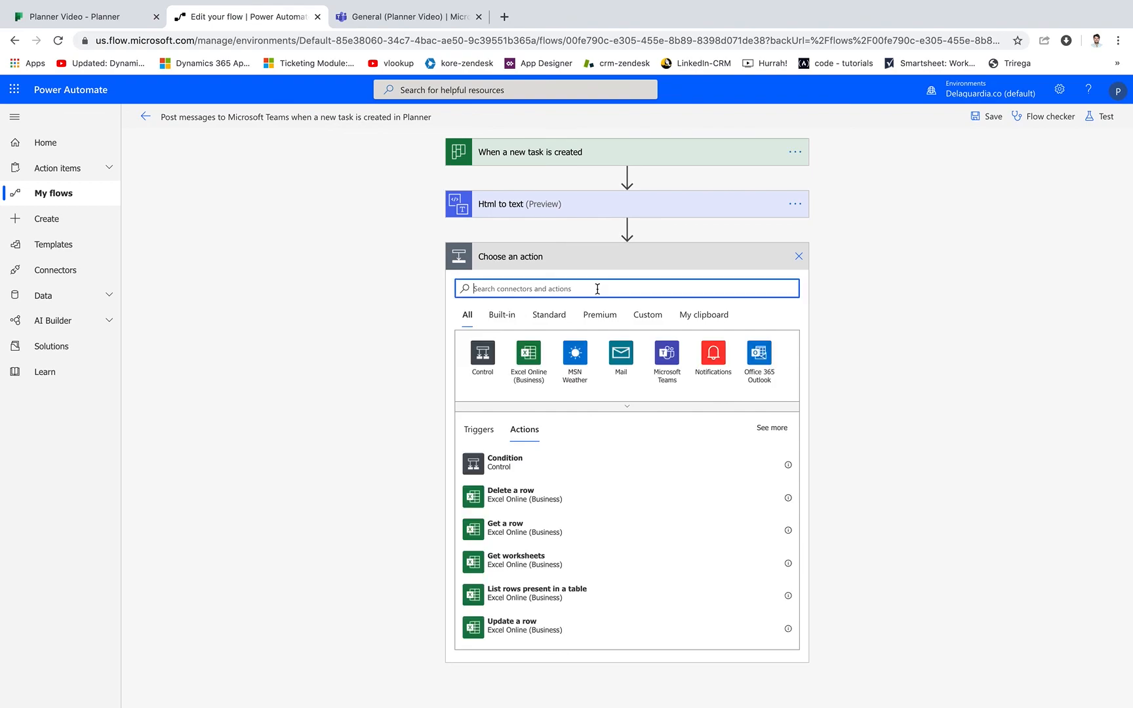
click(518, 465)
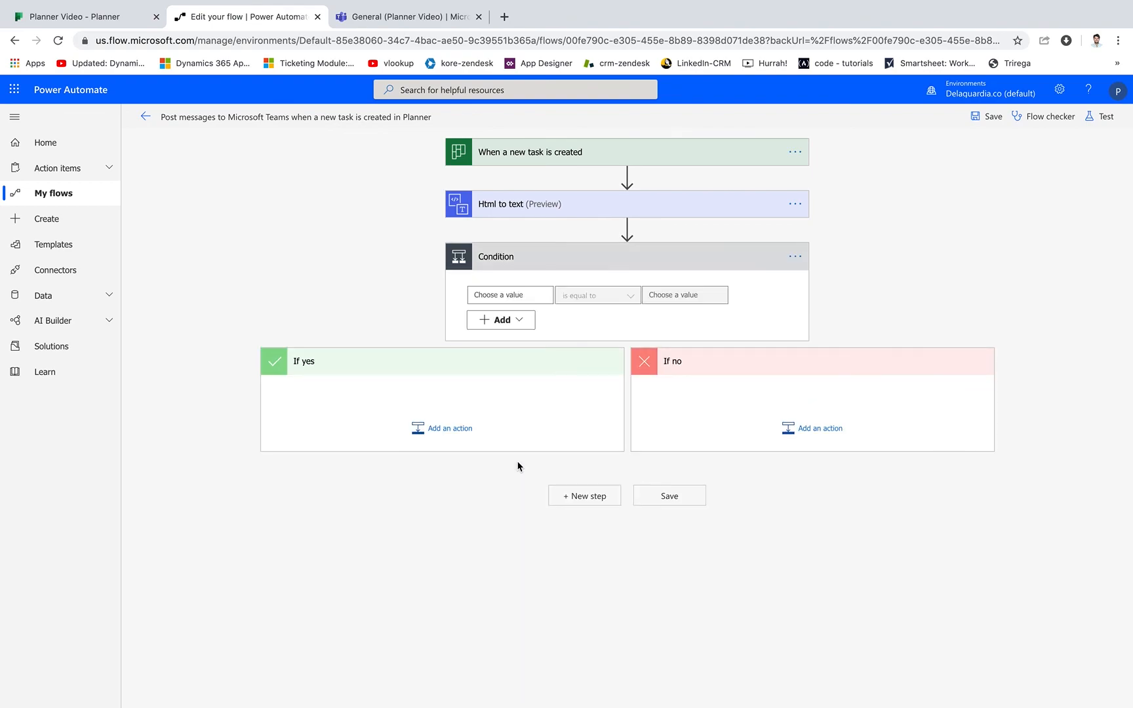
Set the condition to check that "value Bucket Id" is equal to the copied bucket ID CXbDTF9_F0ijhy0AH_DbyWUACJMo.
click(522, 296)
text(budke)
key(BackSpace)
key(BackSpace)
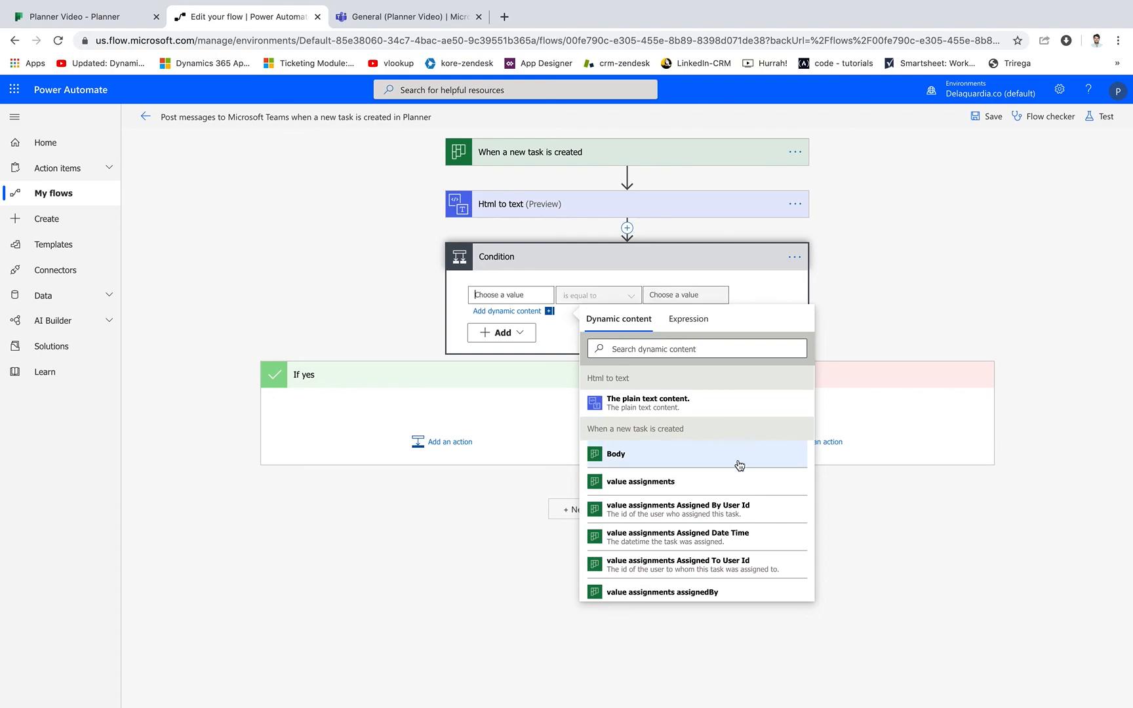
click(695, 350)
text(buck)
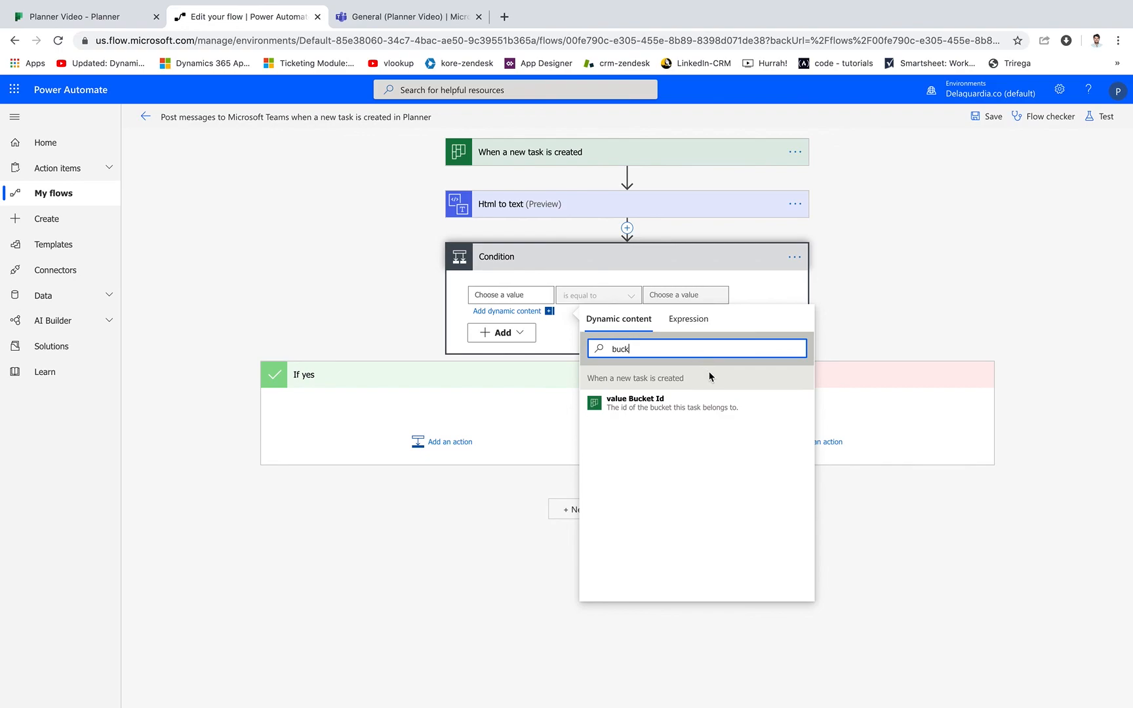
click(683, 403)
click(697, 294)
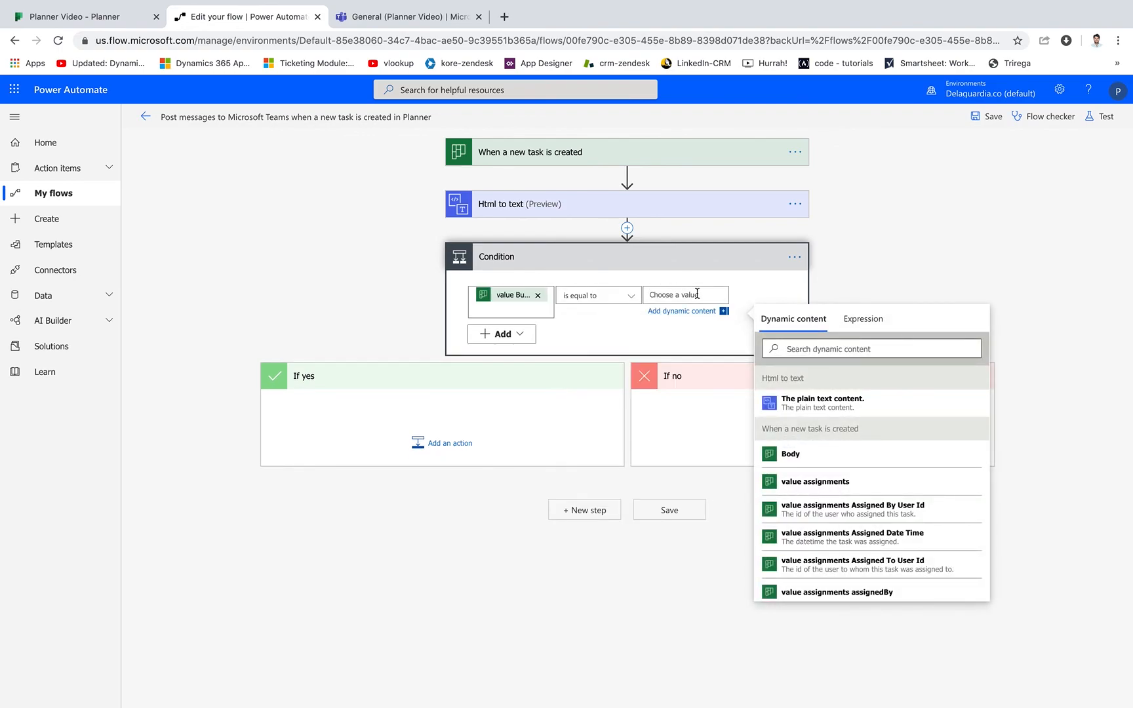
text(CXbDTF9_F0ijjv0AH_DbyWUACJMo)
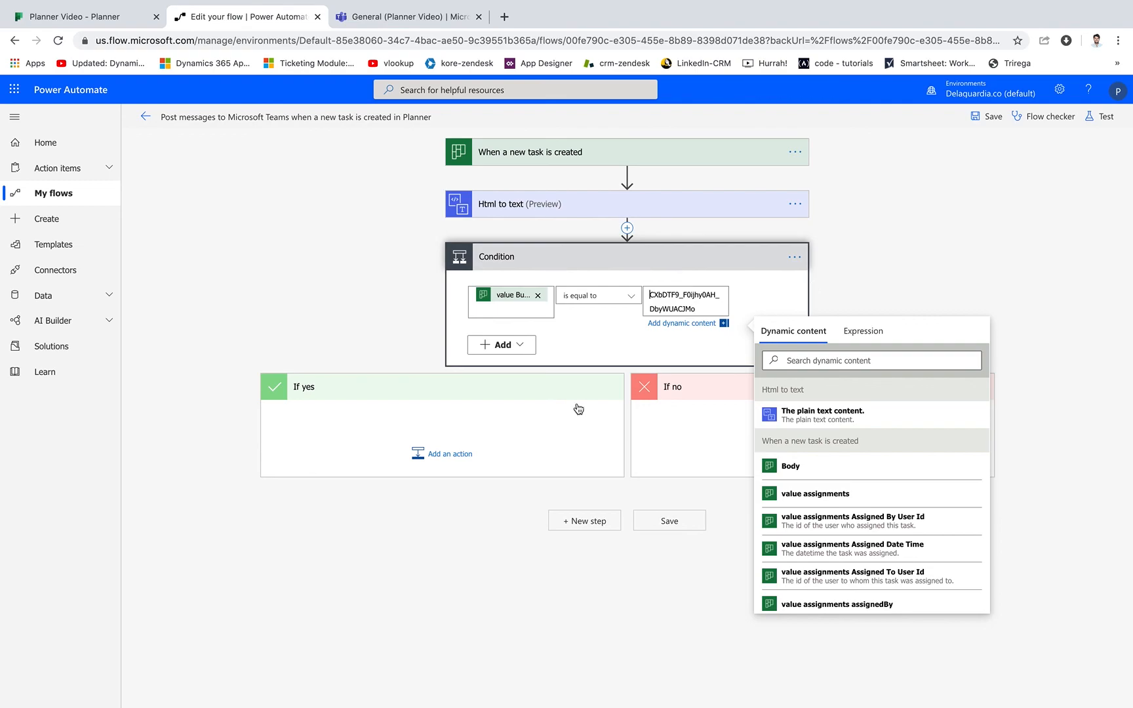
click(488, 428)
Add the Microsoft Teams action "Post a message as the Flow bot to a channel" to the condition's If yes branch.
click(440, 445)
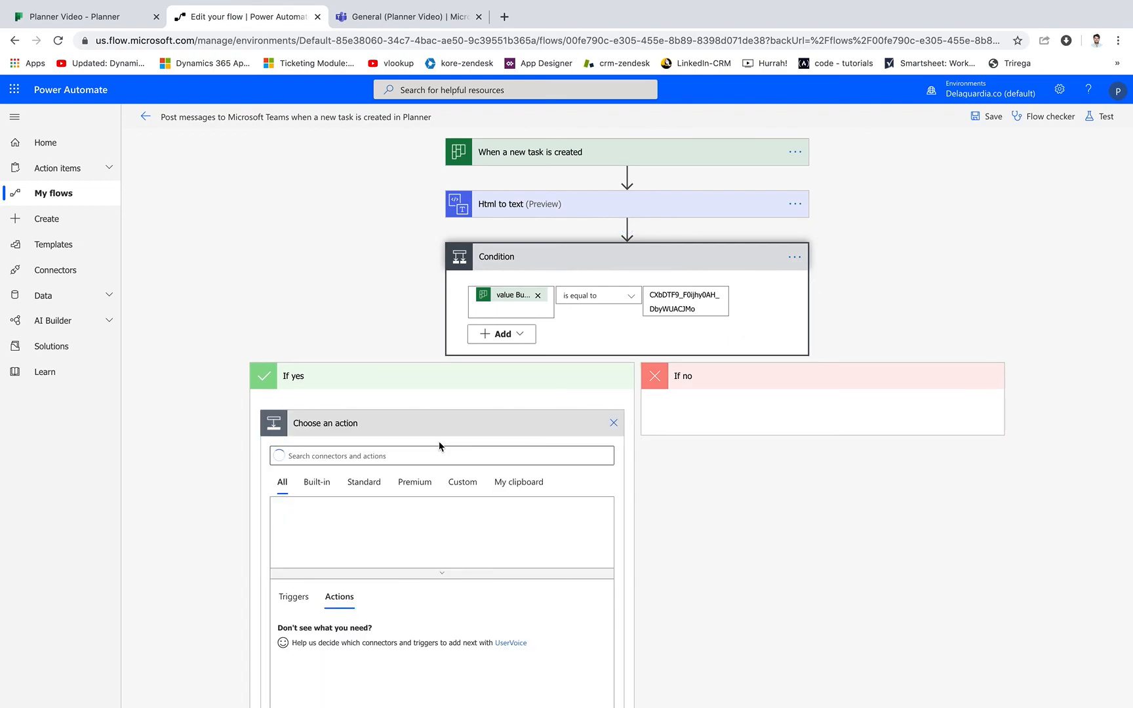
click(483, 522)
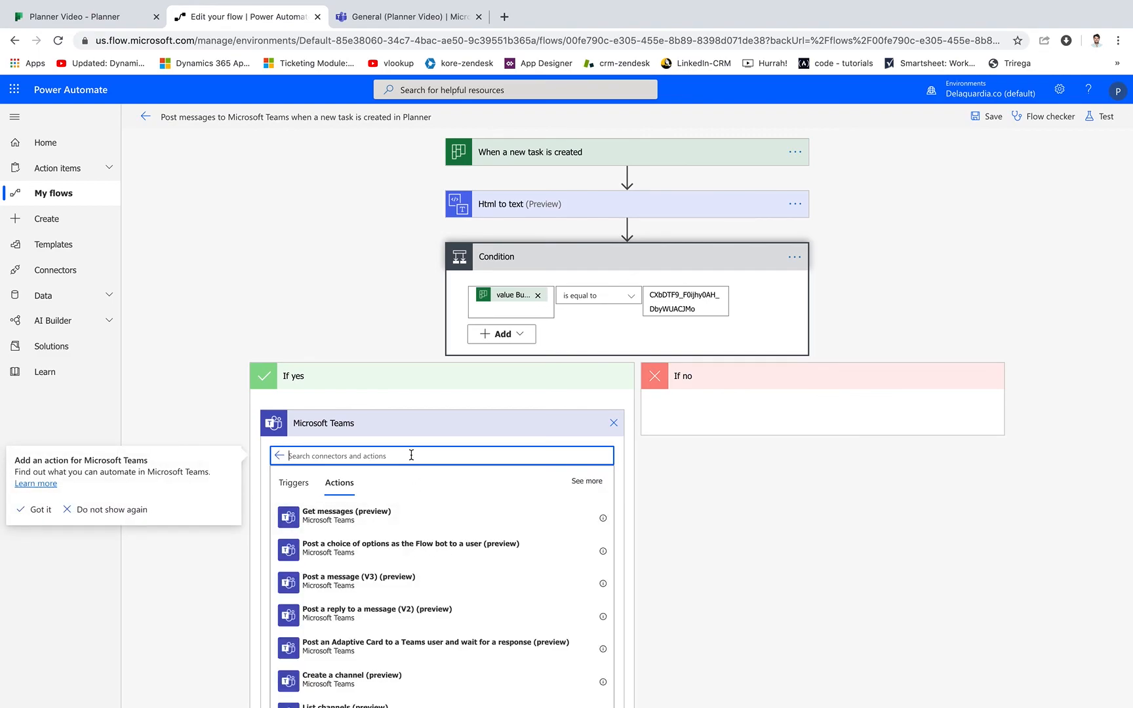
text(bot)
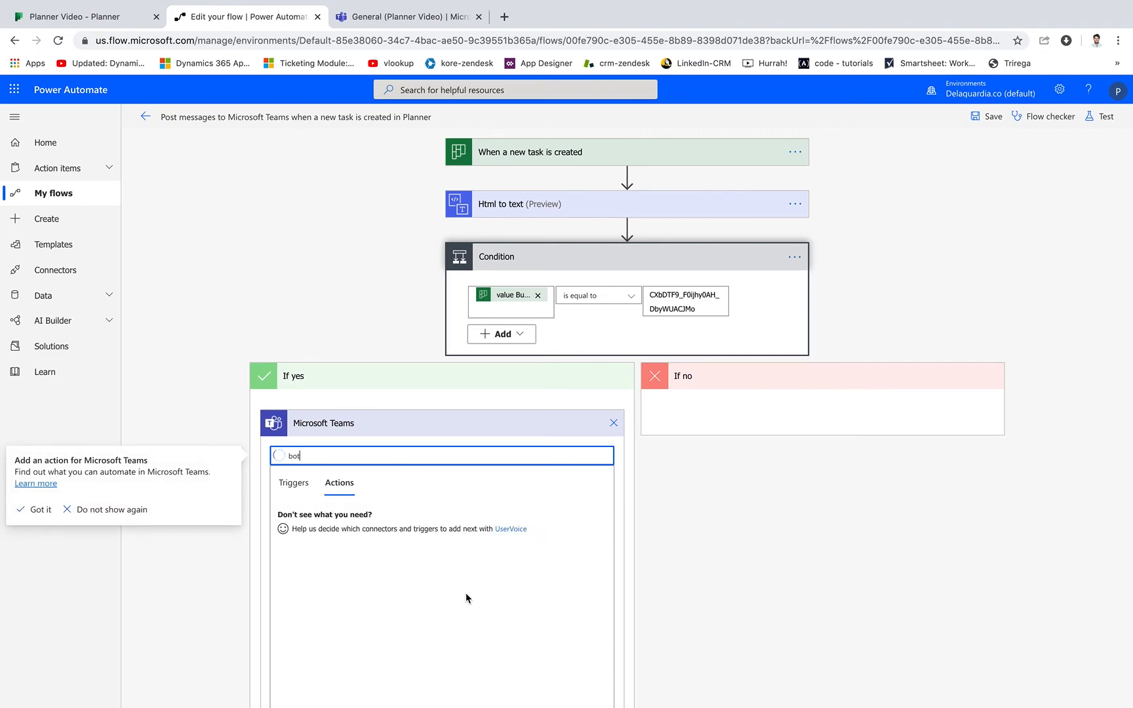
scroll(341, 315, down, 2)
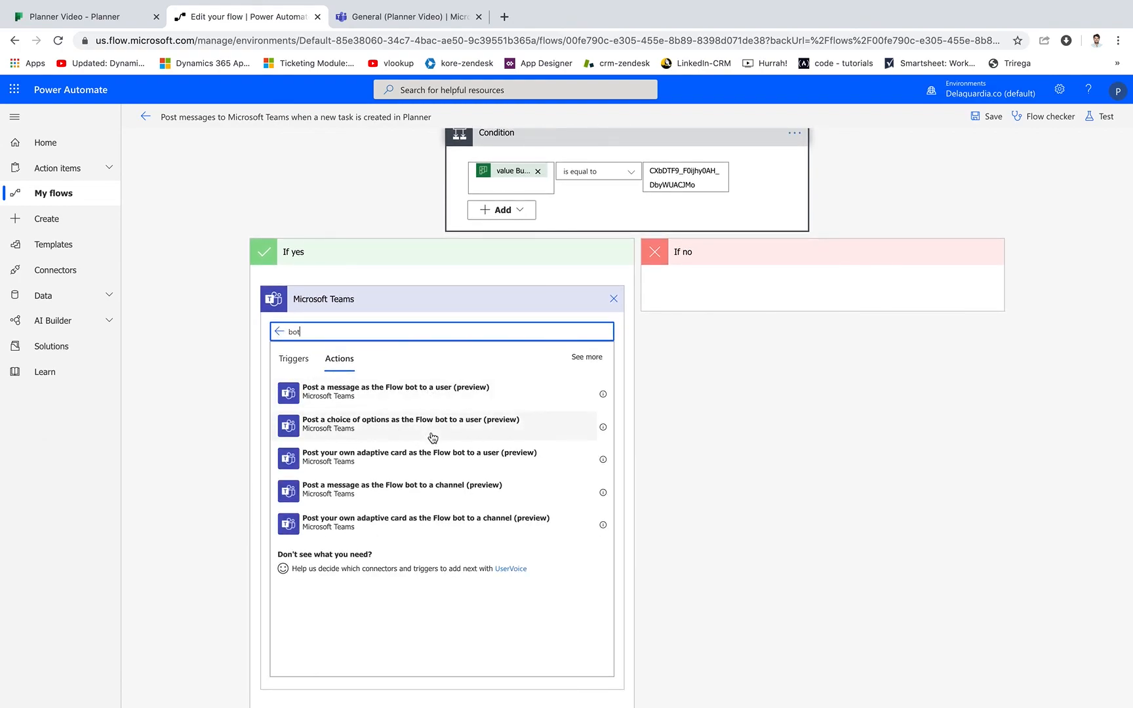
click(420, 486)
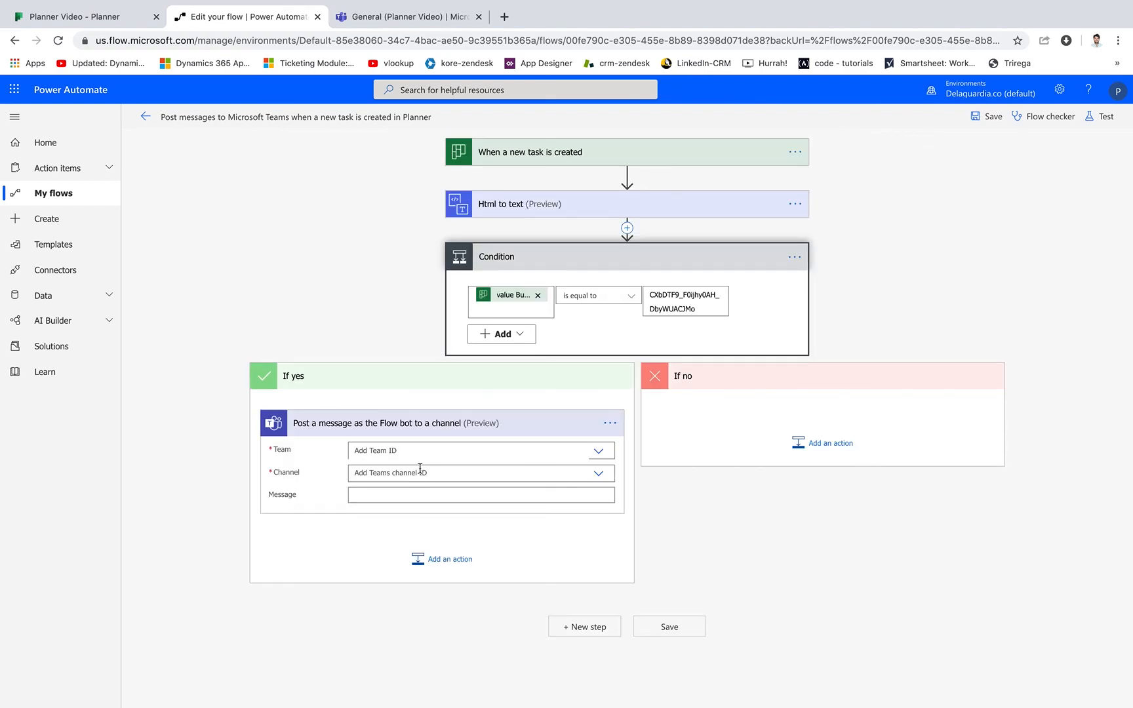
Set the If yes message to team Planner Video, channel Video, with "The plain text content." as the message.
click(465, 450)
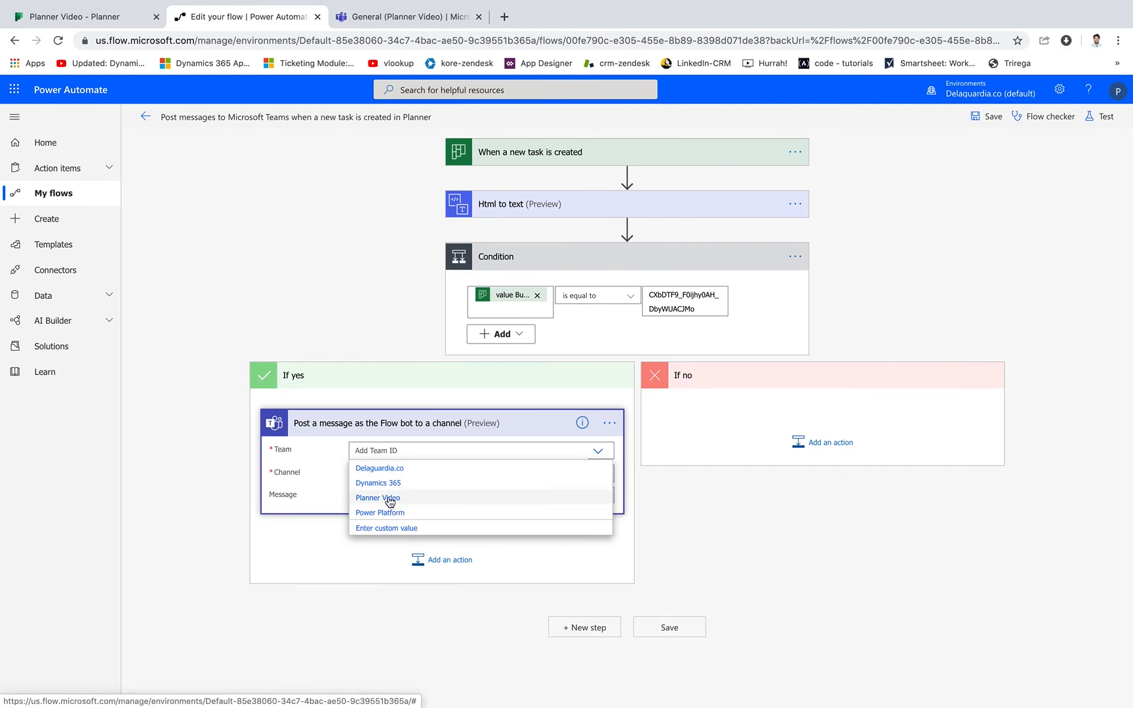
click(392, 500)
click(451, 473)
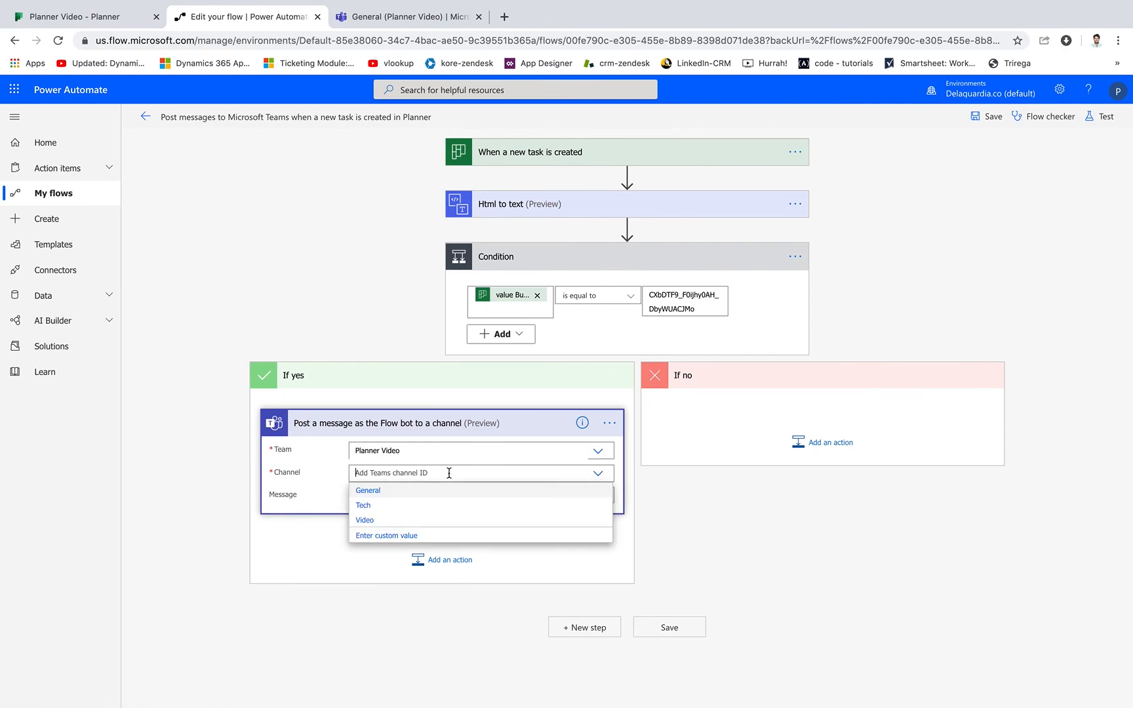
click(365, 520)
click(423, 492)
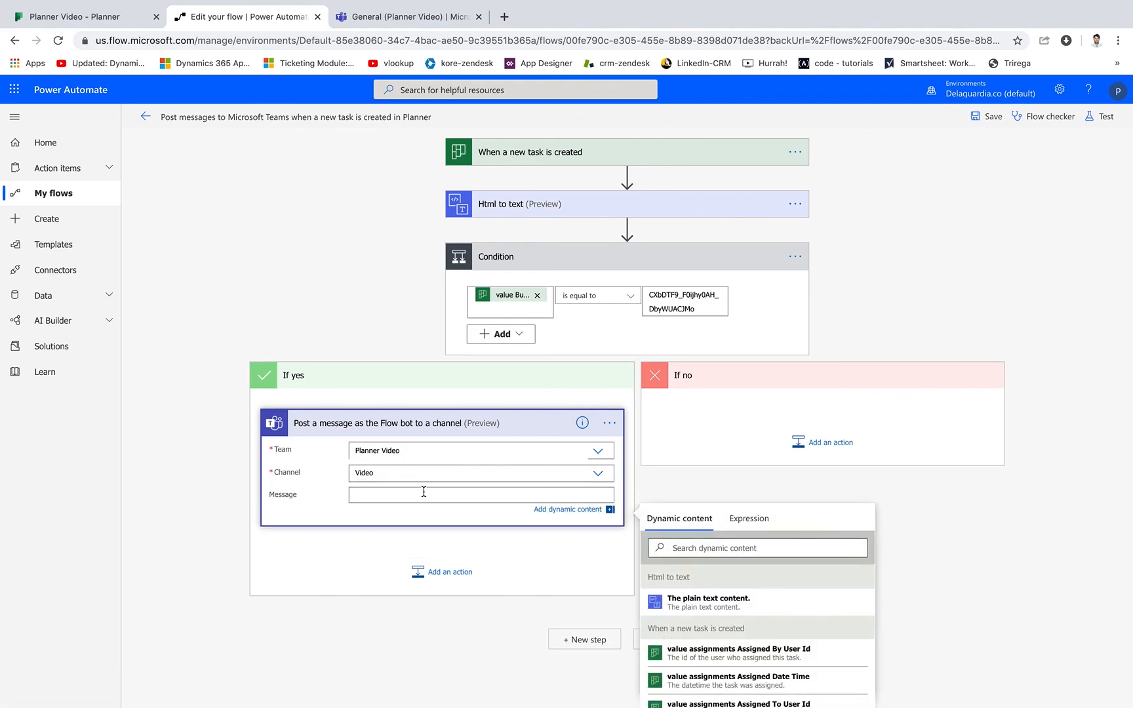
click(754, 600)
click(787, 460)
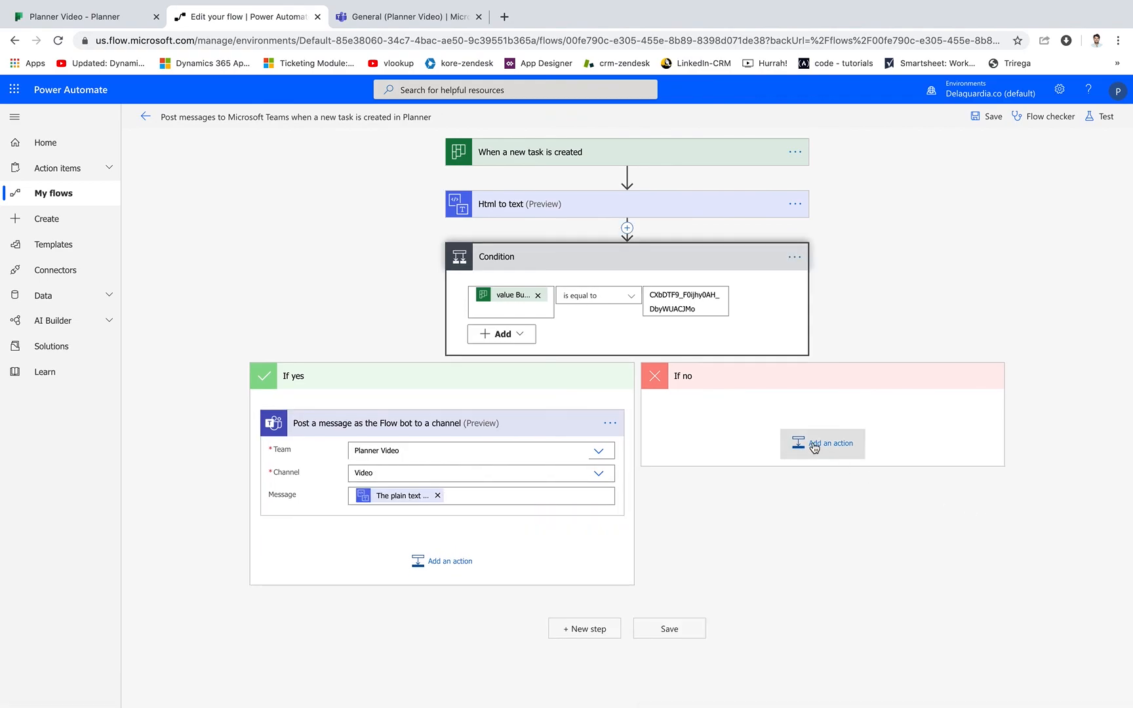
Add the Microsoft Teams action "Post a message as the Flow bot to a channel" to the If no branch.
click(814, 446)
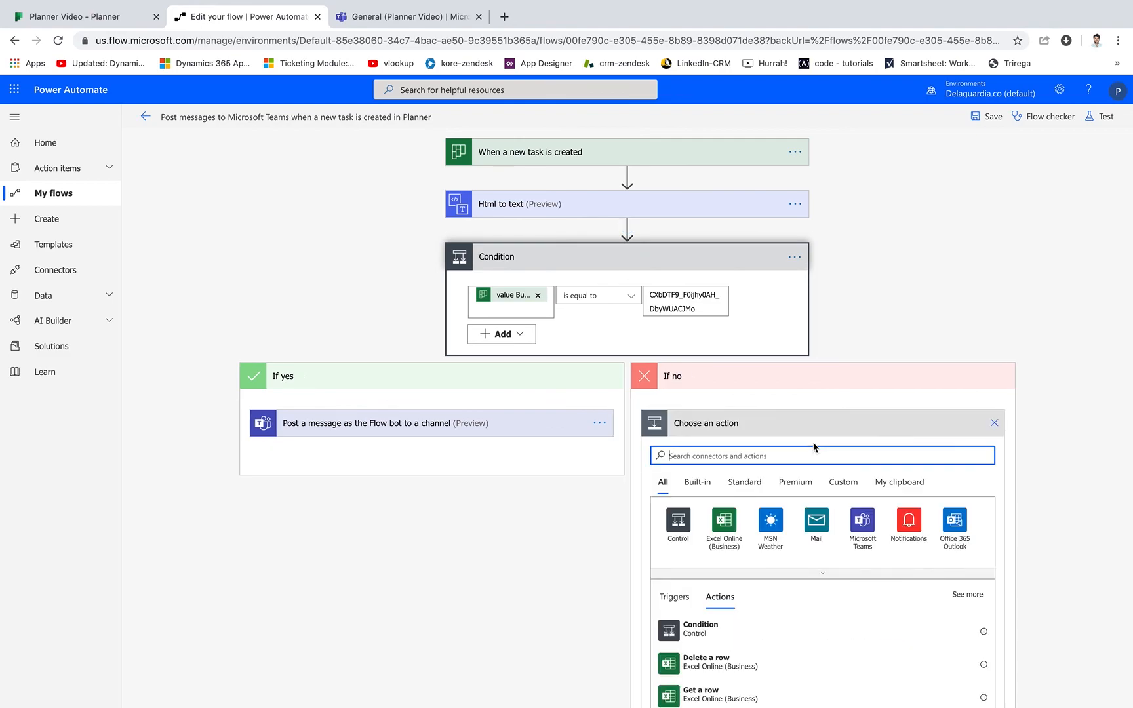
click(853, 519)
text(bot)
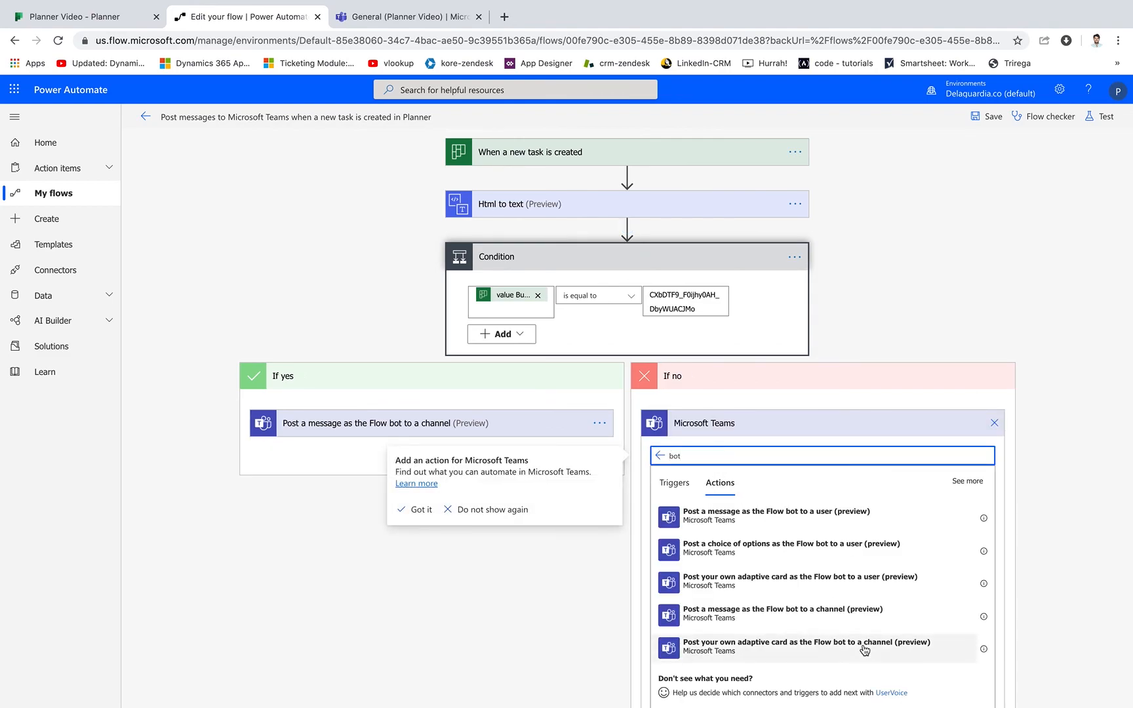
click(803, 616)
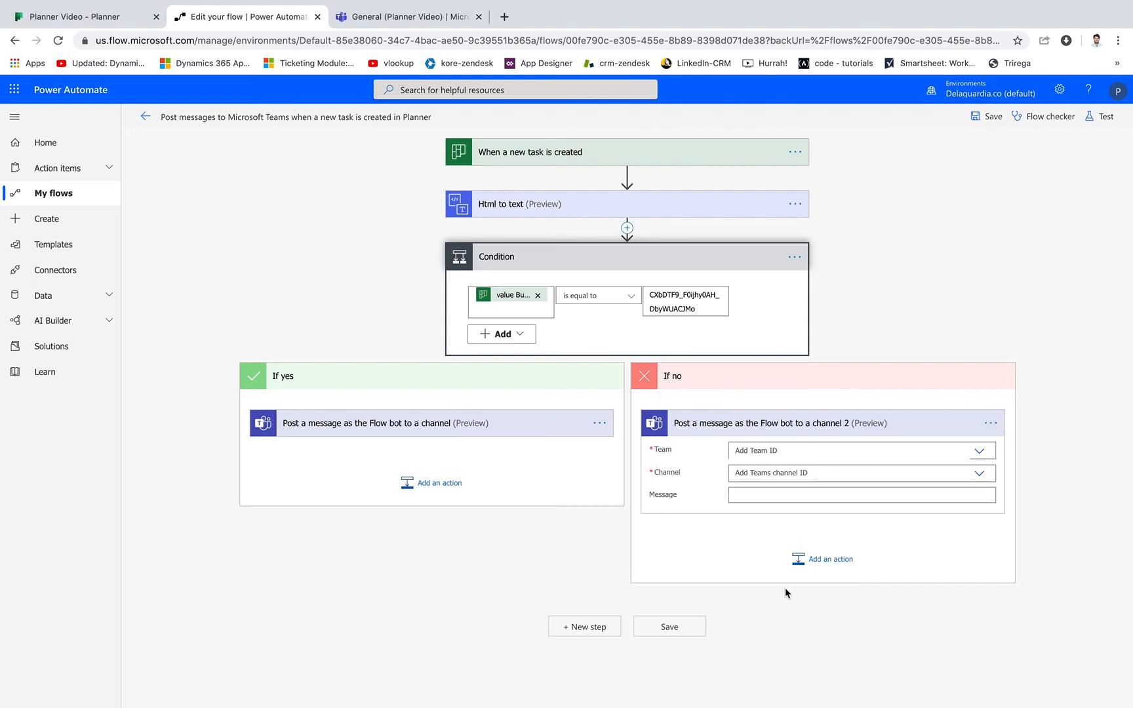
Set the If no message to team Planner Video, channel Tech, with "The plain text content." as the message, and save the flow.
click(800, 448)
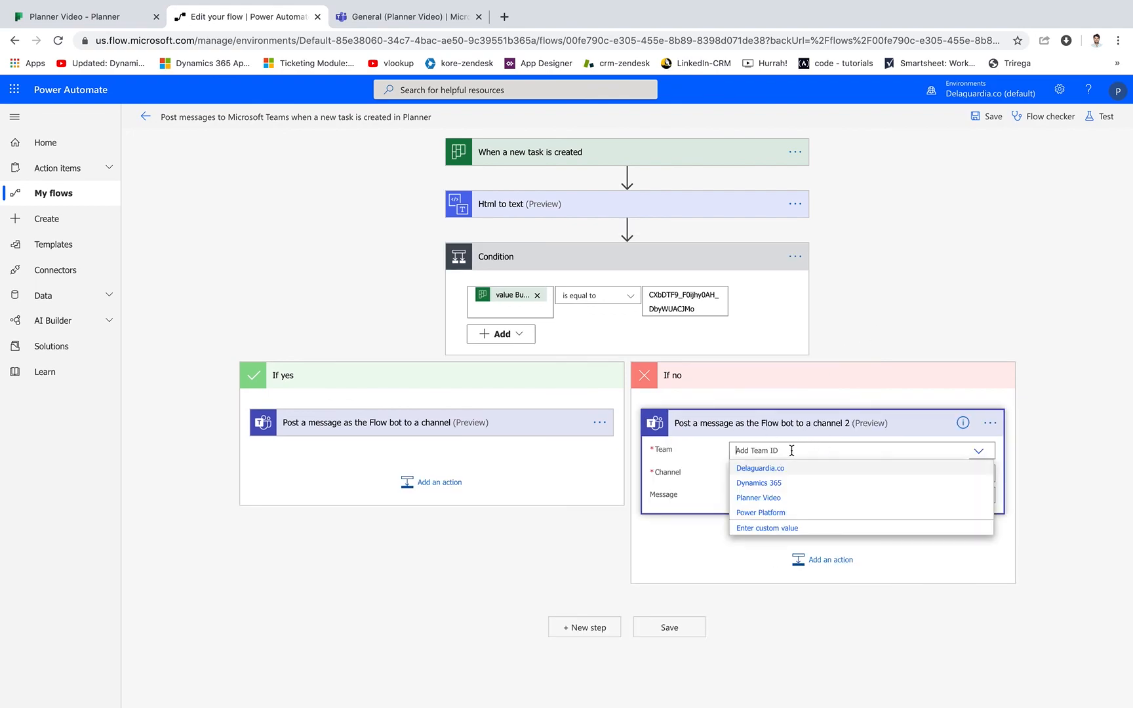
click(760, 498)
click(751, 473)
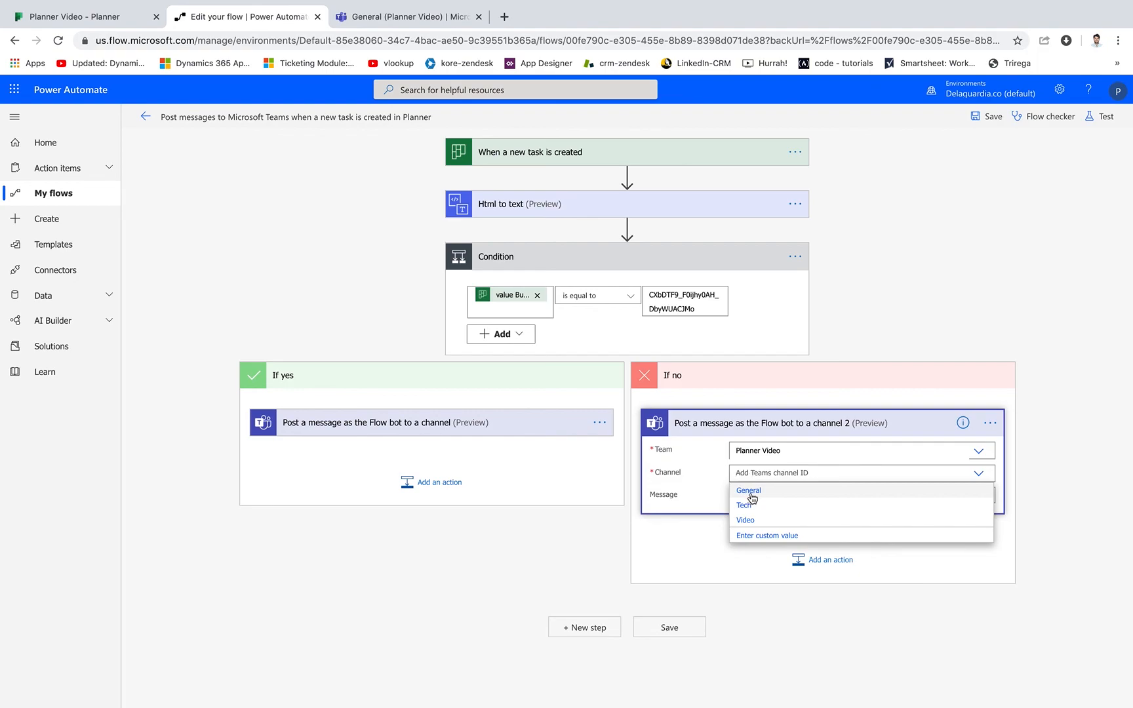
click(744, 506)
click(767, 496)
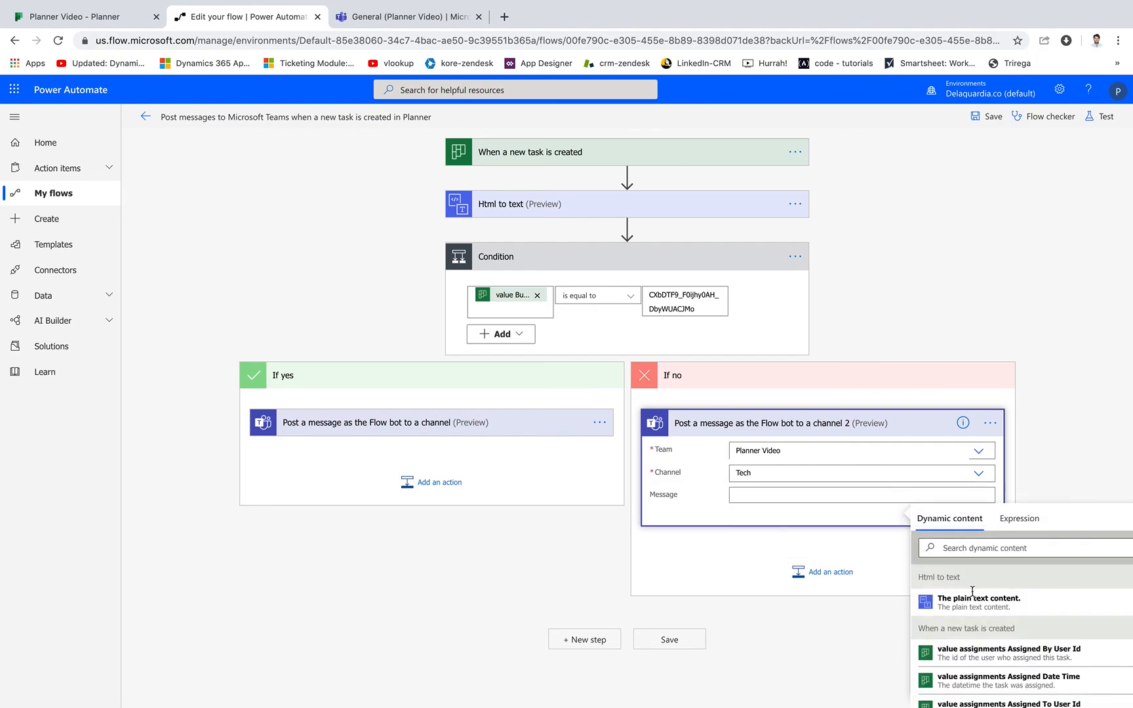
click(974, 597)
click(926, 215)
click(987, 121)
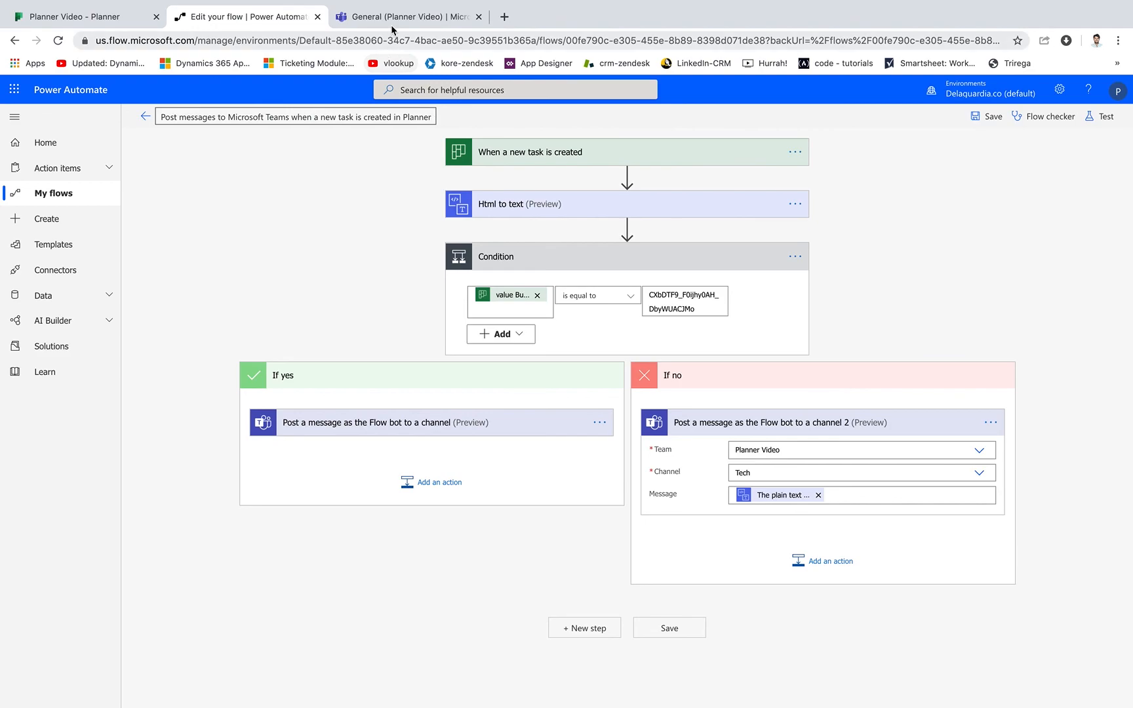
In Planner, add a task "Check your flow!" to the Tech bucket, due 04/16 and assigned to the plan member.
click(394, 20)
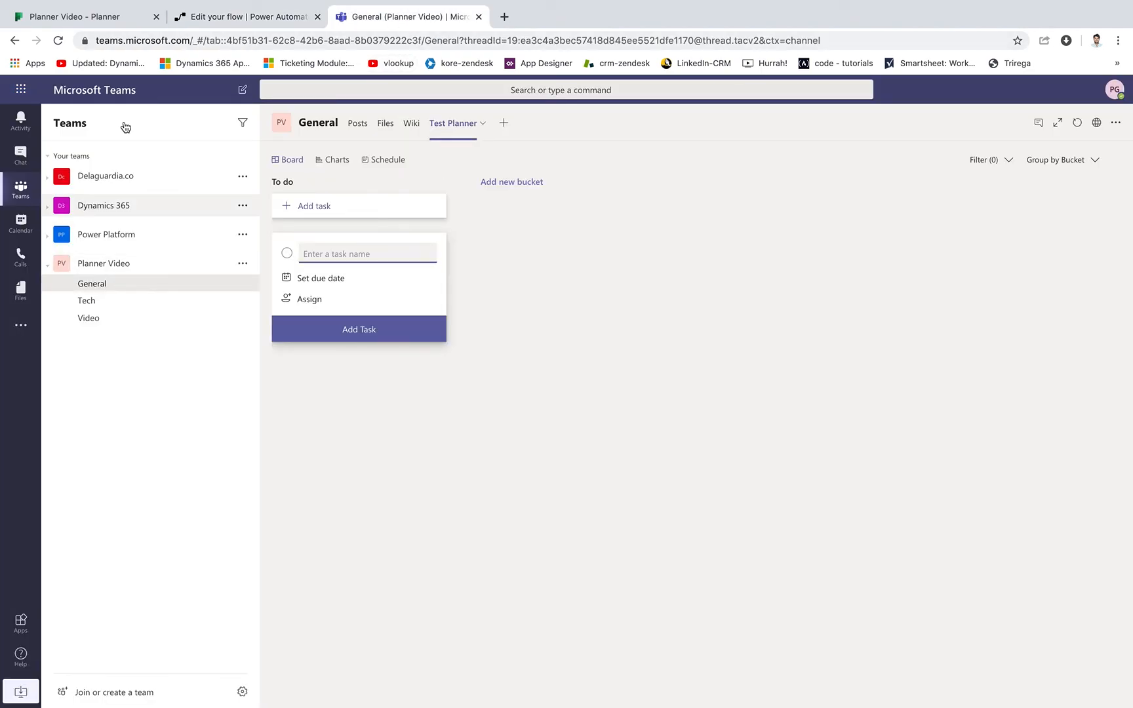
click(113, 18)
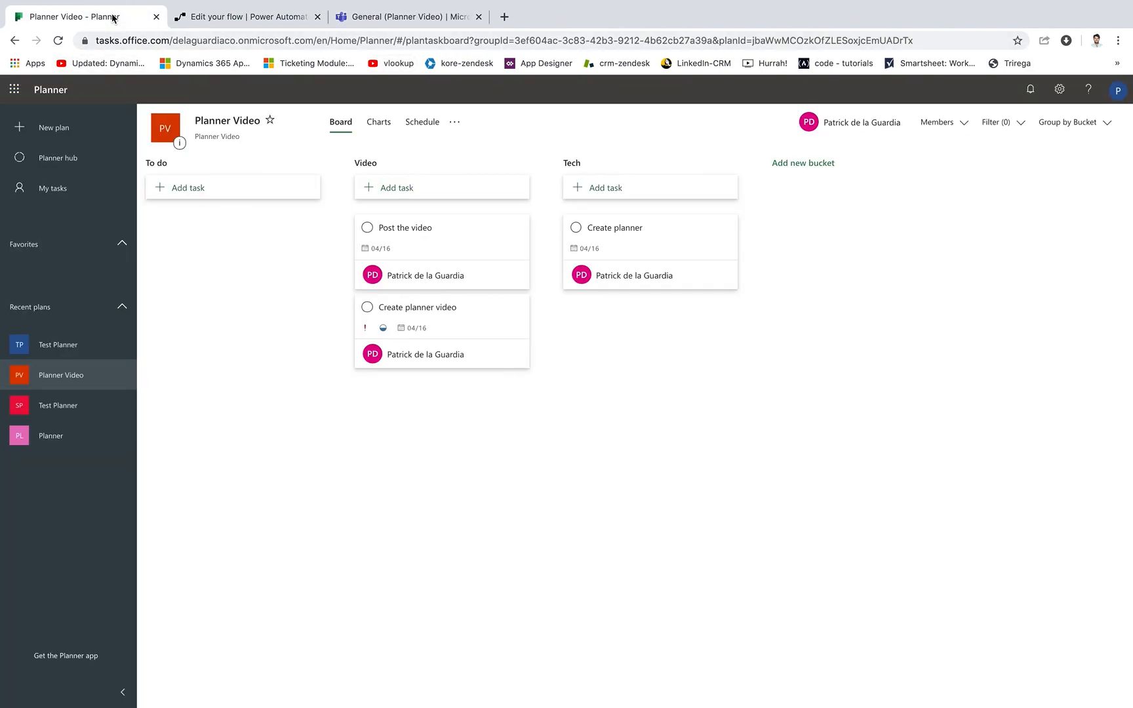
click(613, 190)
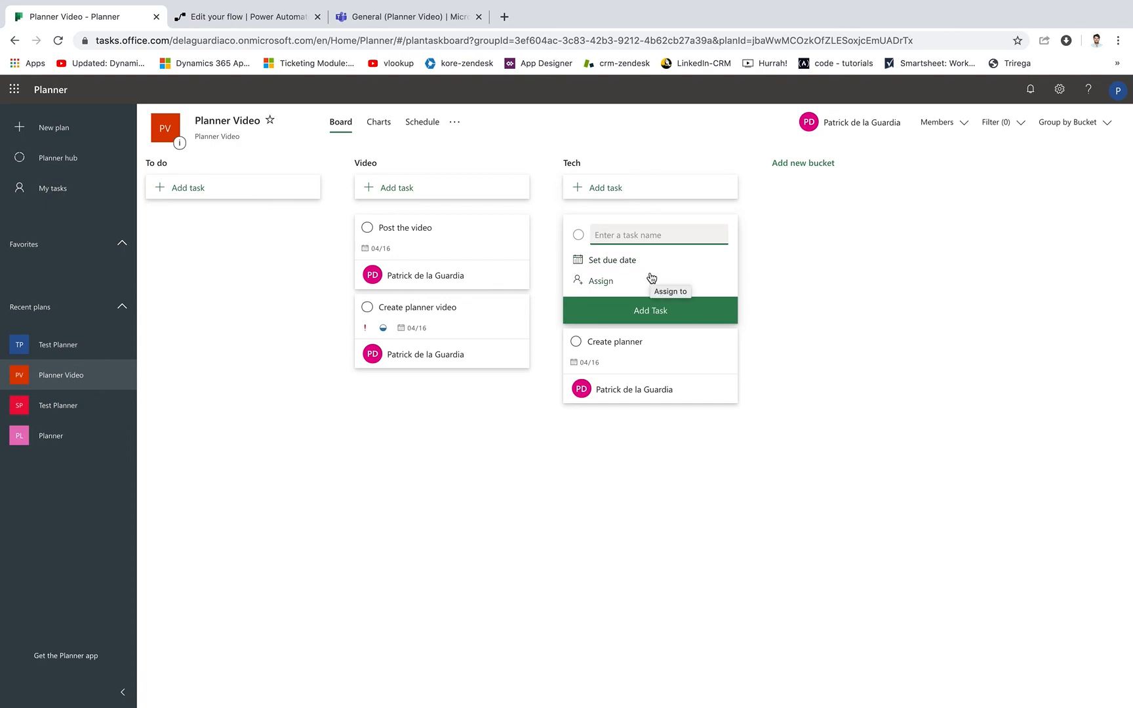
text(Check your flow!)
click(638, 261)
click(653, 355)
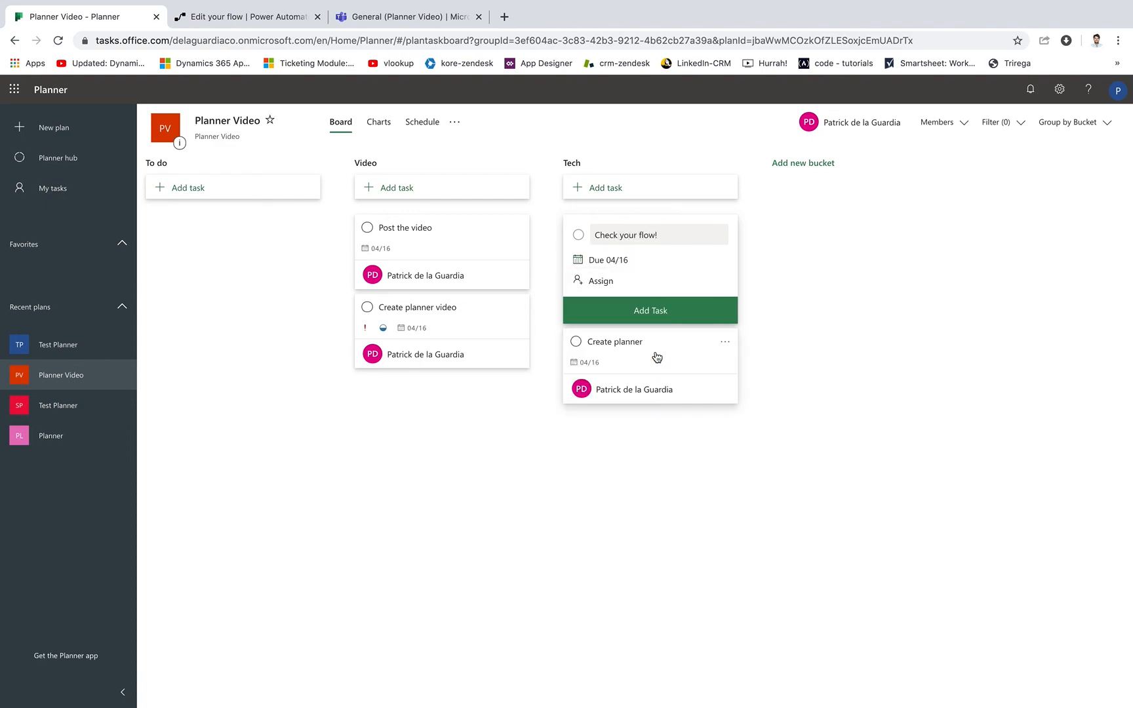
click(622, 286)
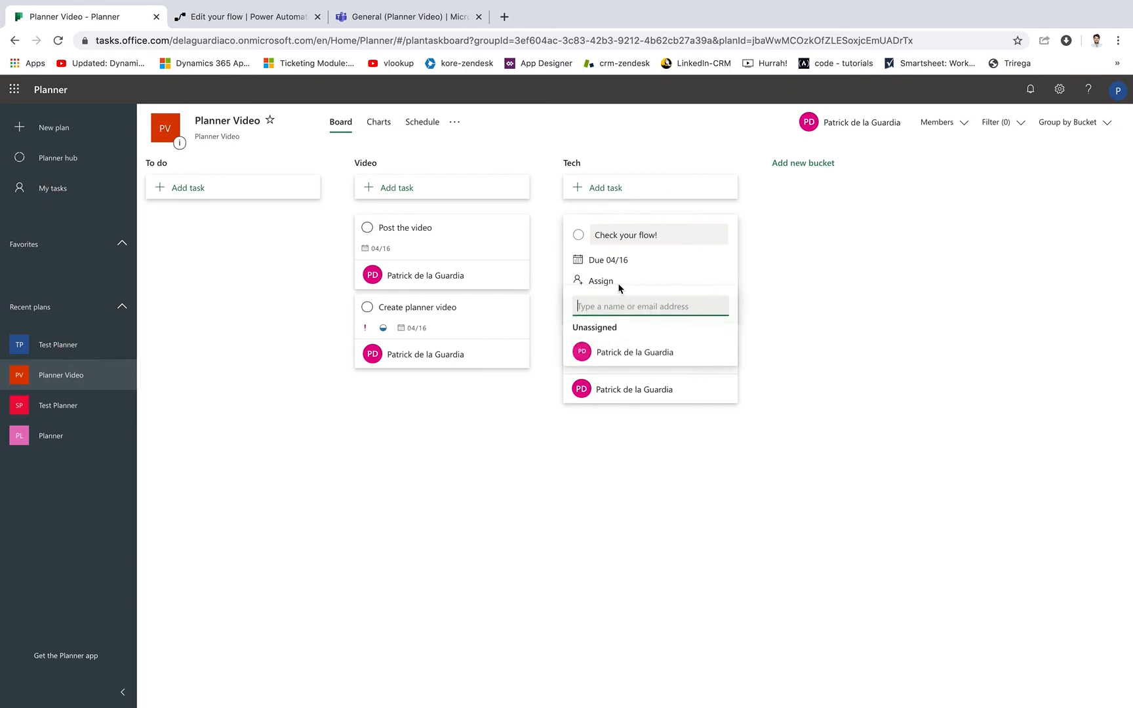
click(648, 361)
click(805, 304)
click(689, 327)
click(889, 320)
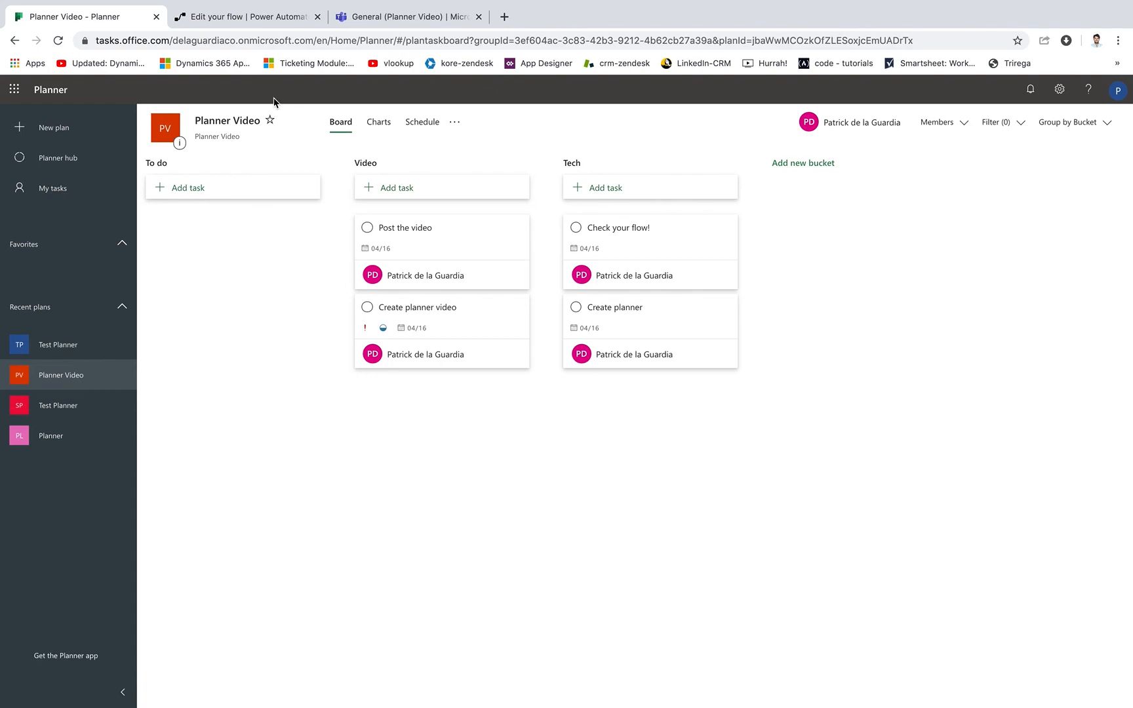
Switch to Power Automate, leave the flow editor for the flow's details page, and refresh its run history.
click(256, 27)
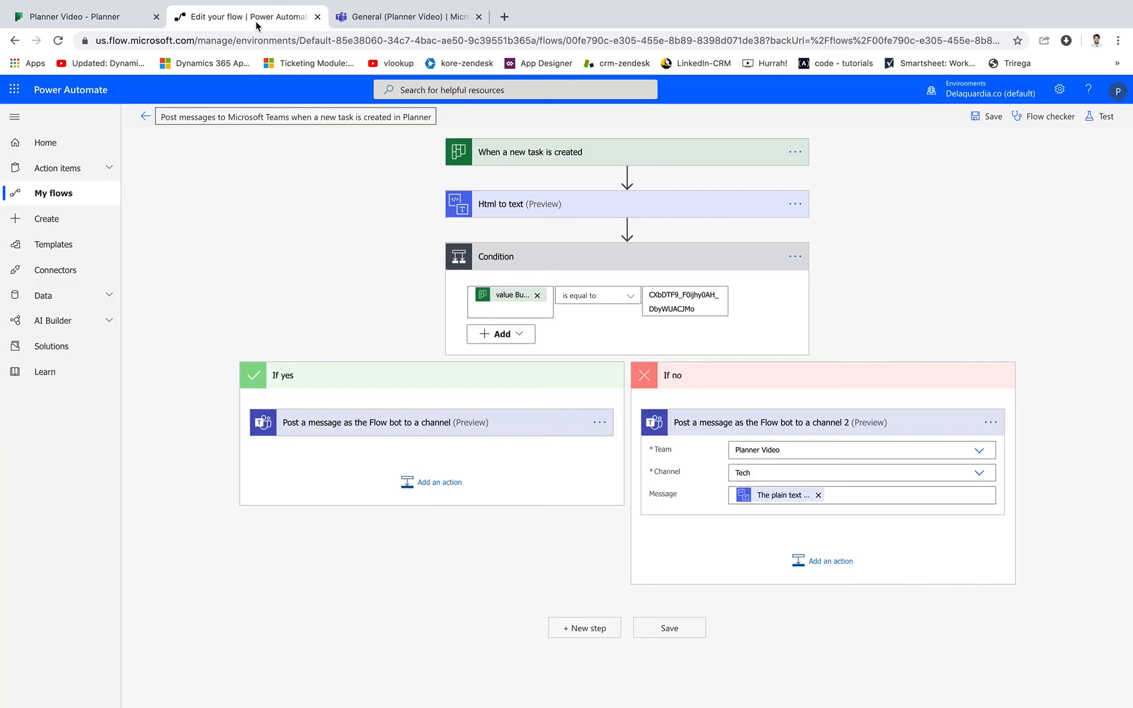
click(148, 122)
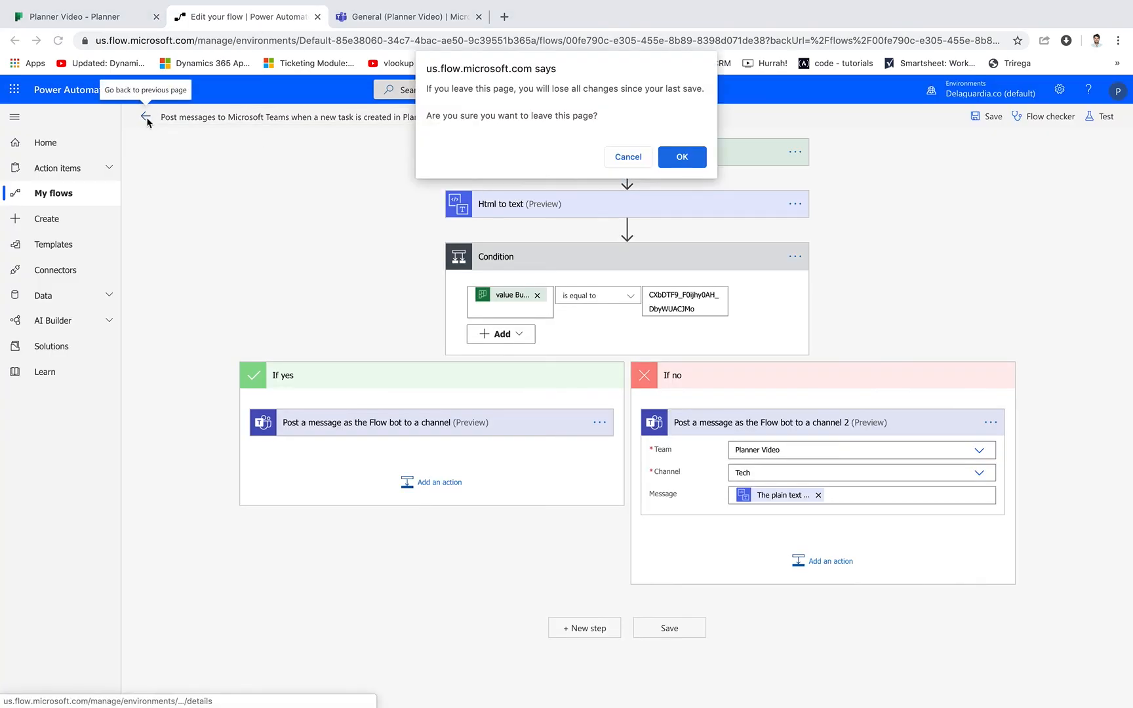
click(690, 154)
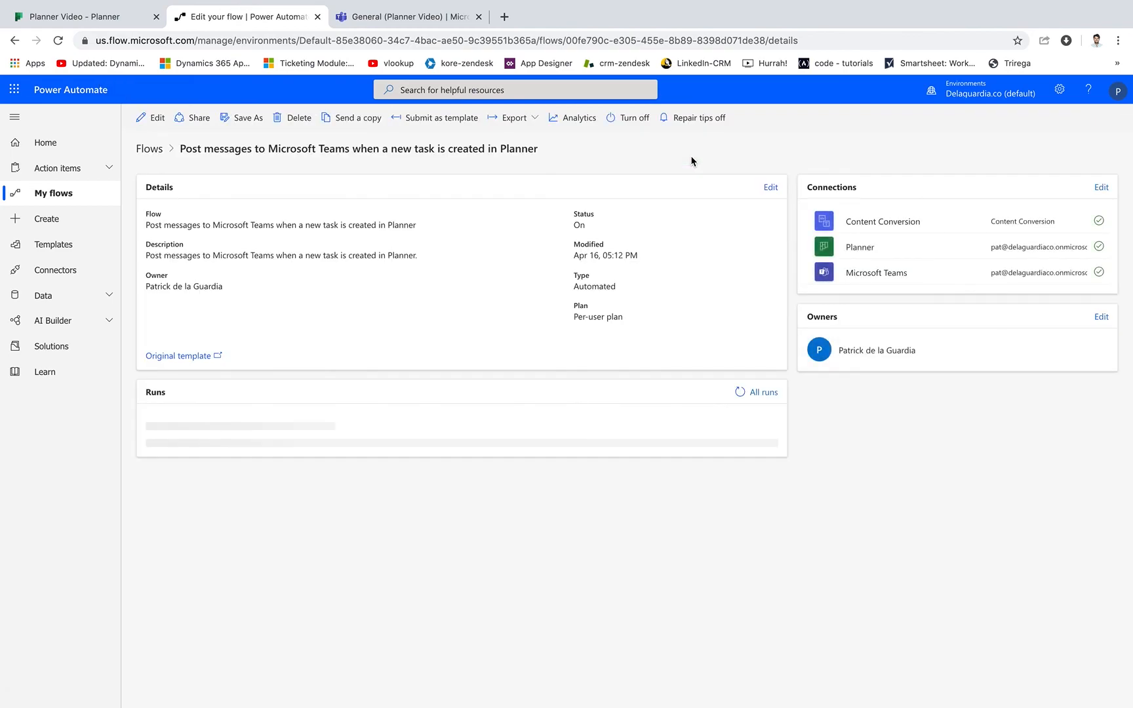
click(741, 393)
click(742, 393)
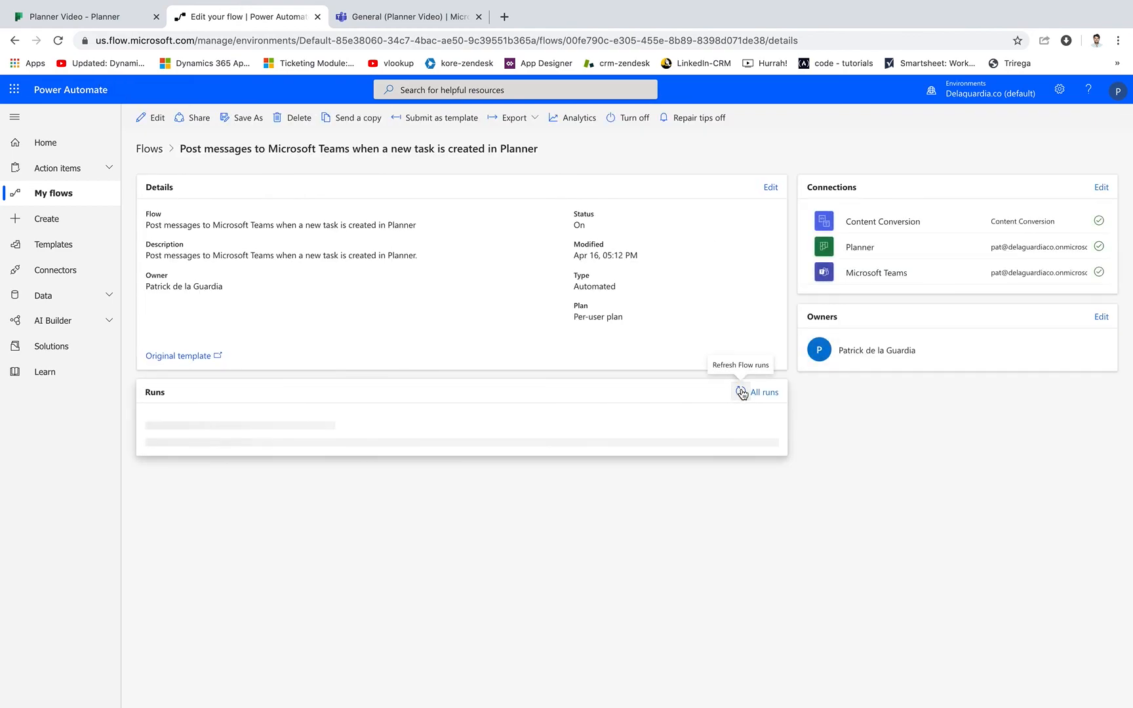
Switch to Microsoft Teams and view the posts in the Planner Video team's General channel.
click(403, 18)
click(519, 257)
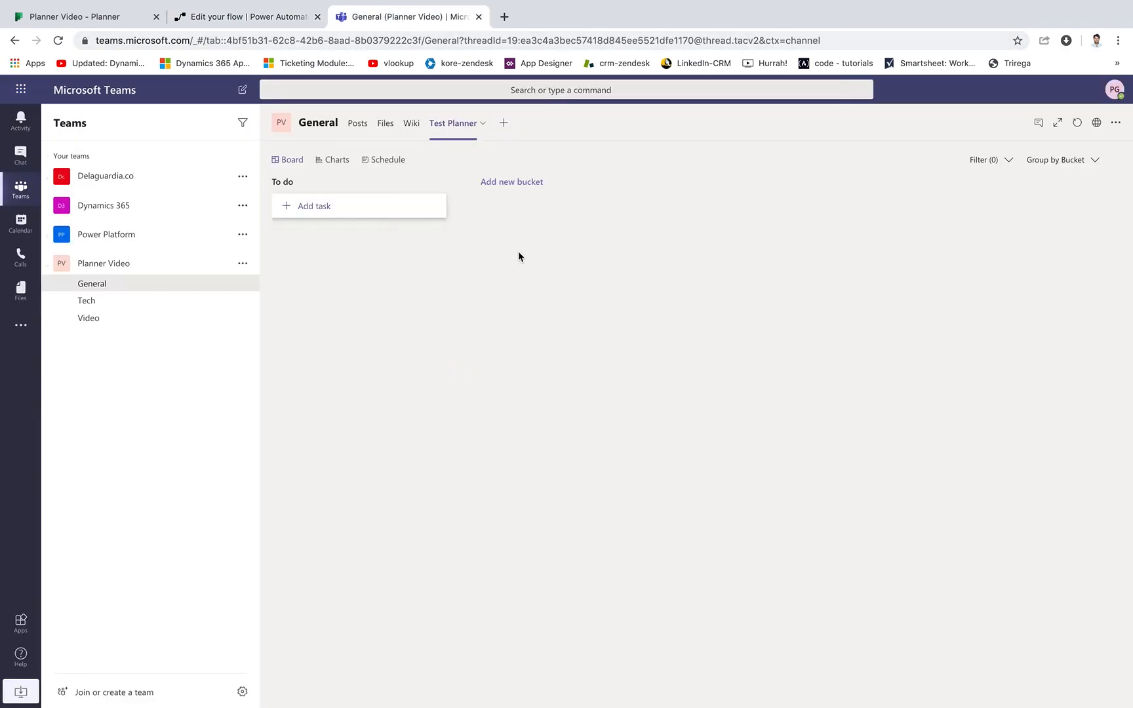
click(359, 124)
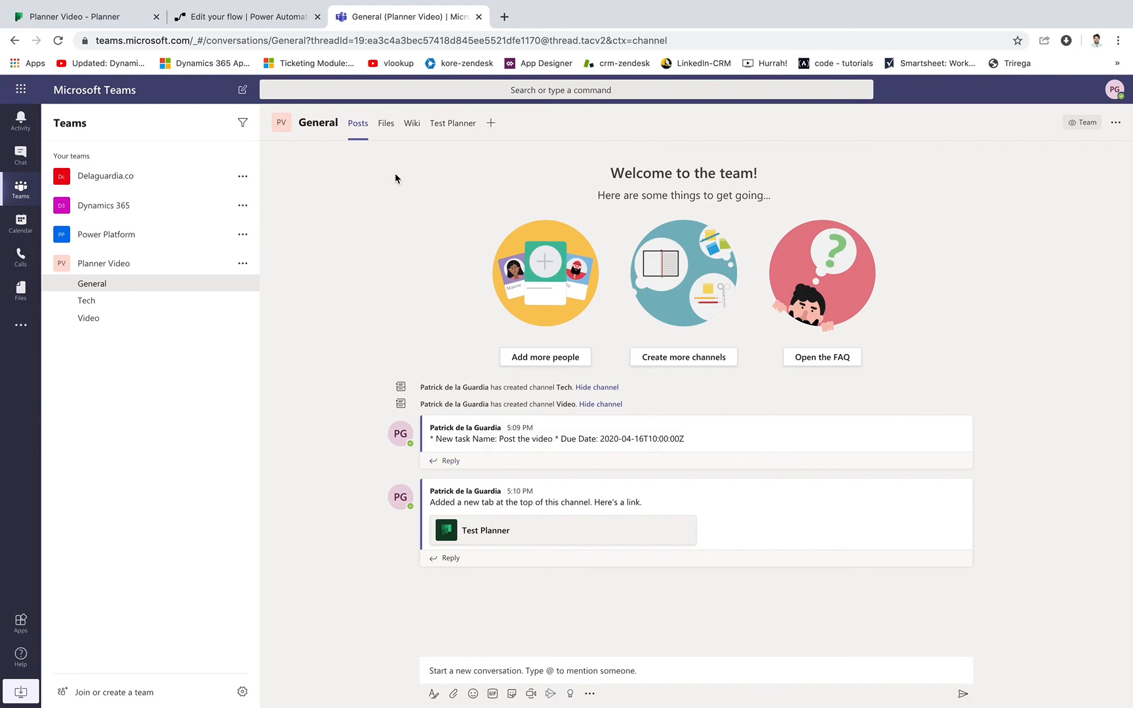
Reopen the flow in Power Automate, review the condition and both Flow bot message actions, and return to its run history.
click(275, 17)
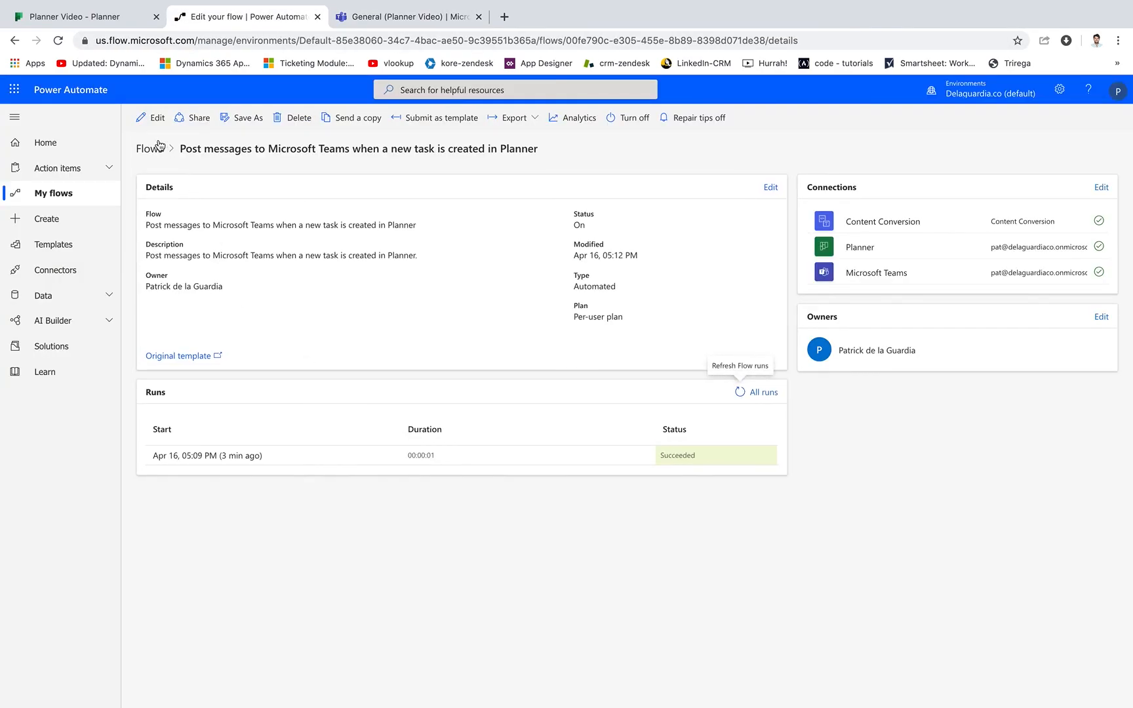
click(153, 120)
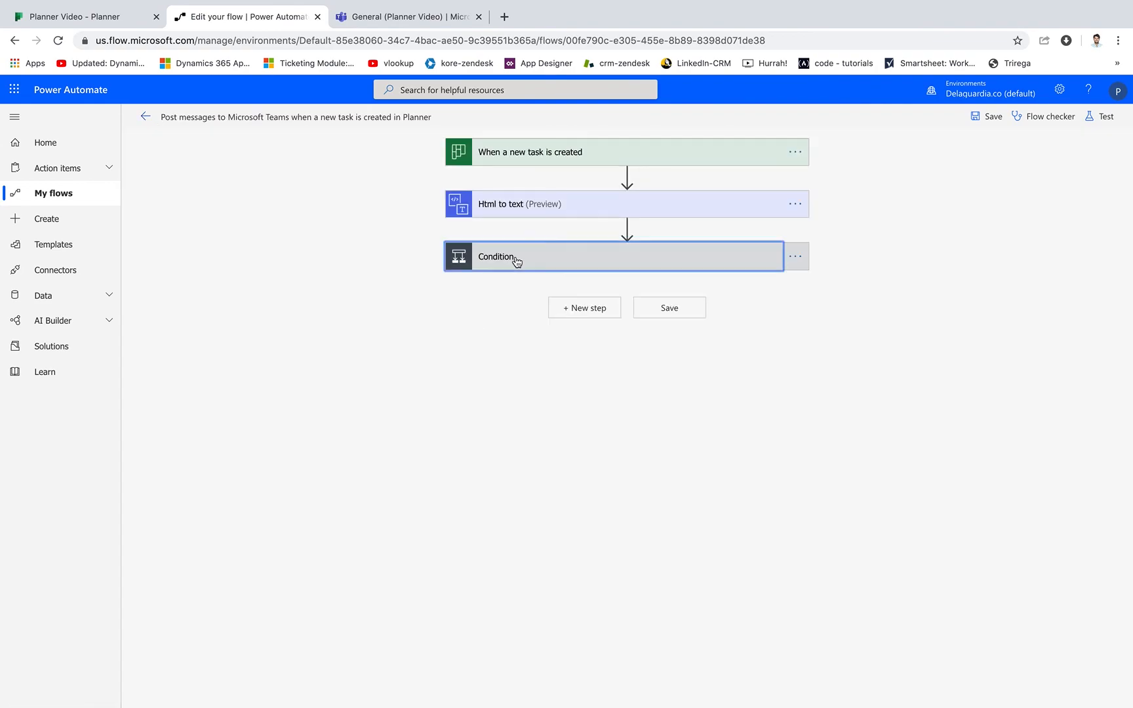
click(517, 259)
click(421, 426)
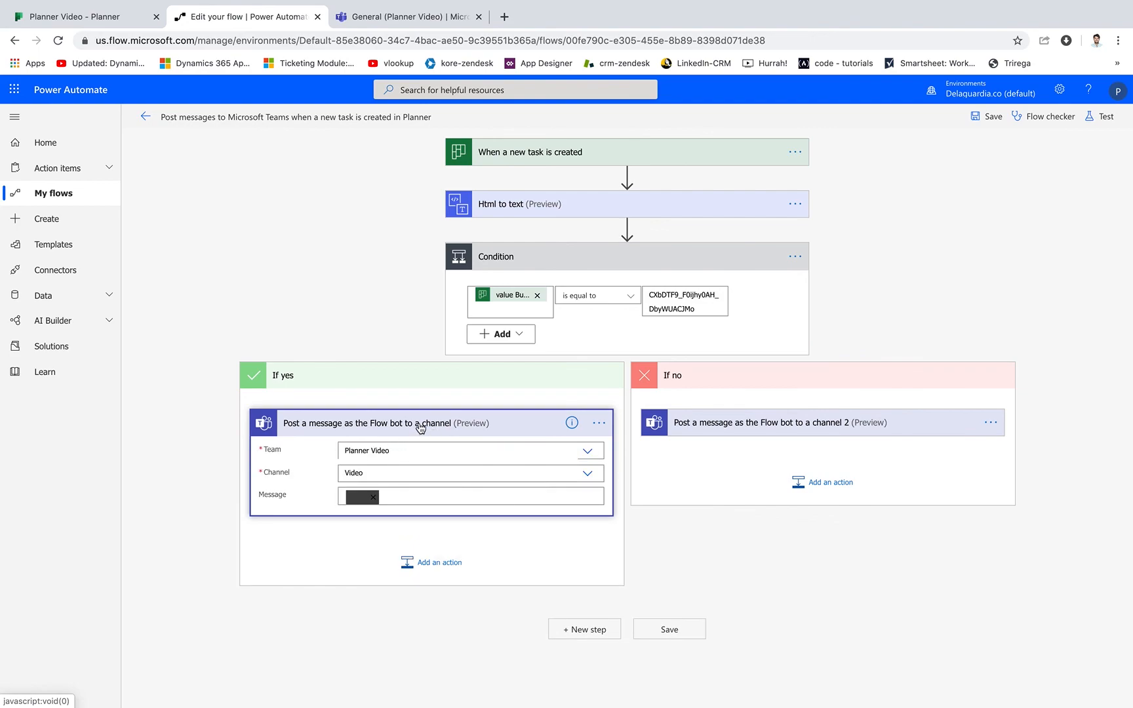
click(740, 423)
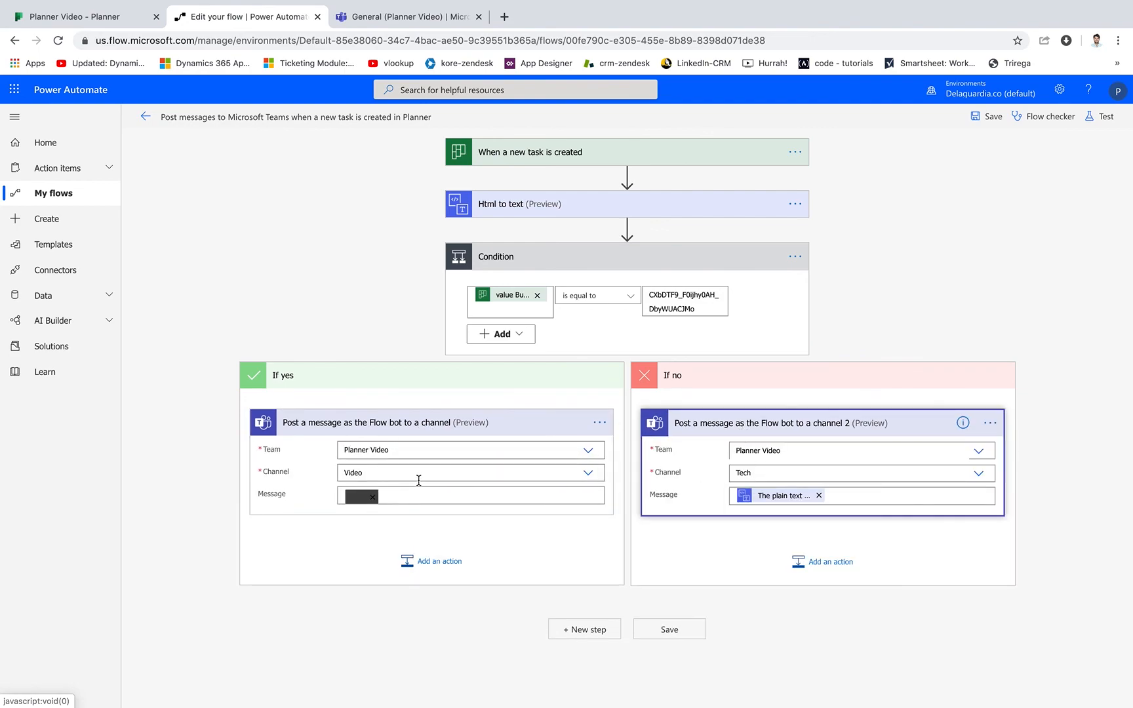
click(143, 120)
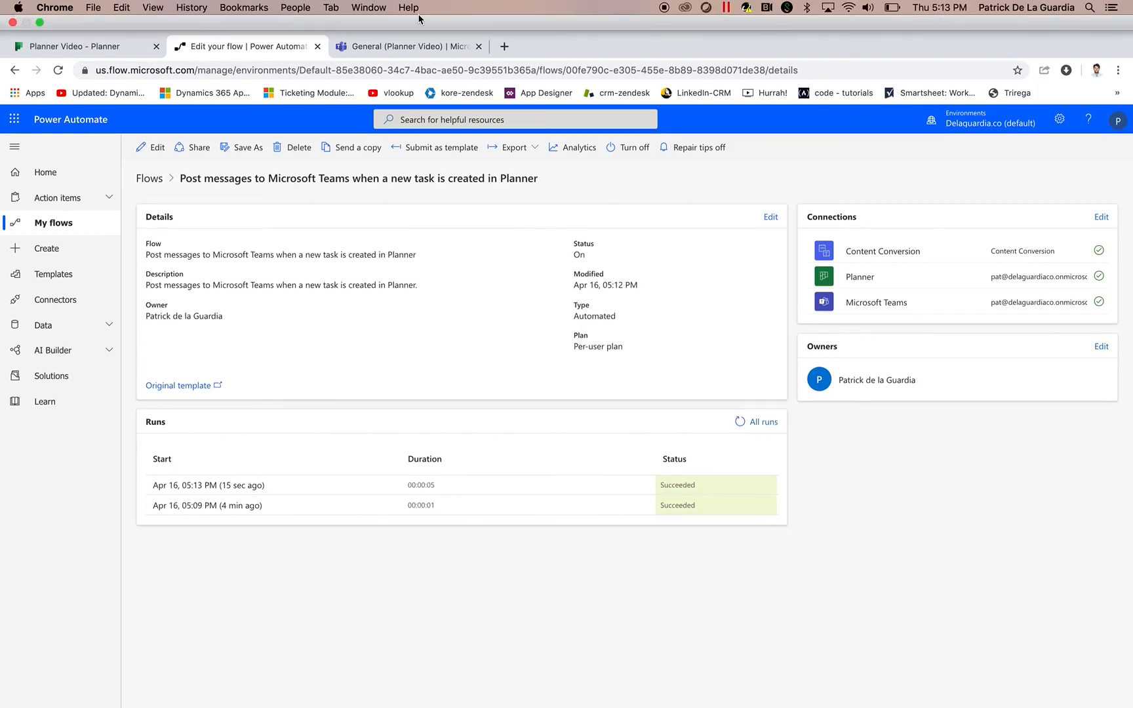
Check the posts in the Tech and General channels in Microsoft Teams for the new task's notification.
click(380, 46)
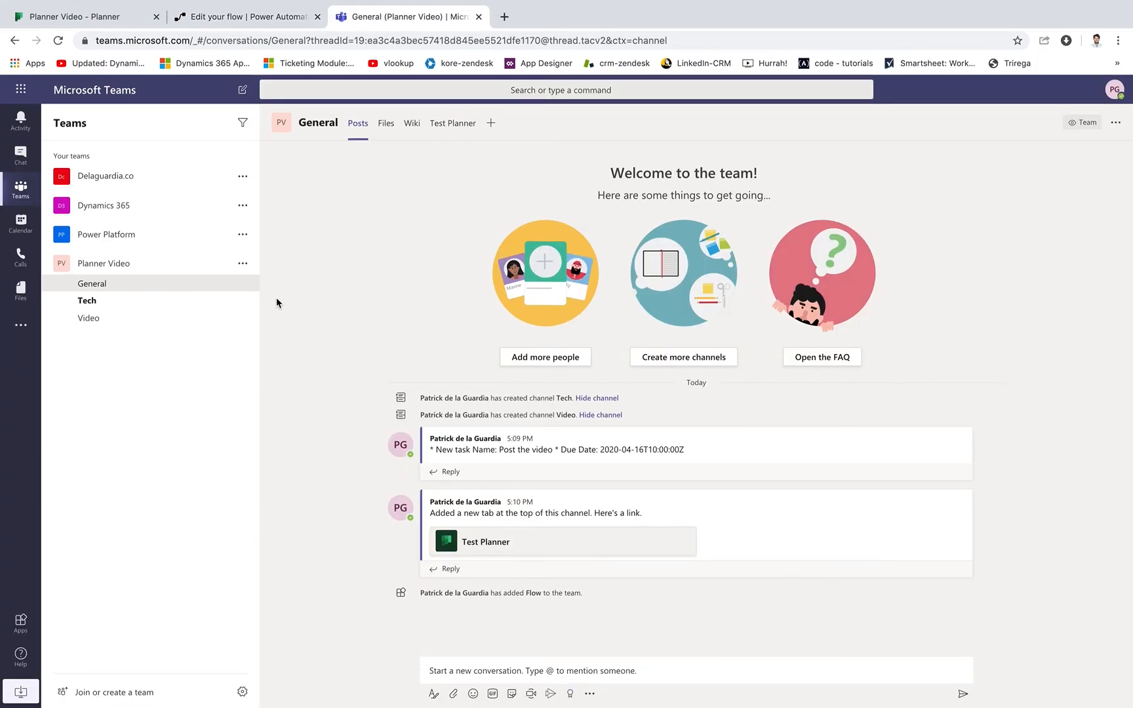
click(92, 305)
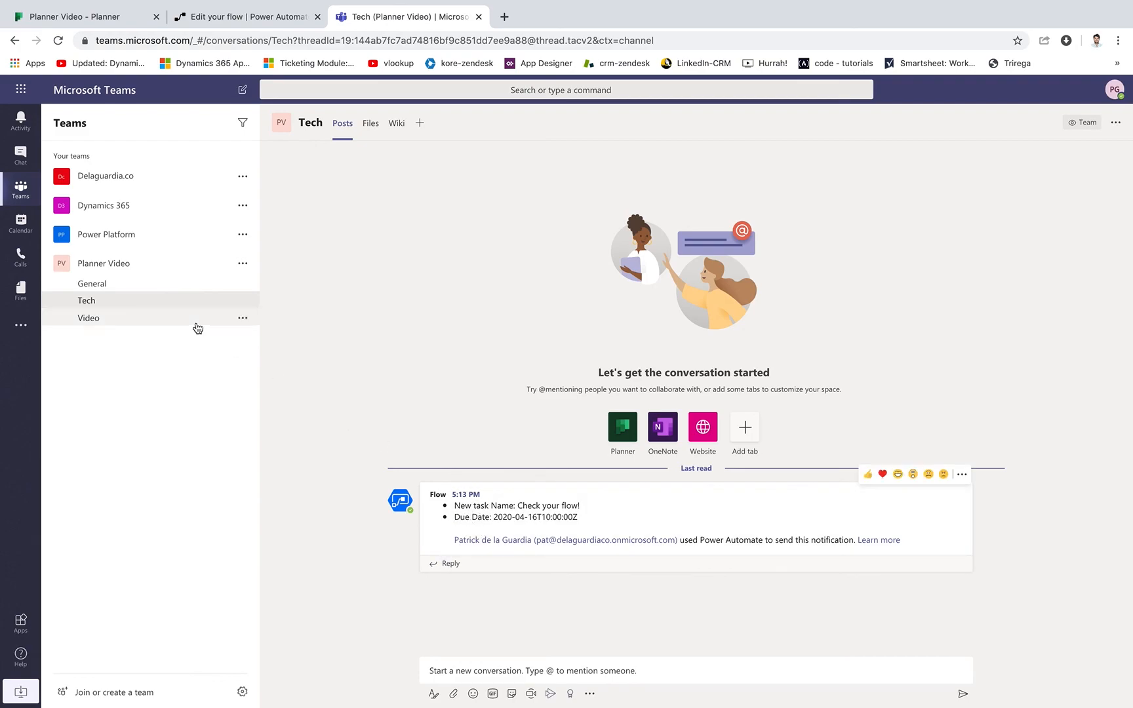
click(135, 288)
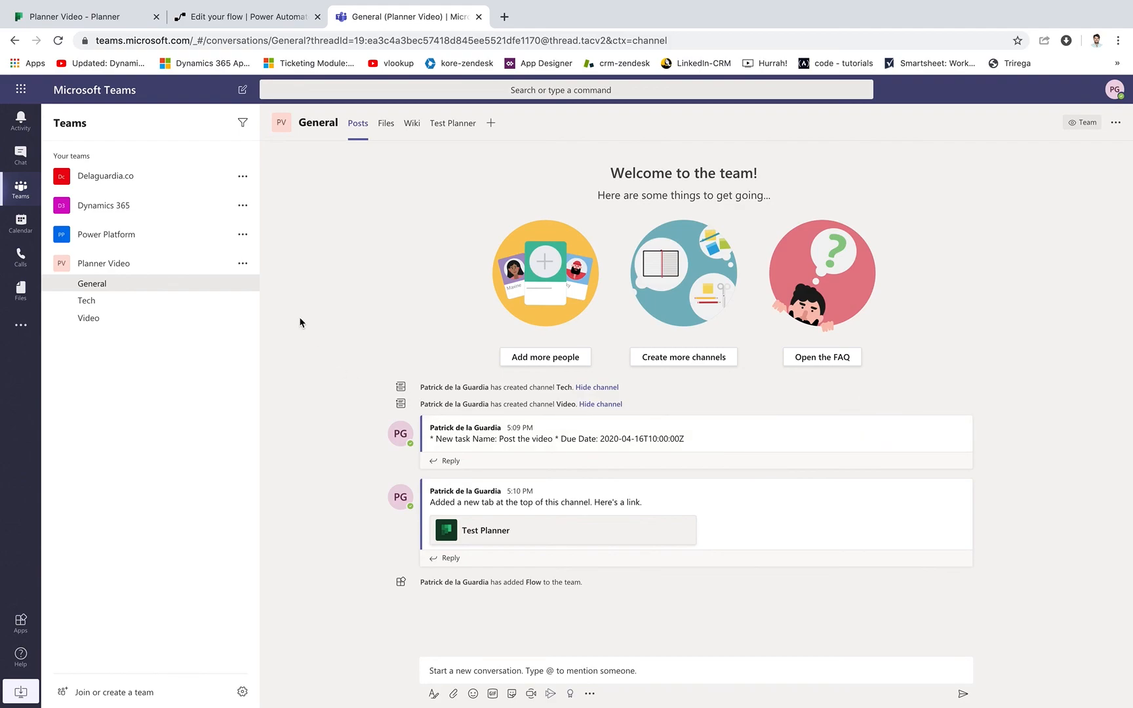
Switch to Planner, view the Planner Video plan's charts and schedule, and return to its board.
click(105, 16)
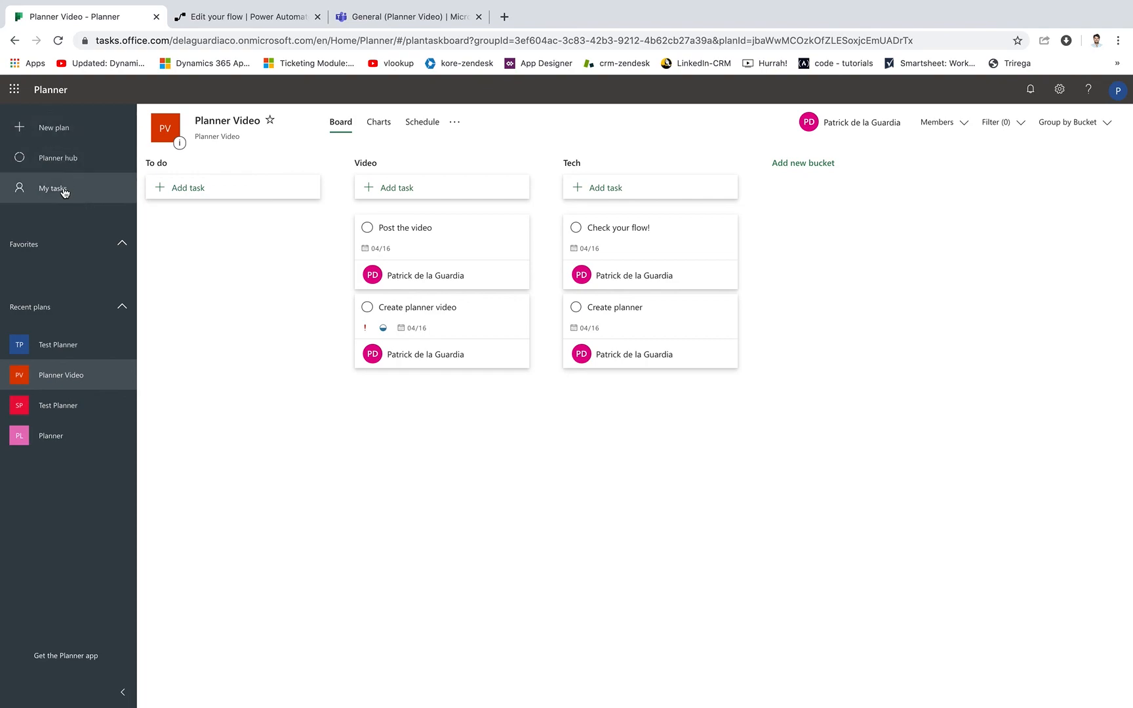
click(382, 128)
click(422, 122)
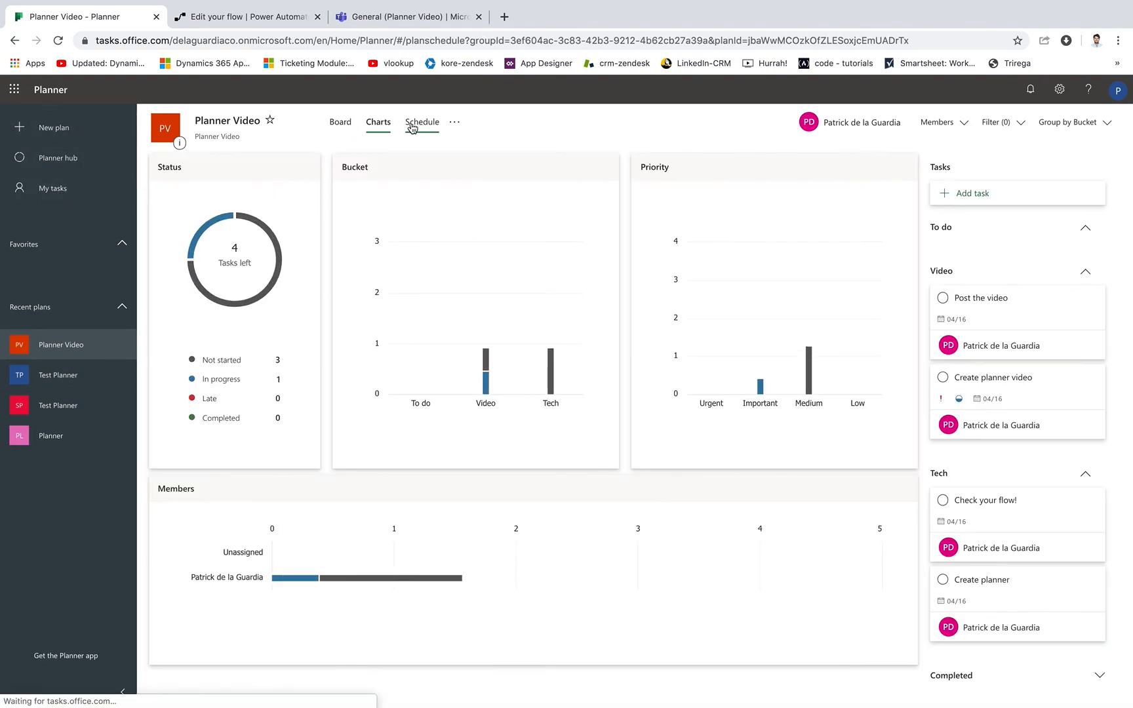
click(340, 122)
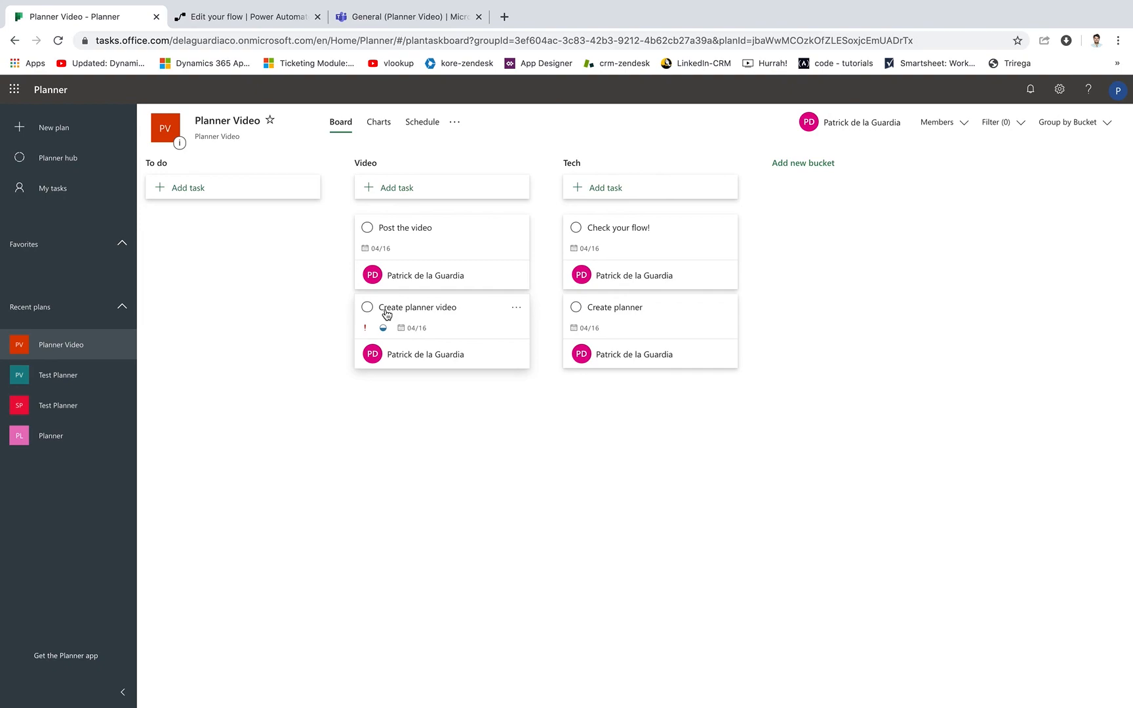